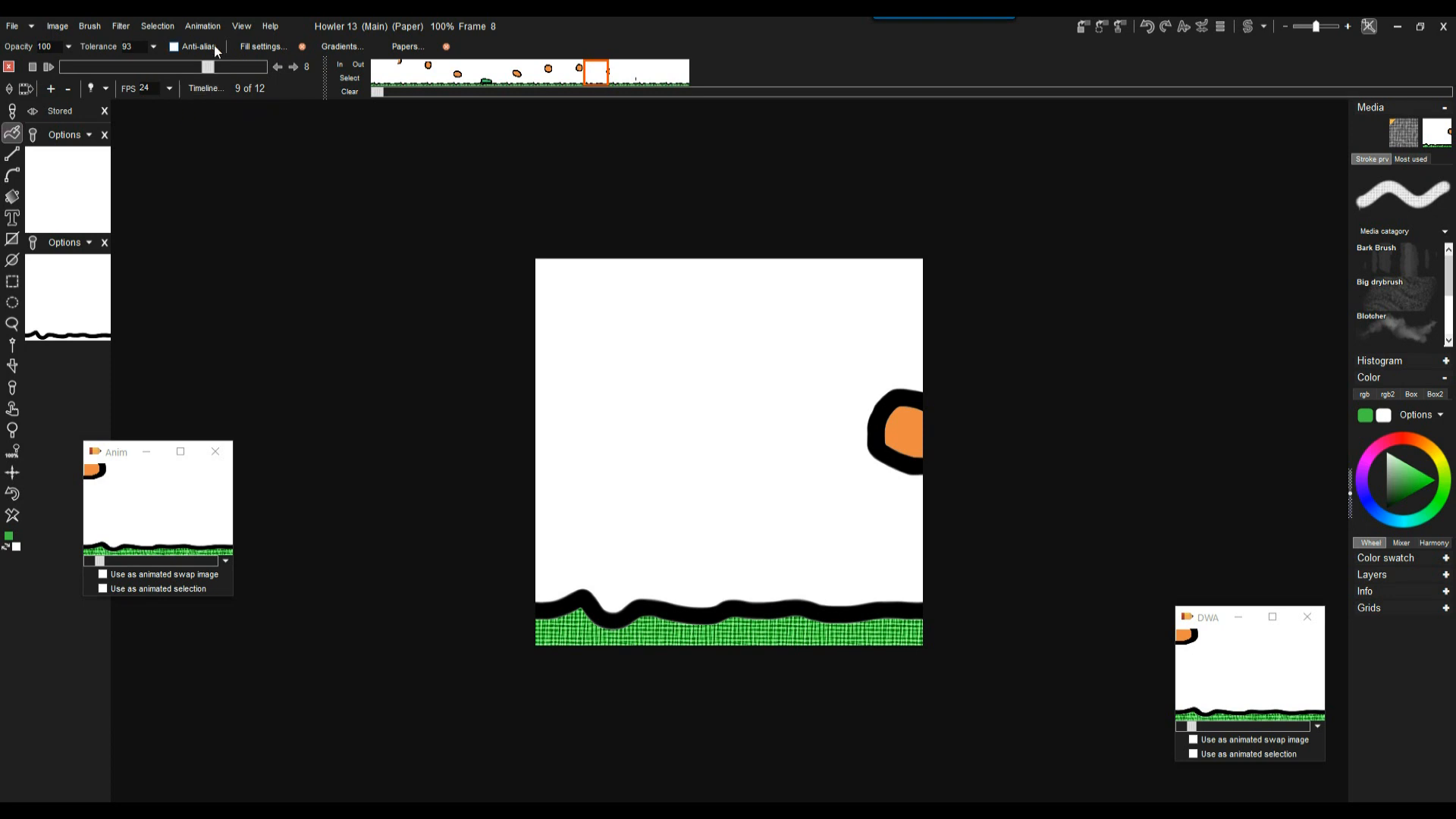
Scrub back and forth through the 12-frame animation to preview the bouncing orange ball.
left_click(156, 71)
left_click_drag(156, 71, 126, 65)
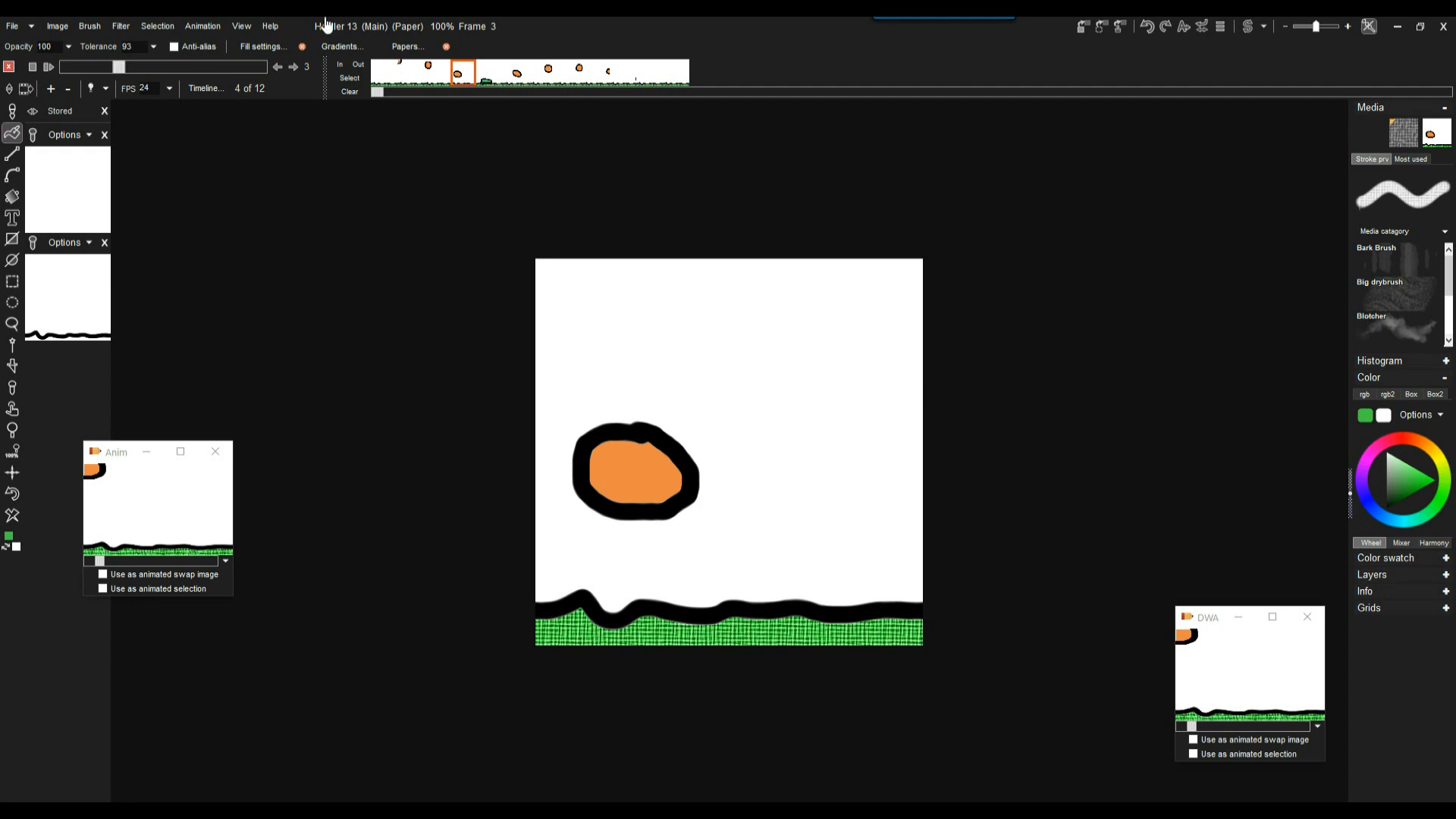
left_click_drag(179, 68, 192, 67)
left_click(207, 27)
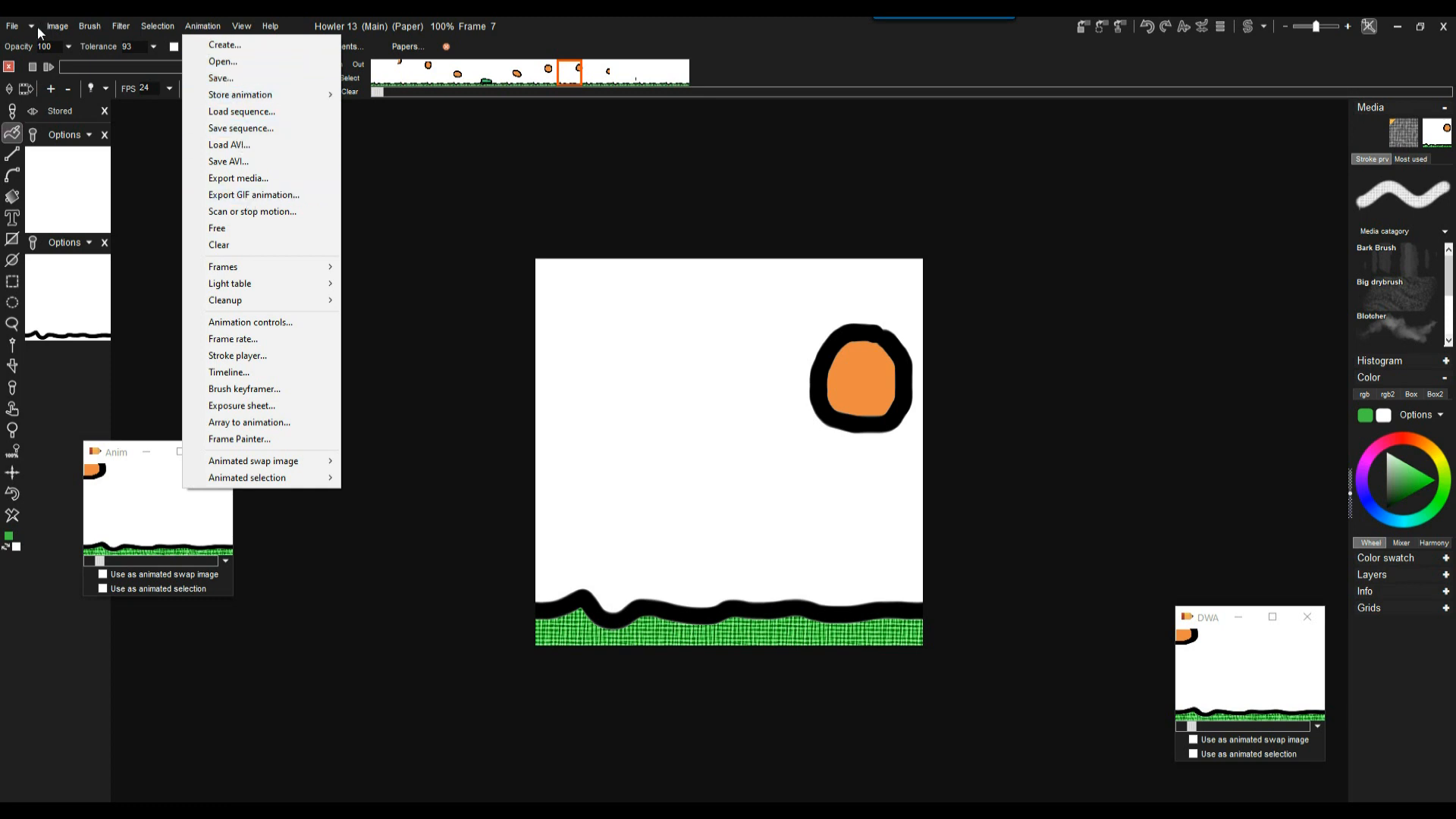
left_click(12, 27)
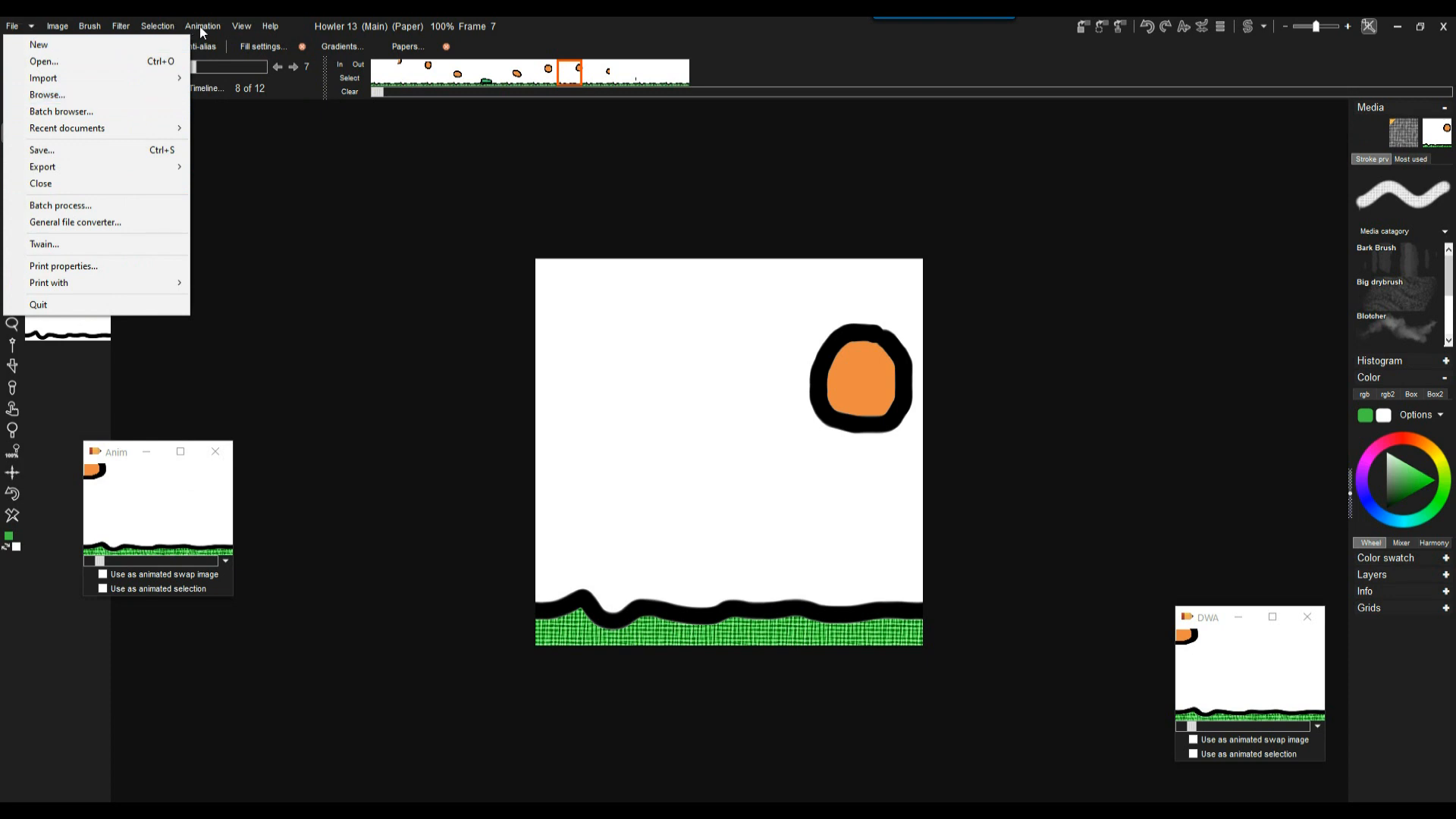
left_click(87, 29)
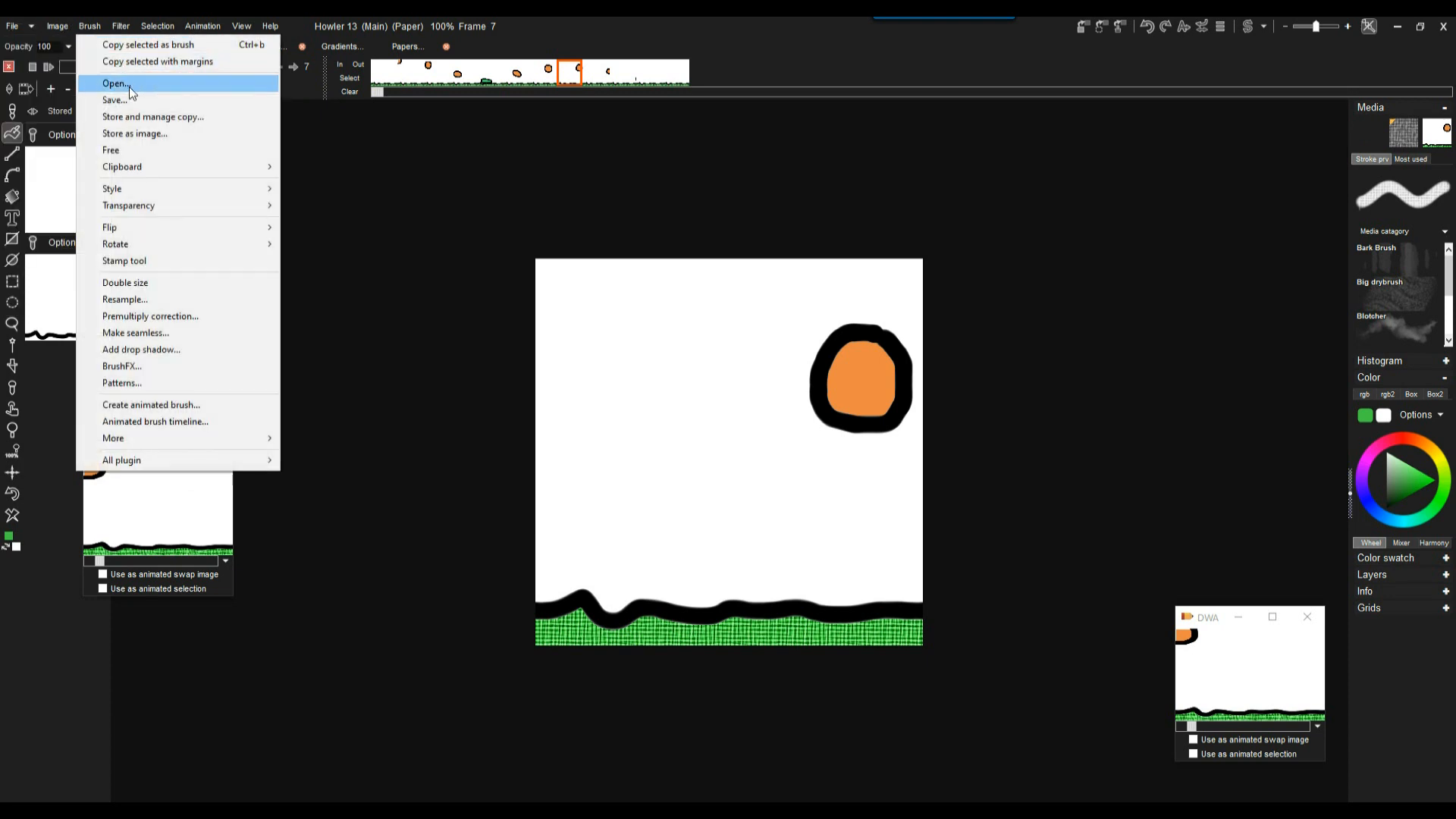
Start saving the animation in the animations folder with the dwa file type, narrowing the dialog's folder tree.
left_click(209, 28)
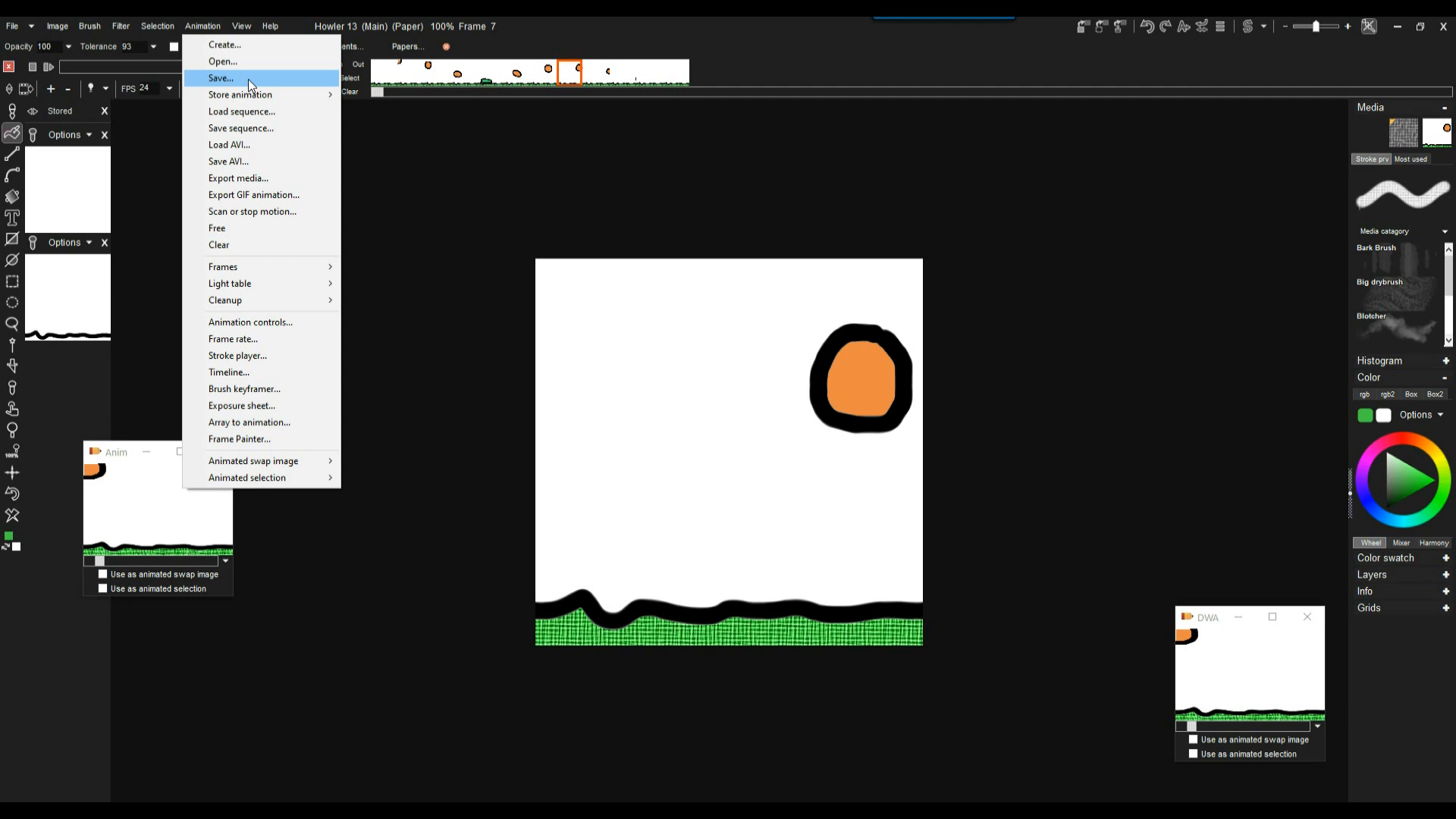
left_click(248, 79)
left_click(203, 25)
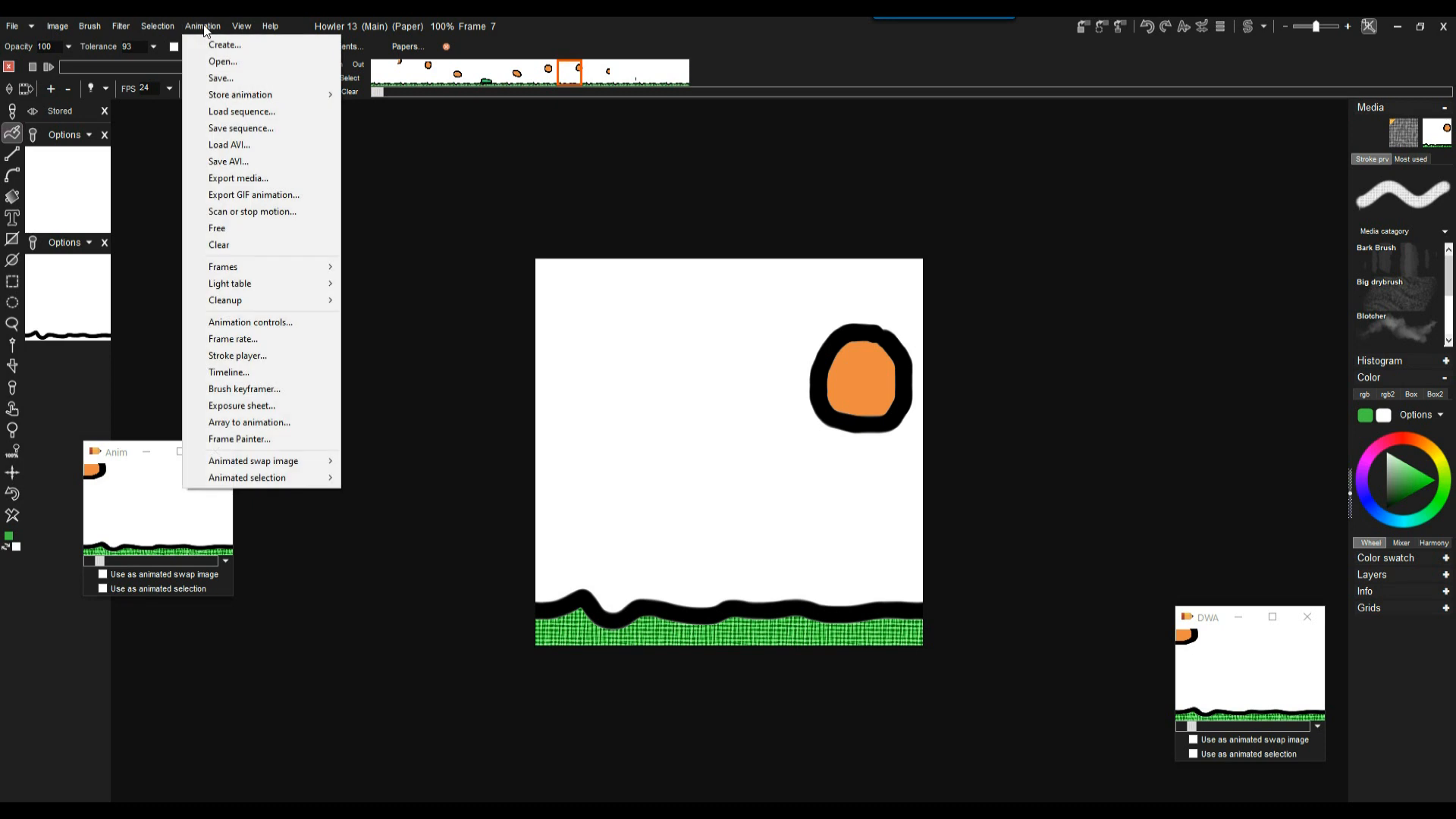
left_click(224, 78)
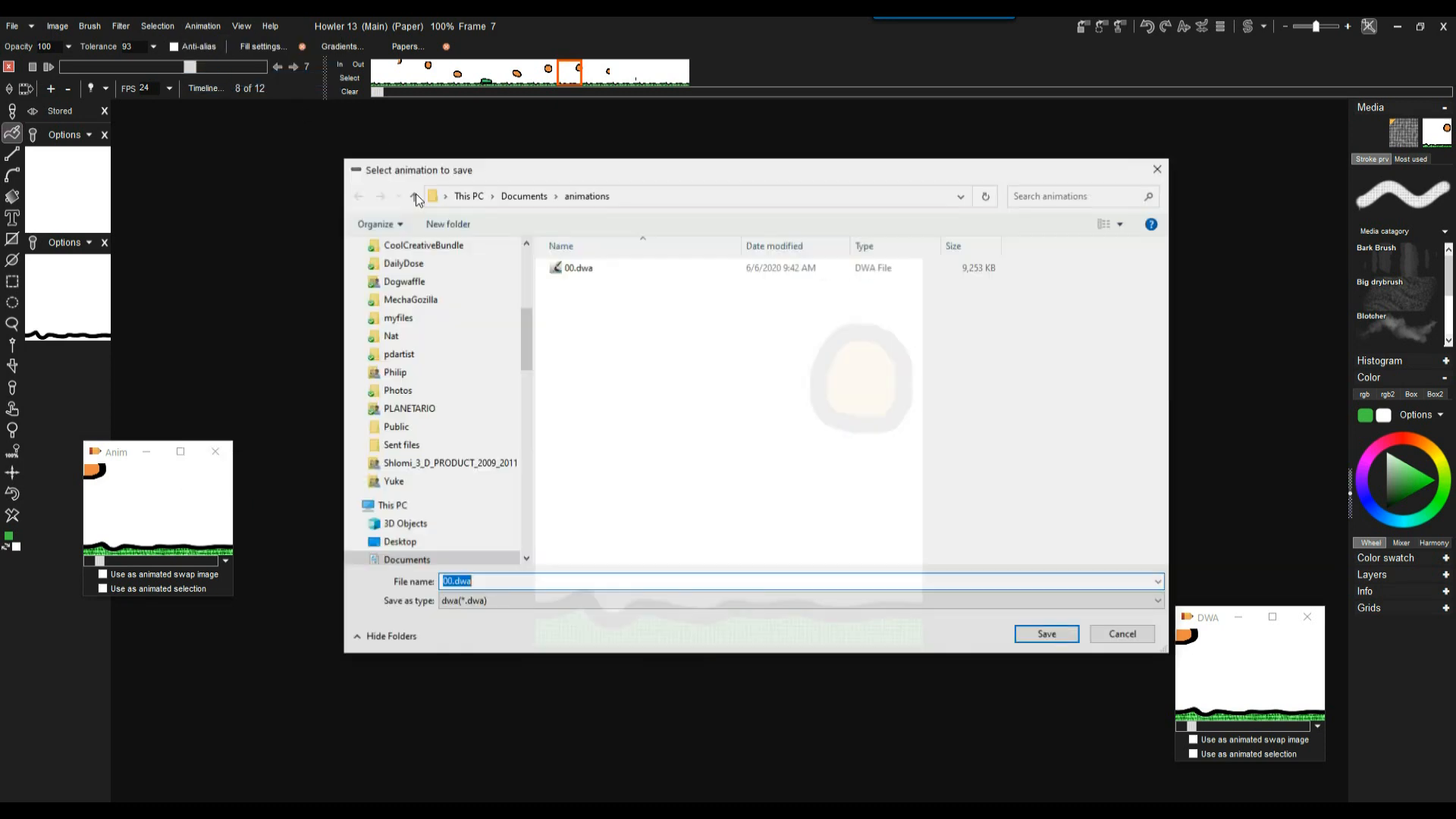
left_click_drag(530, 304, 382, 315)
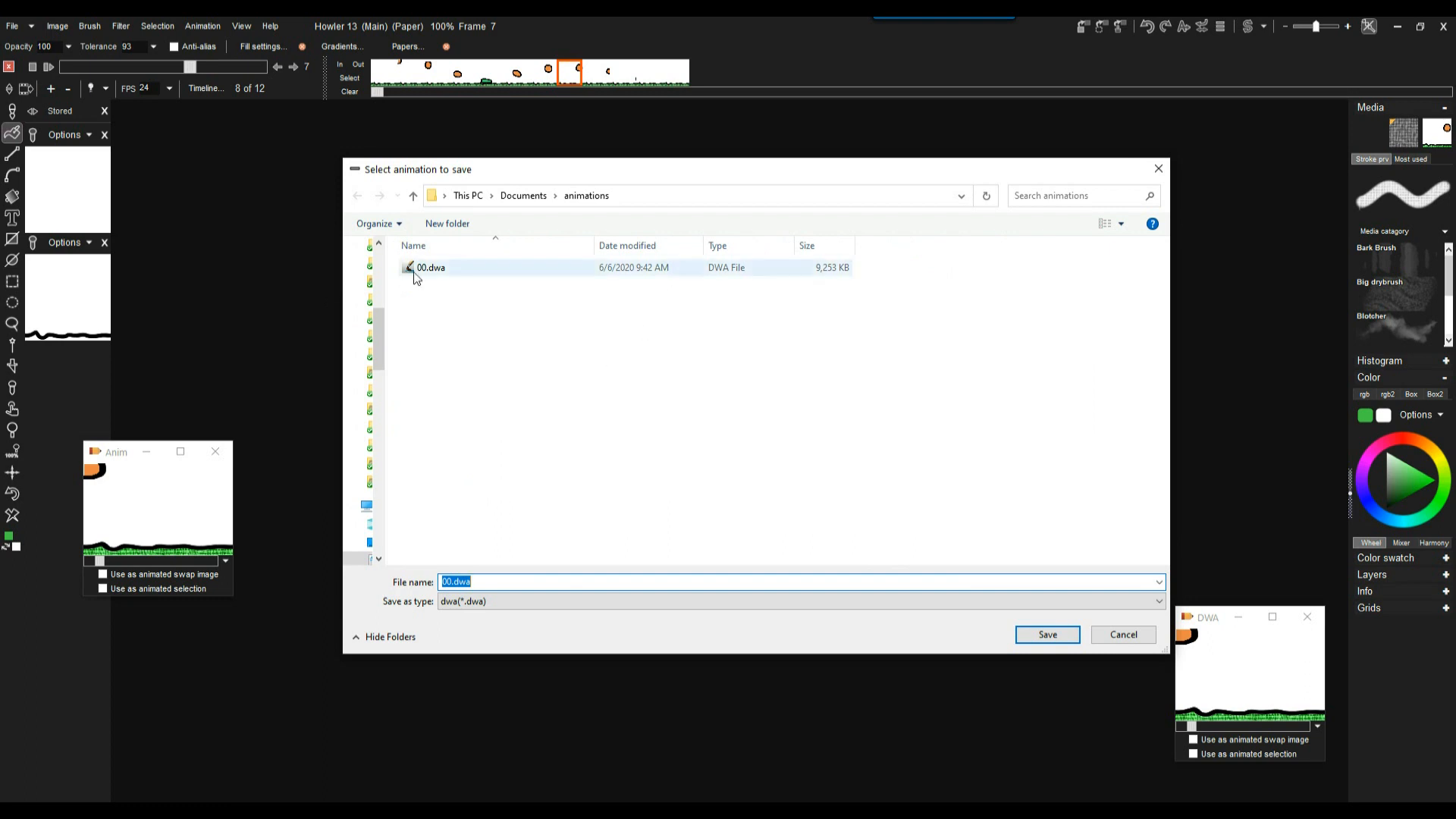
left_click(489, 603)
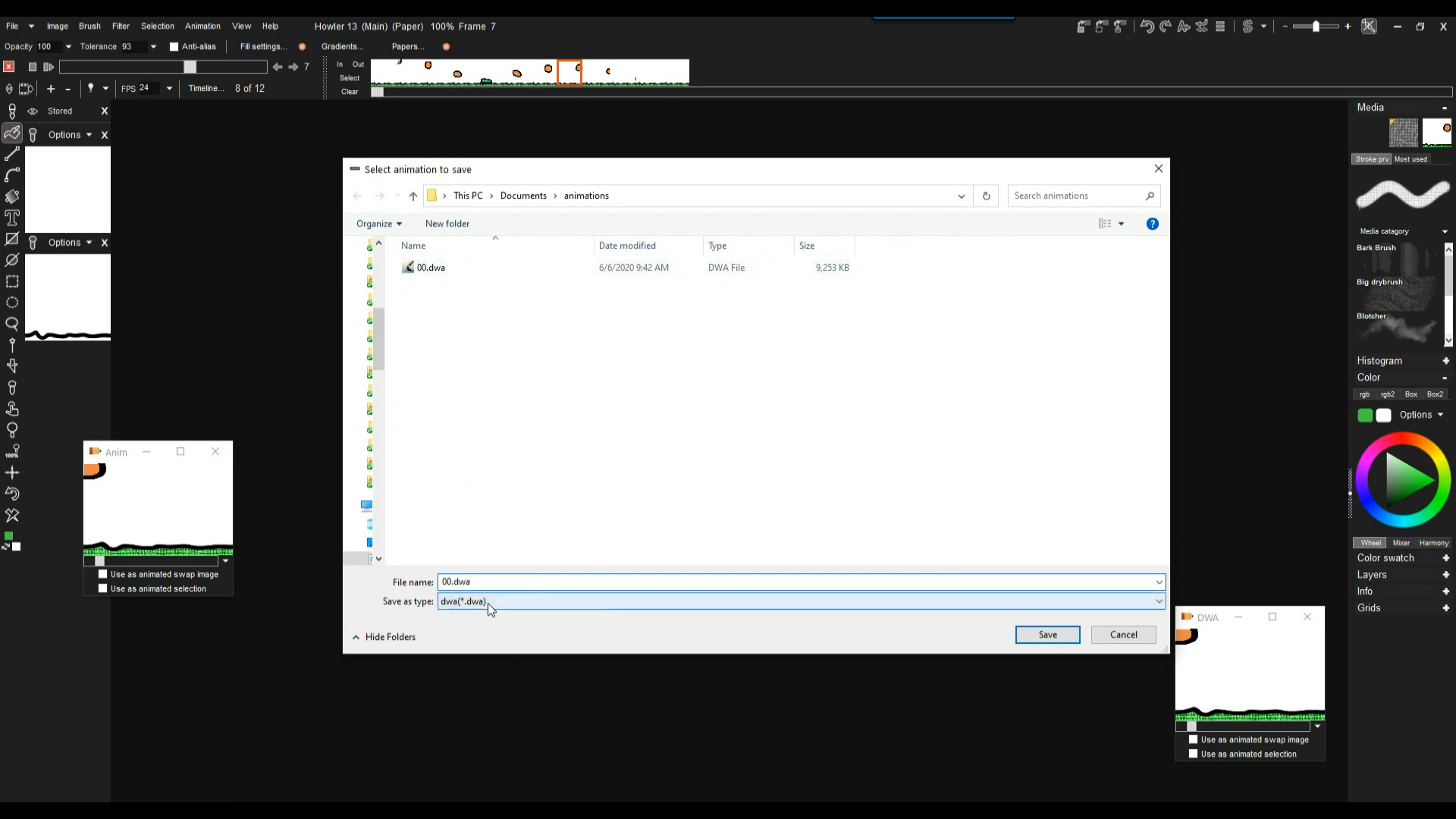
left_click(455, 616)
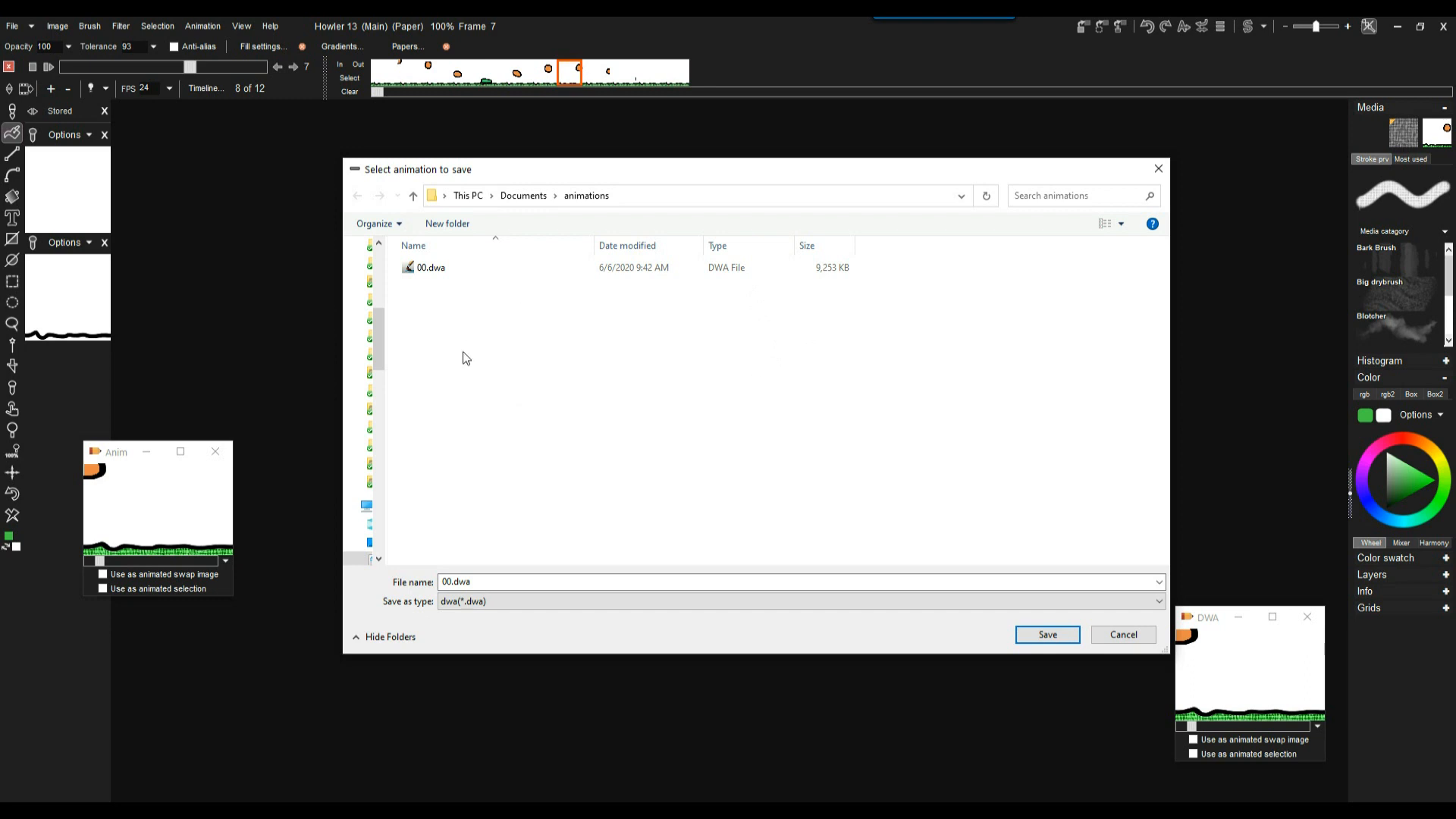
Name the file 01.dwa and save the animation under that name.
left_click(424, 273)
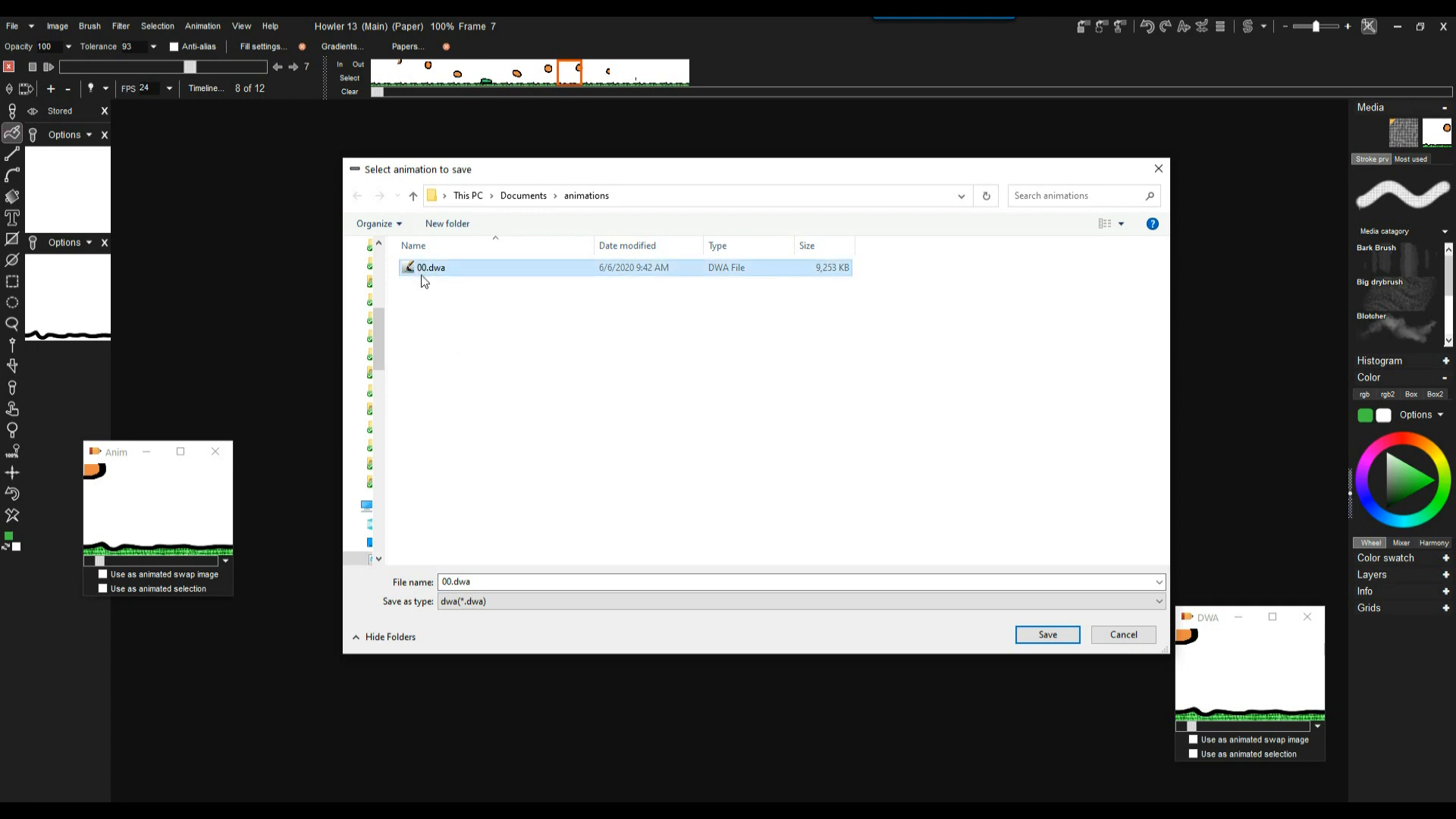
double_click(455, 582)
left_click(449, 582)
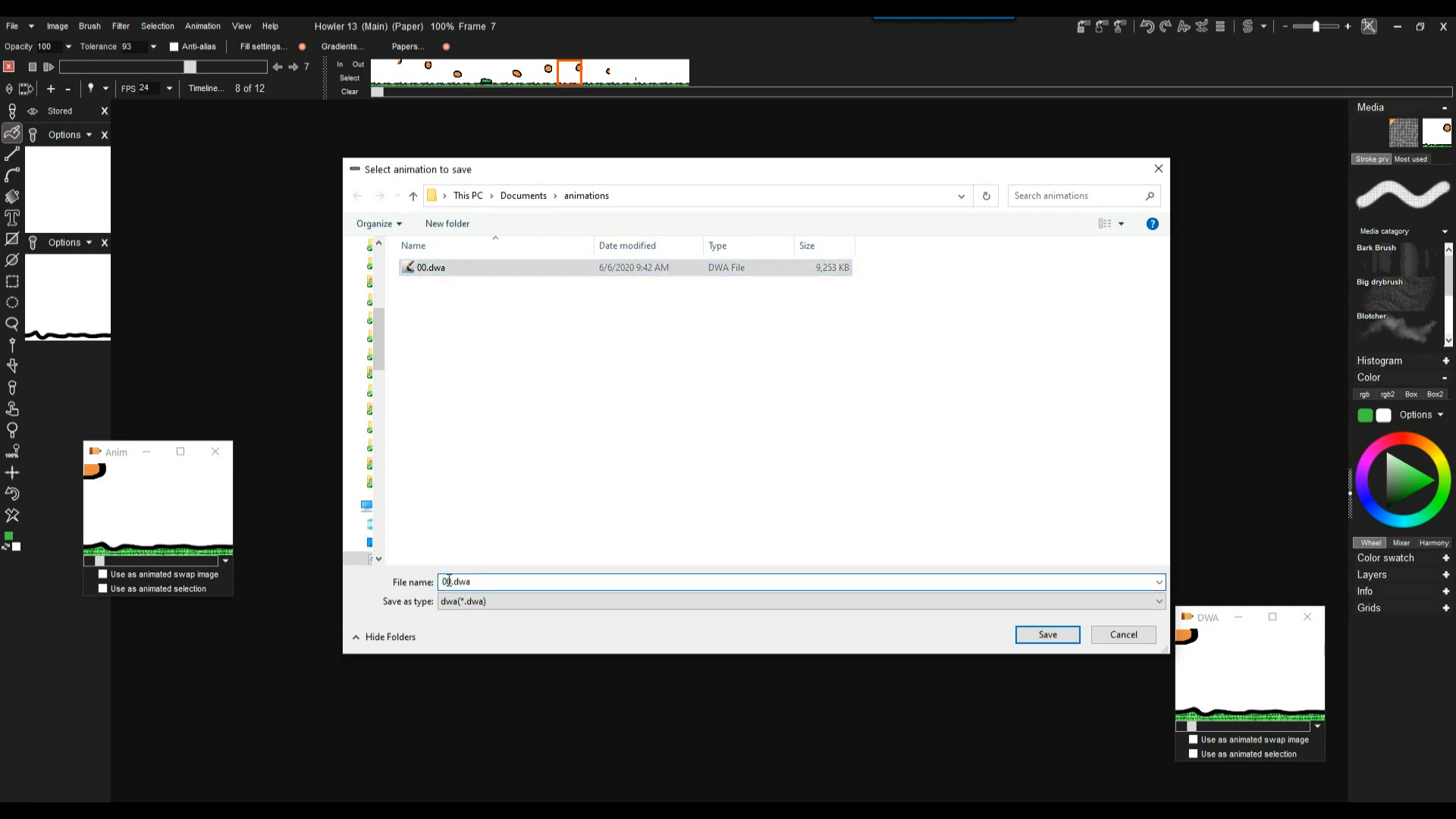
left_click_drag(449, 581, 452, 580)
type("1")
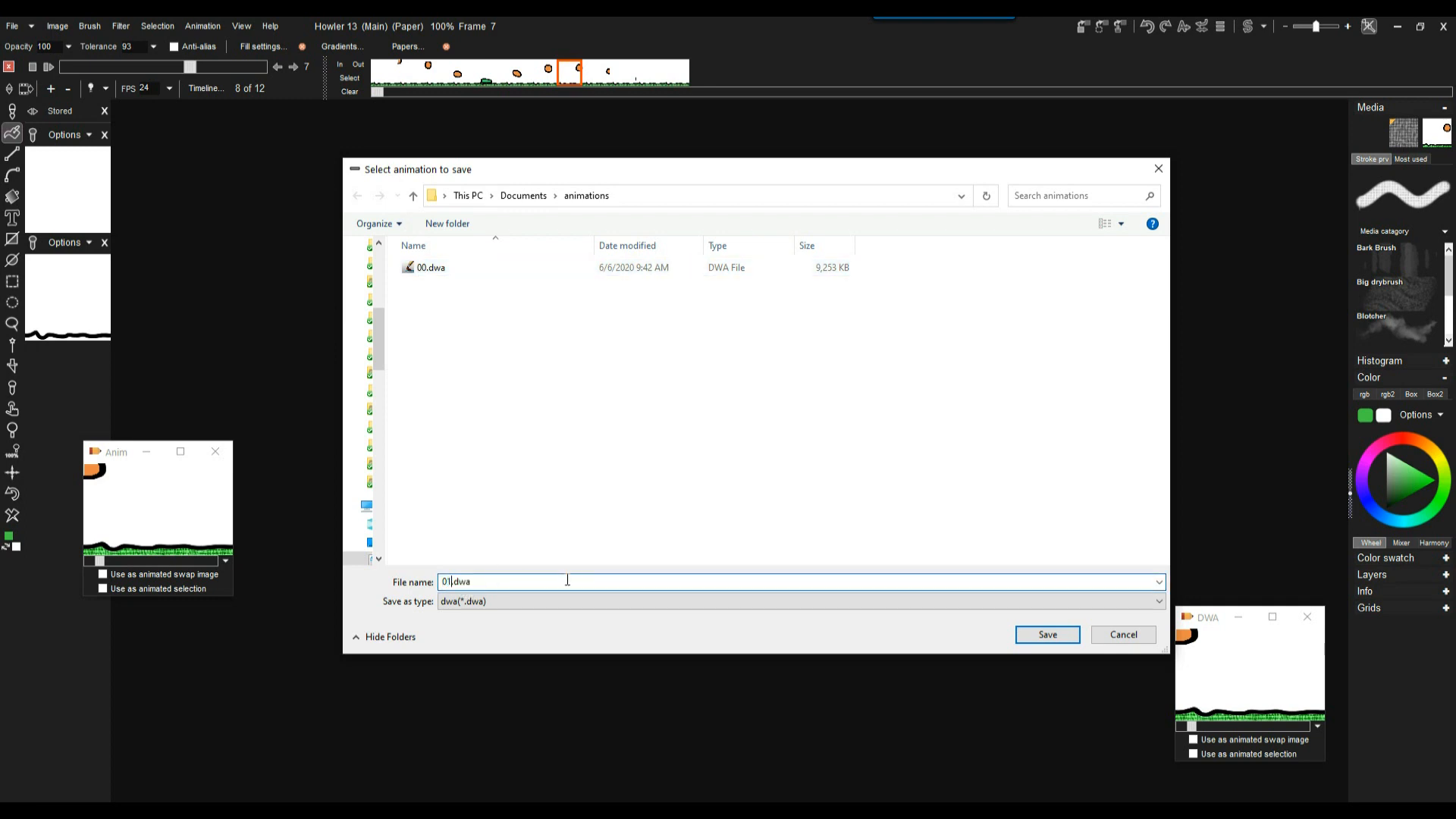
left_click(1033, 634)
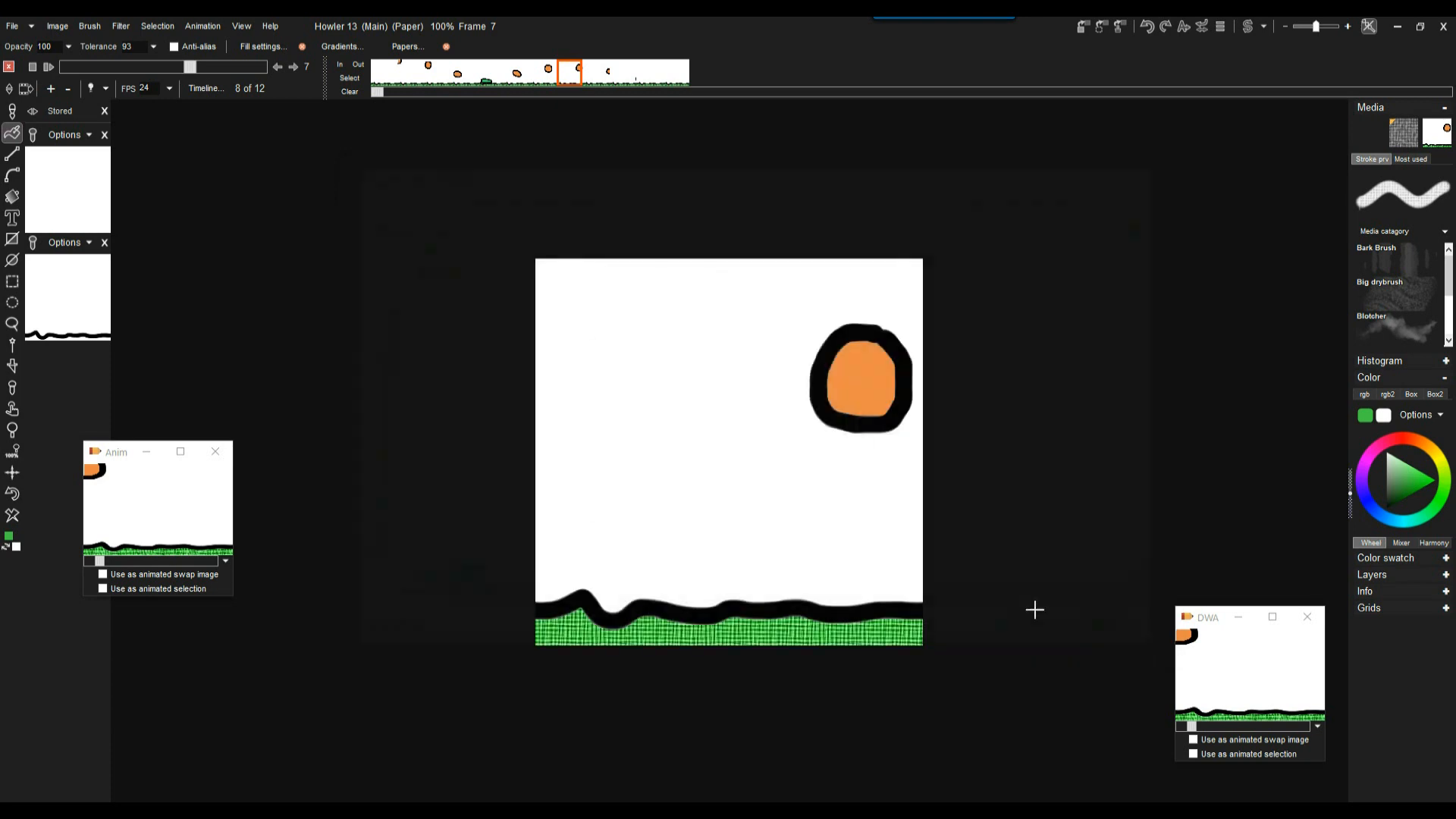
left_click(727, 497)
Close the floating DWA and Anim windows and remove both stored images.
left_click(1307, 617)
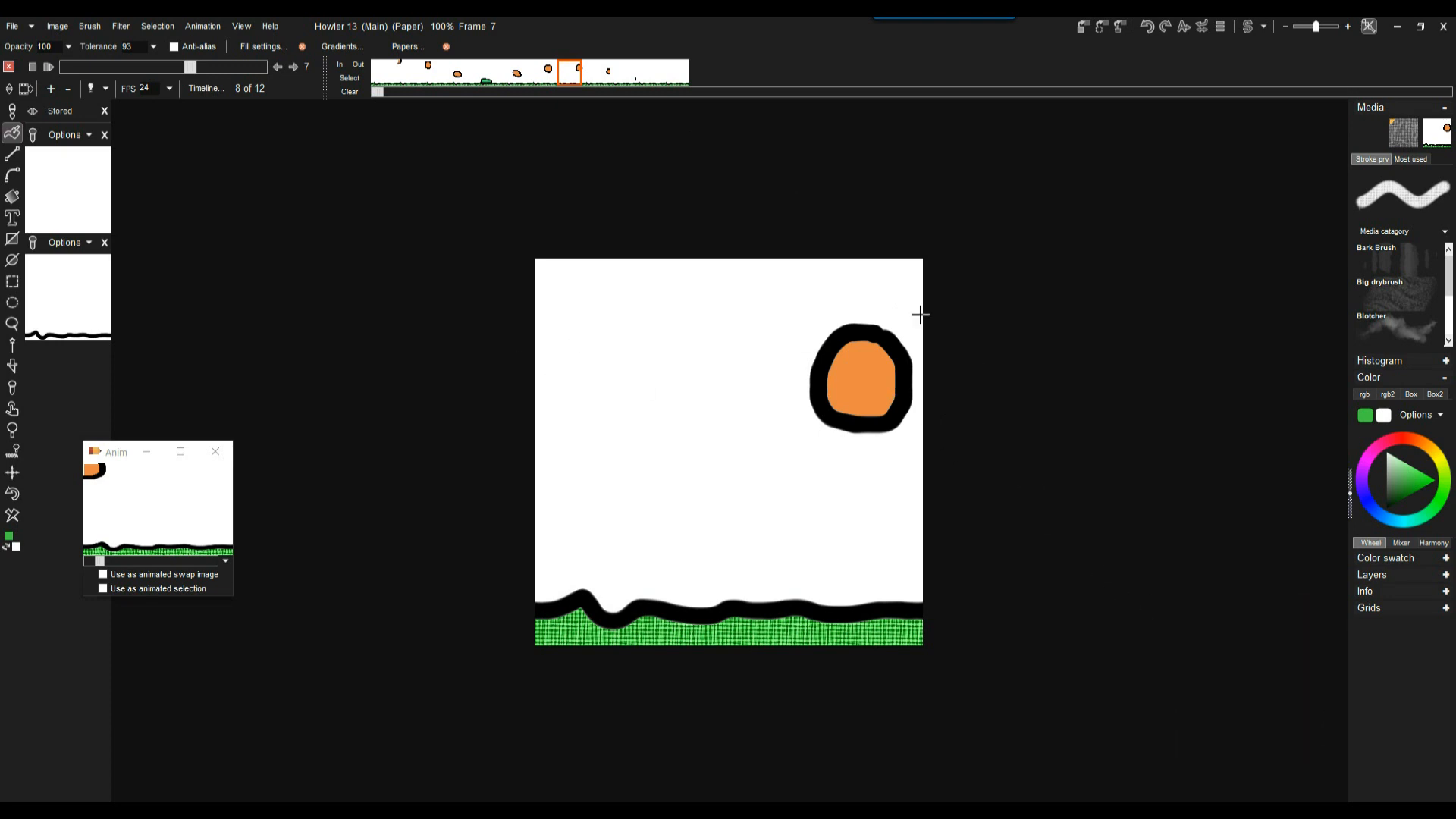
left_click(216, 451)
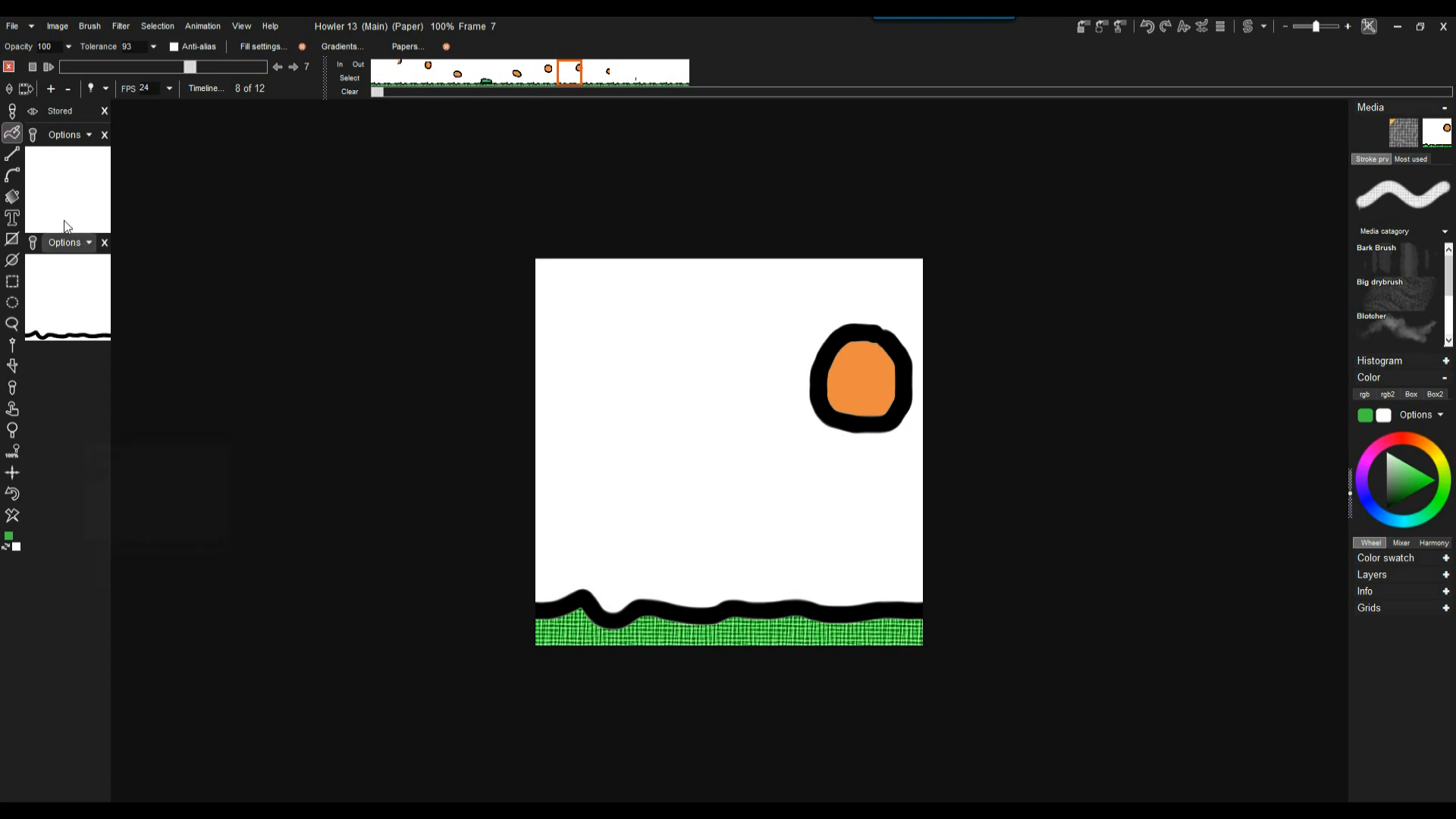
left_click(104, 134)
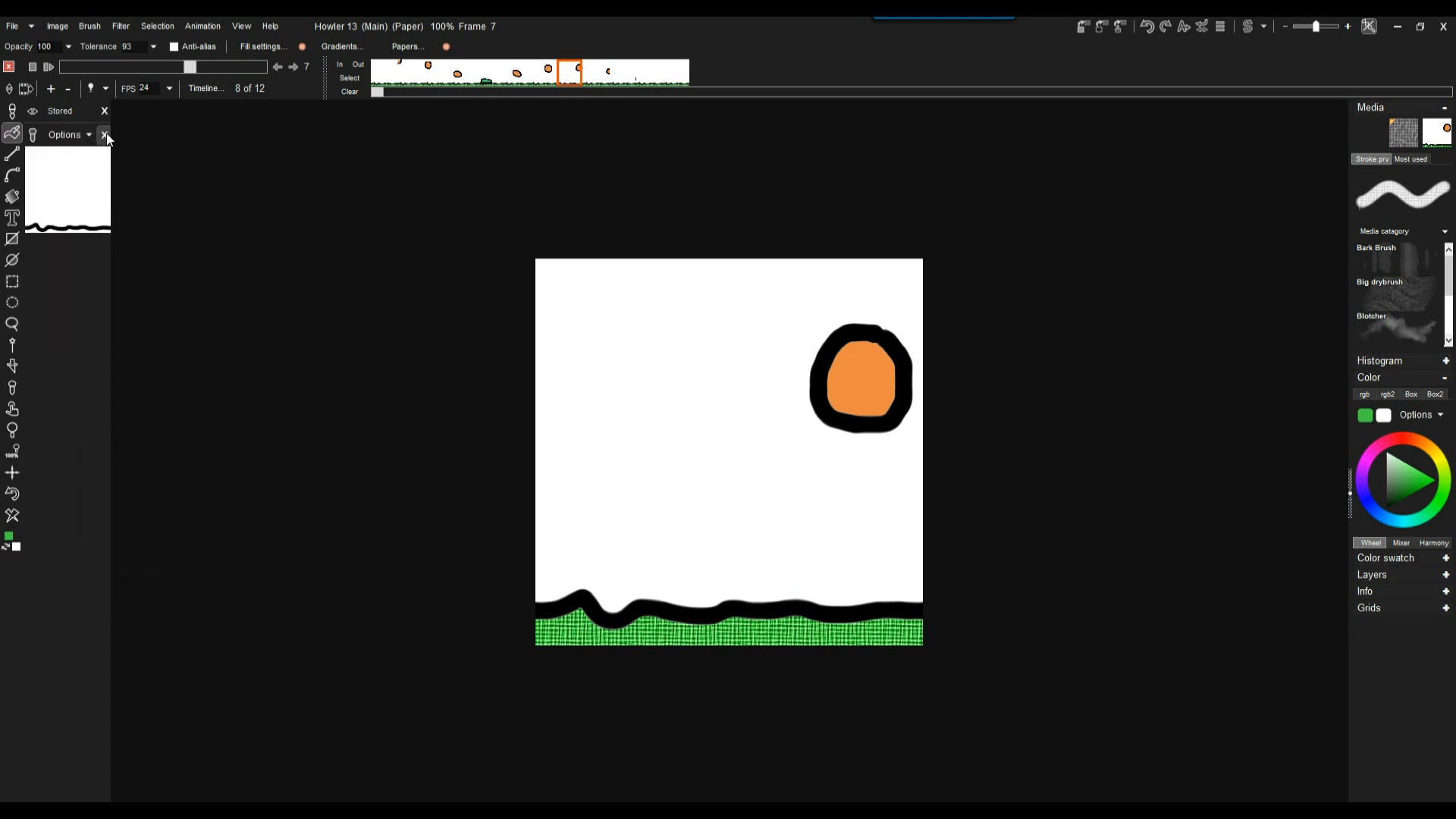
left_click(104, 134)
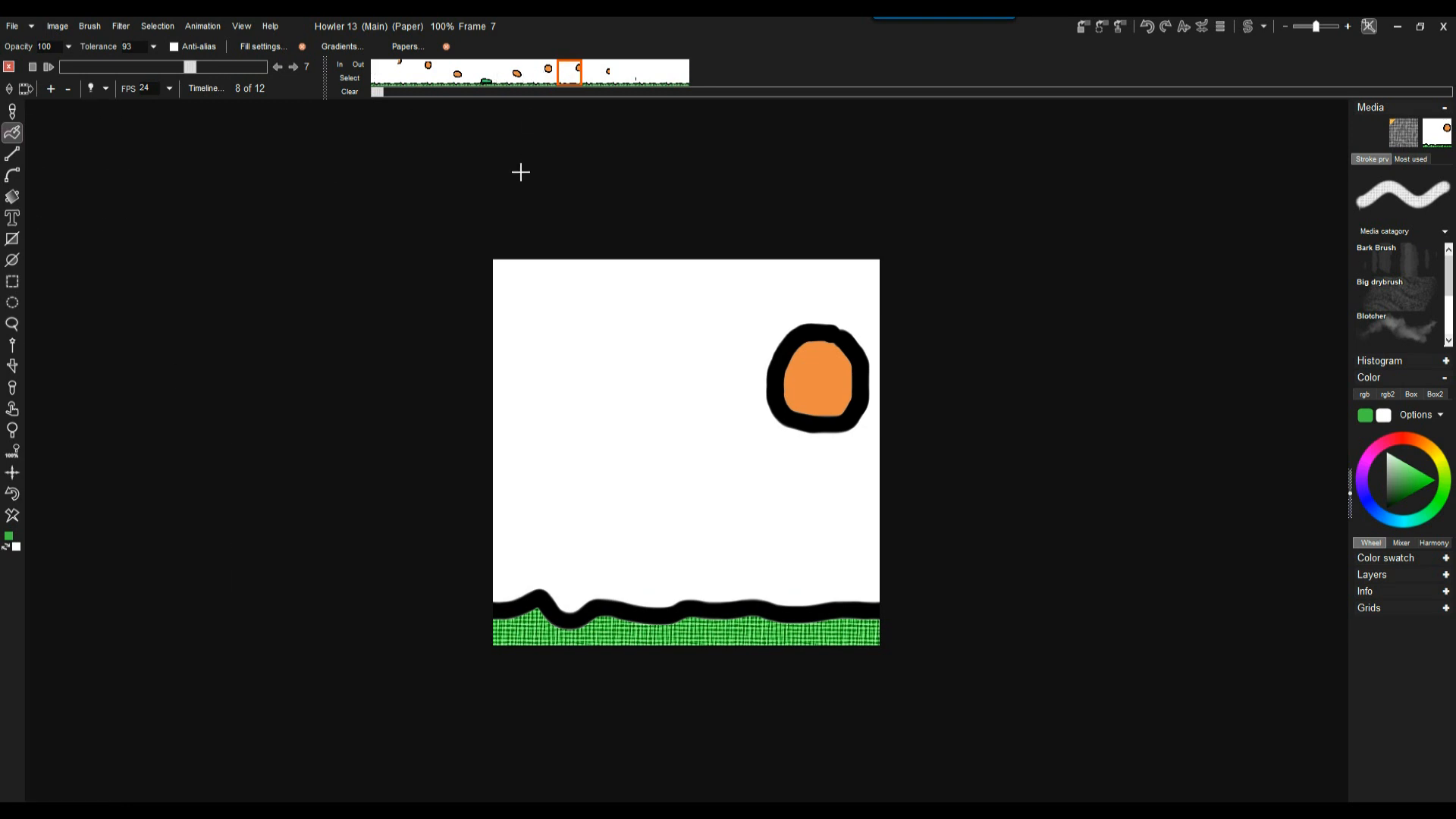
Replace the current image with a new blank canvas using the 400 x 400 Square preset.
left_click(12, 25)
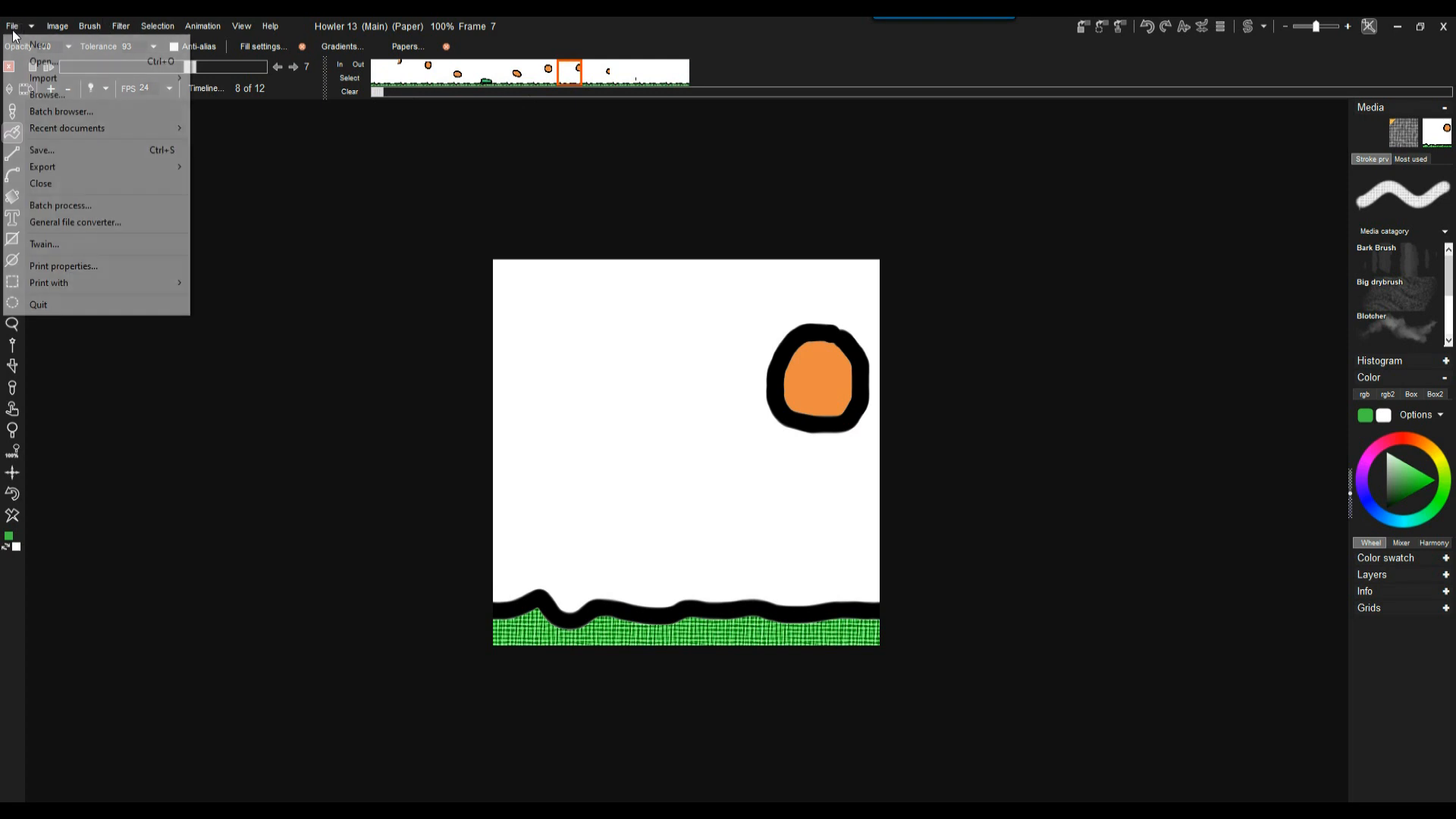
left_click(23, 42)
left_click(643, 490)
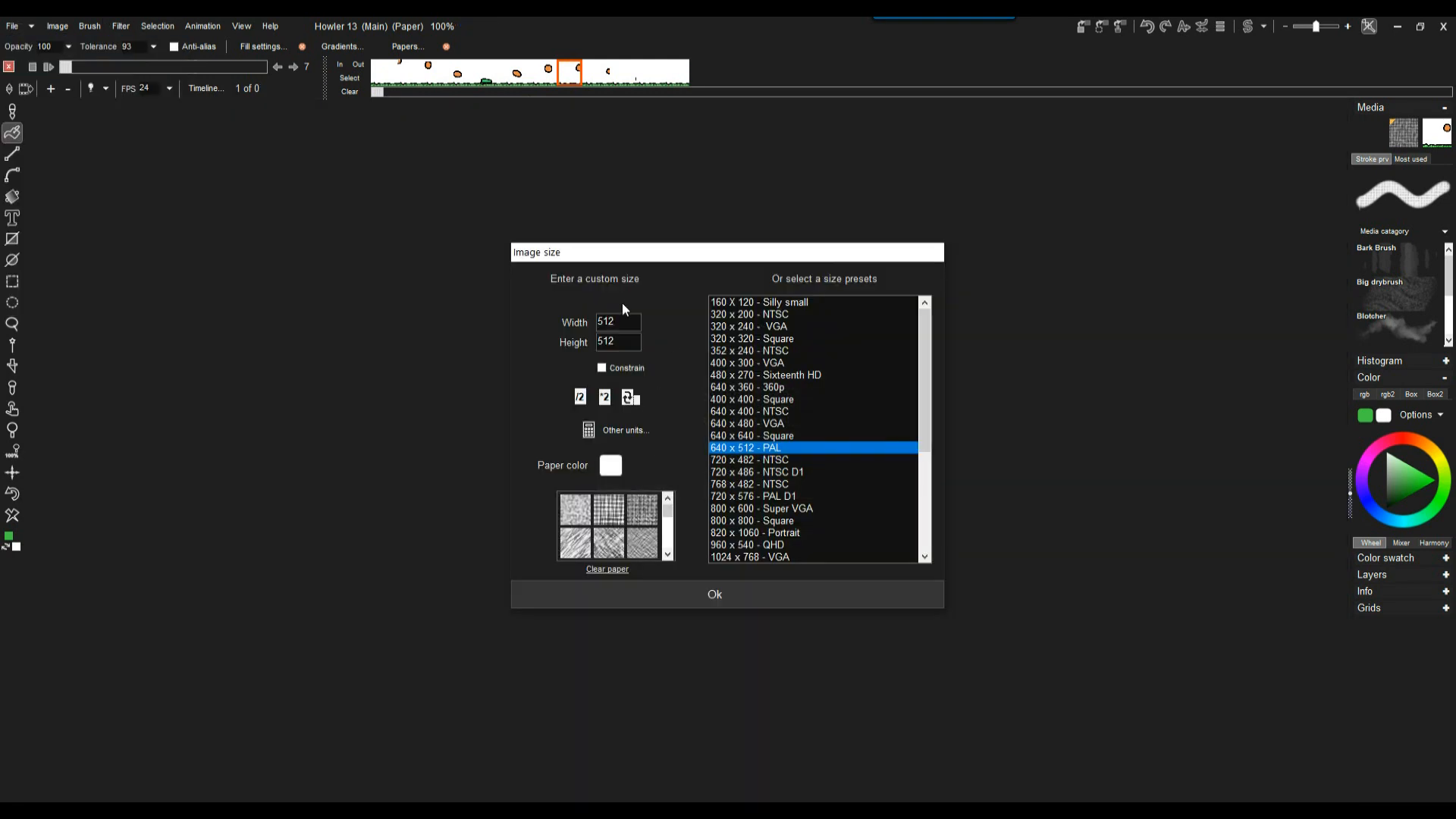
left_click(762, 400)
left_click(717, 593)
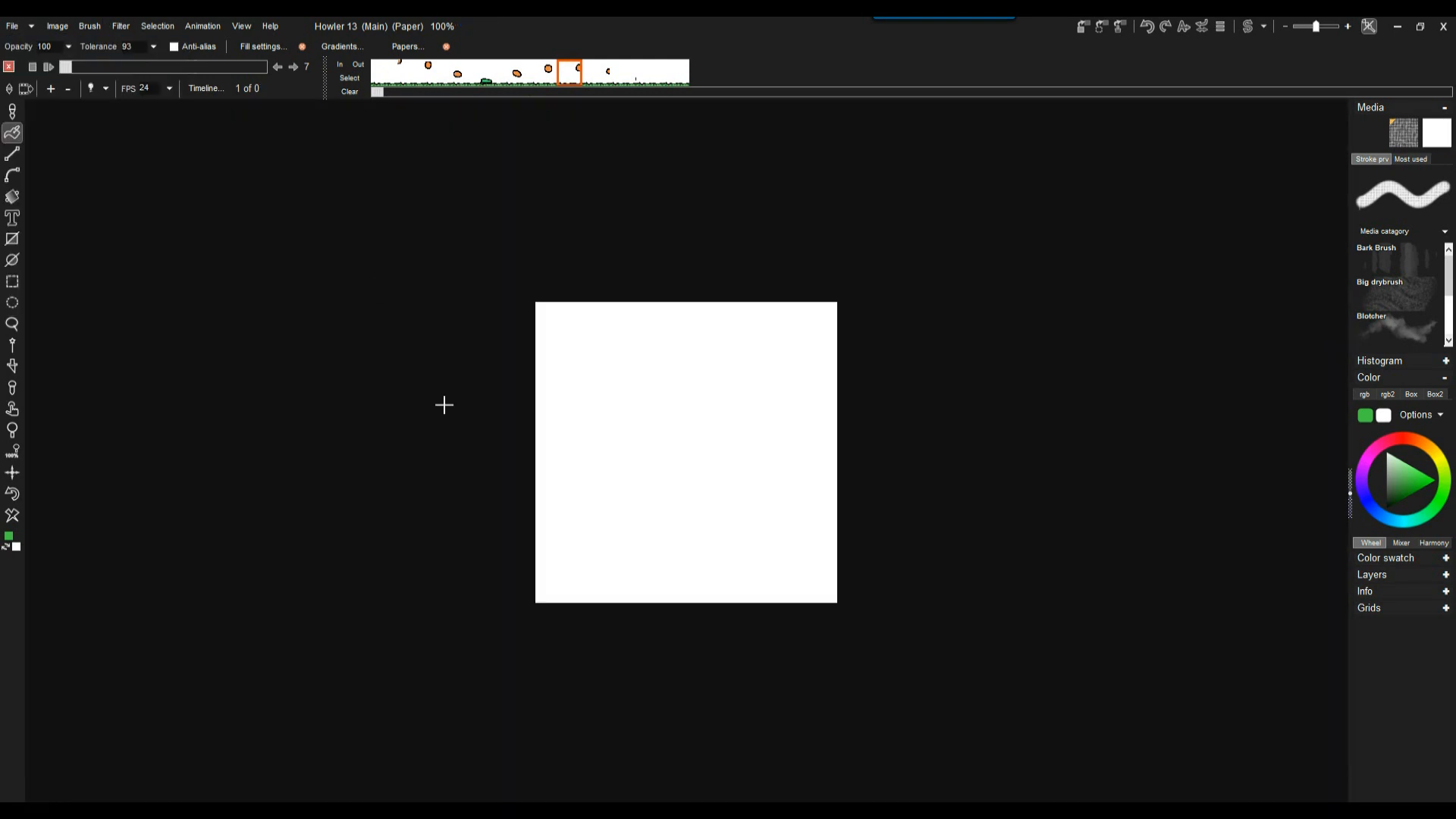
Load the saved animation 01.dwa from the animations folder and scrub through its frames to frame 1.
left_click(203, 26)
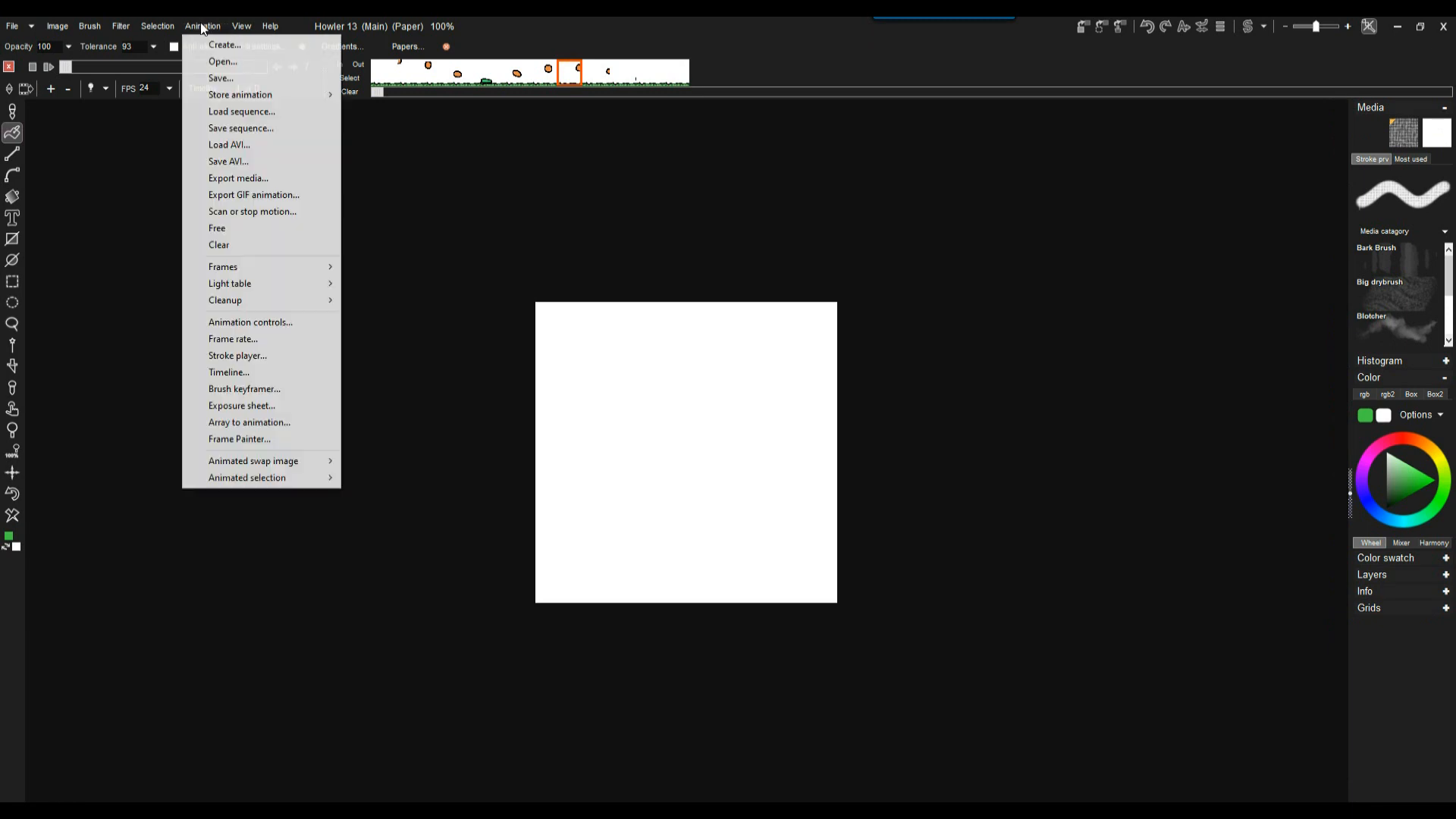
left_click(229, 64)
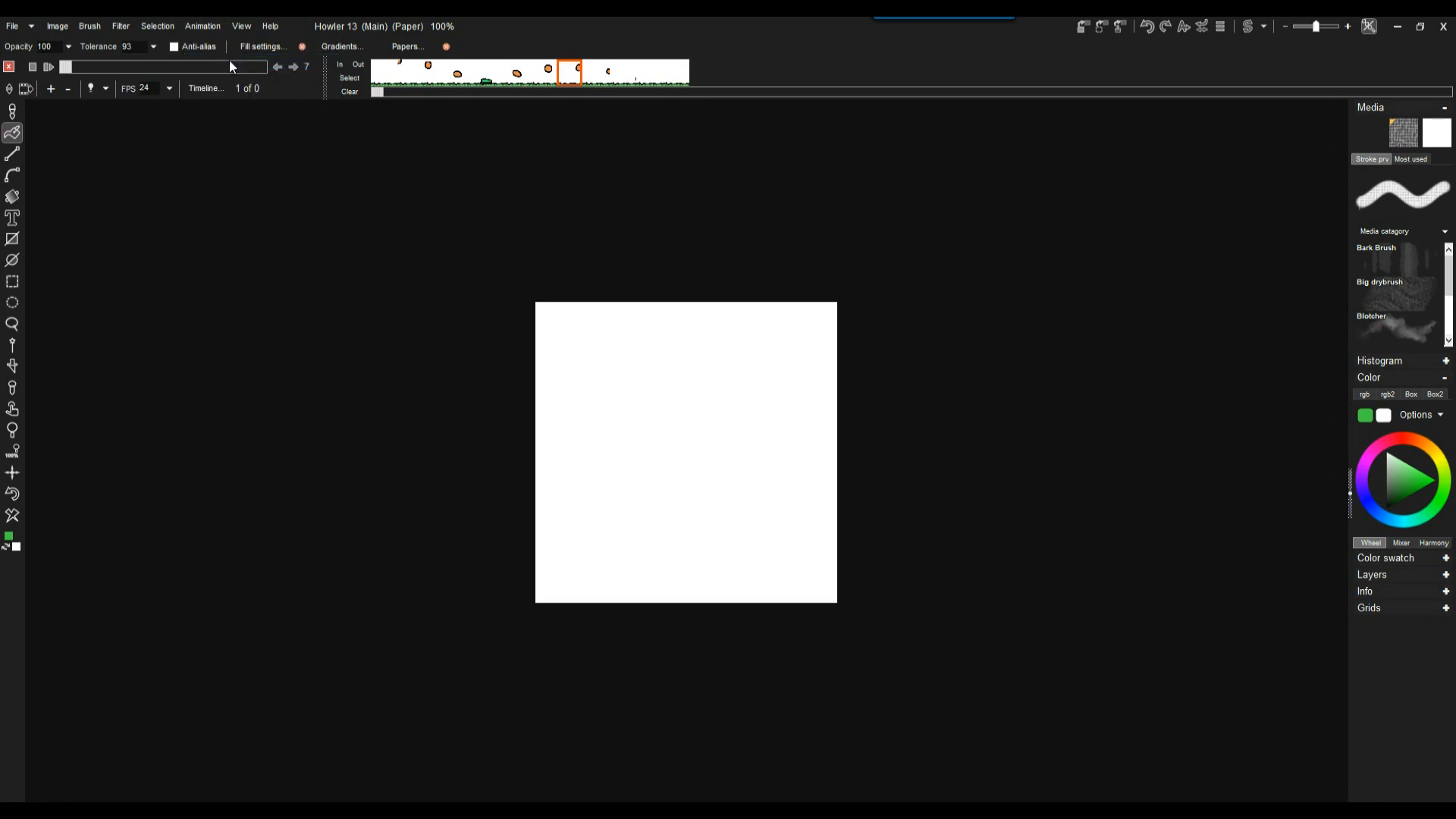
left_click(689, 285)
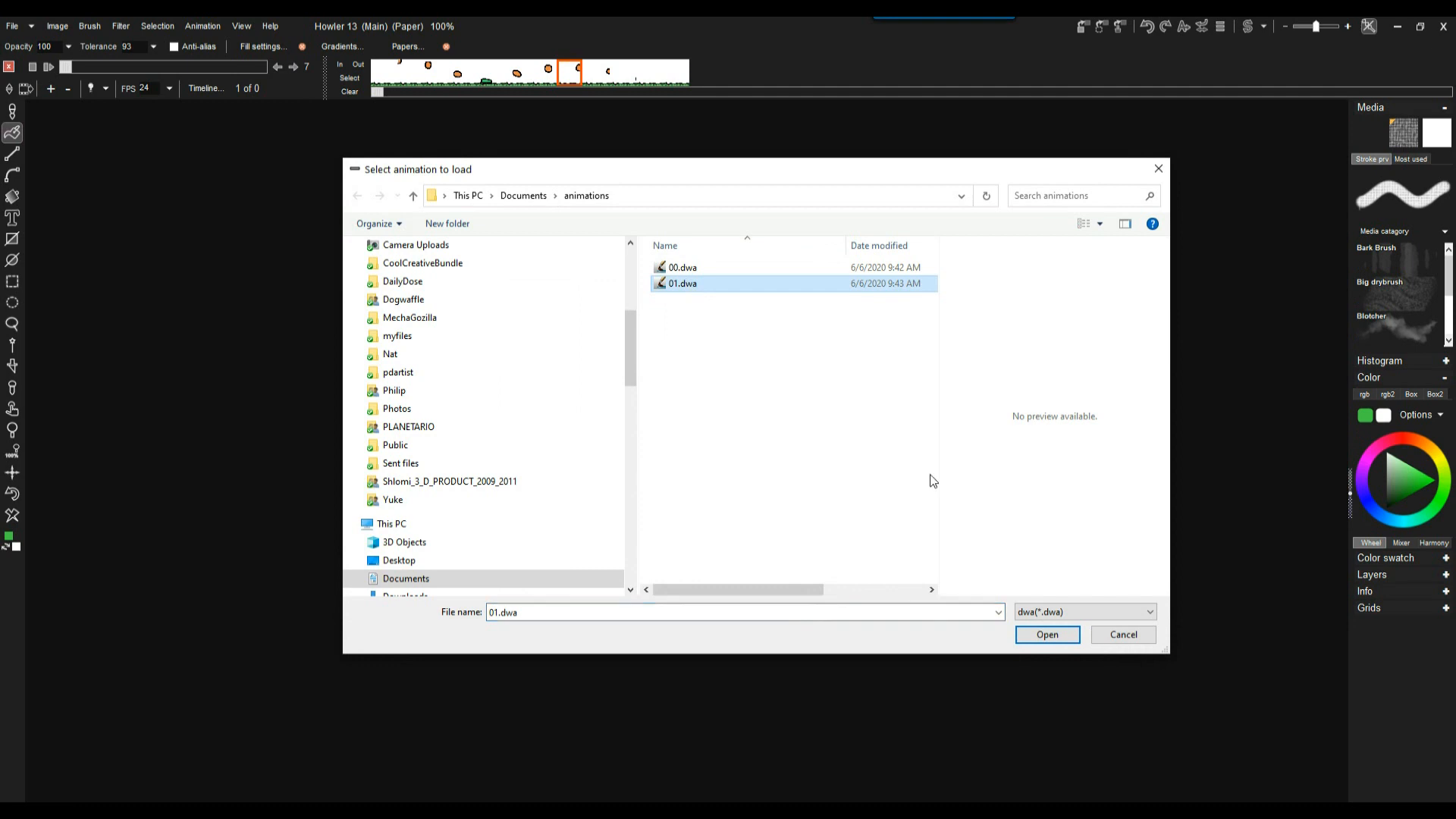
left_click(1048, 634)
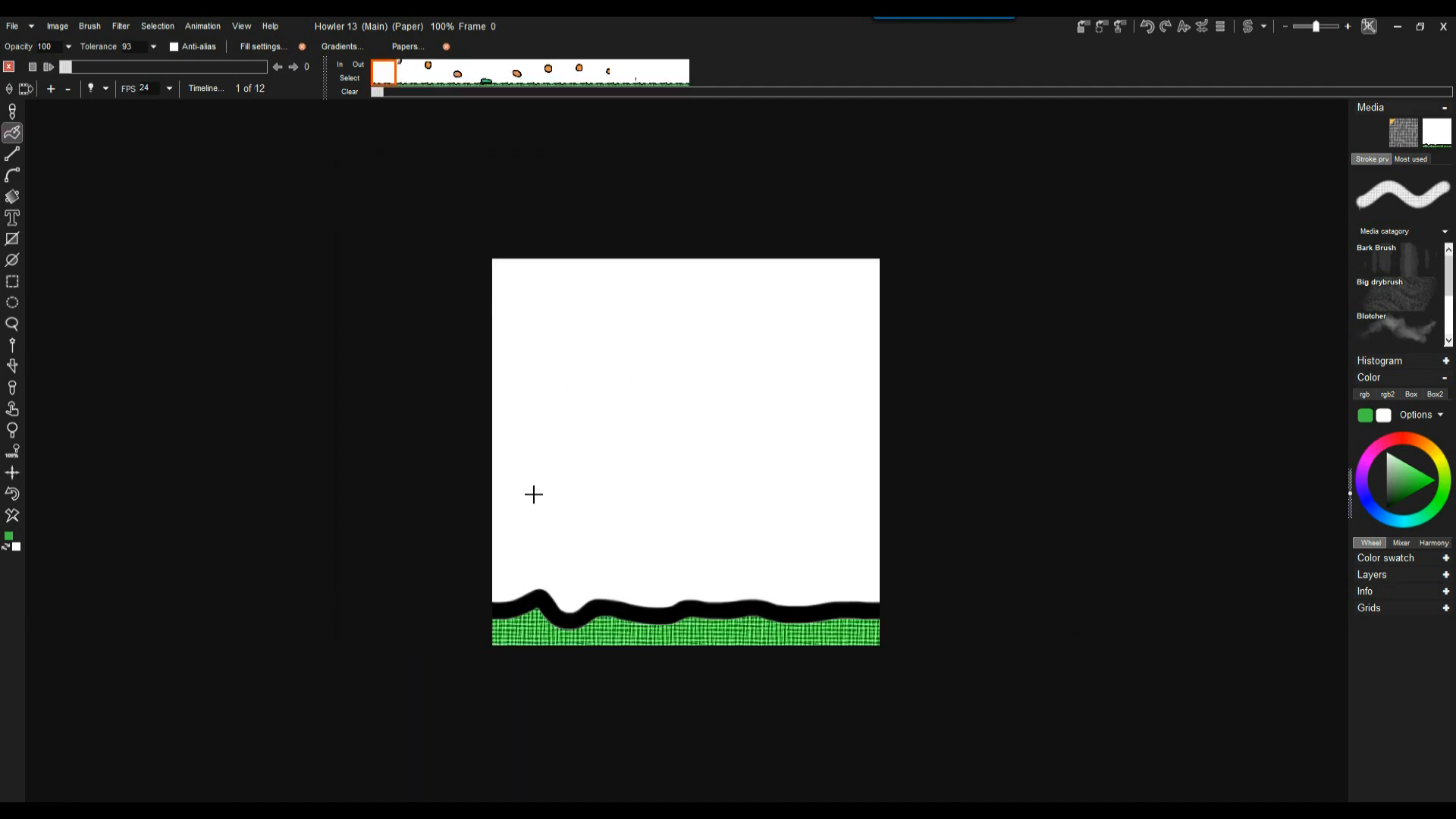
left_click(605, 74)
left_click_drag(604, 74, 269, 53)
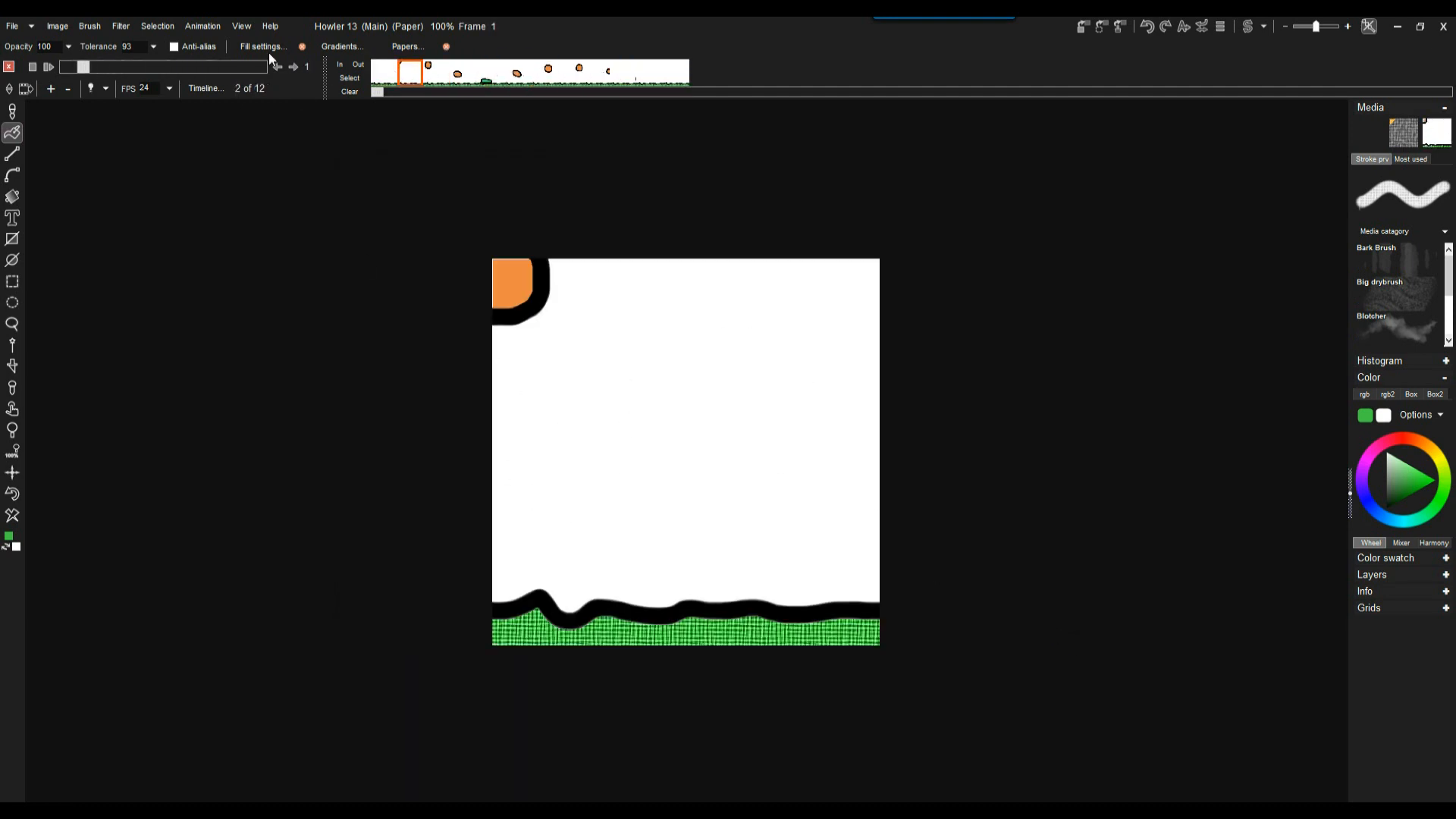
Store the current animation to disc and move its floating DWA window closer to the canvas.
left_click(205, 29)
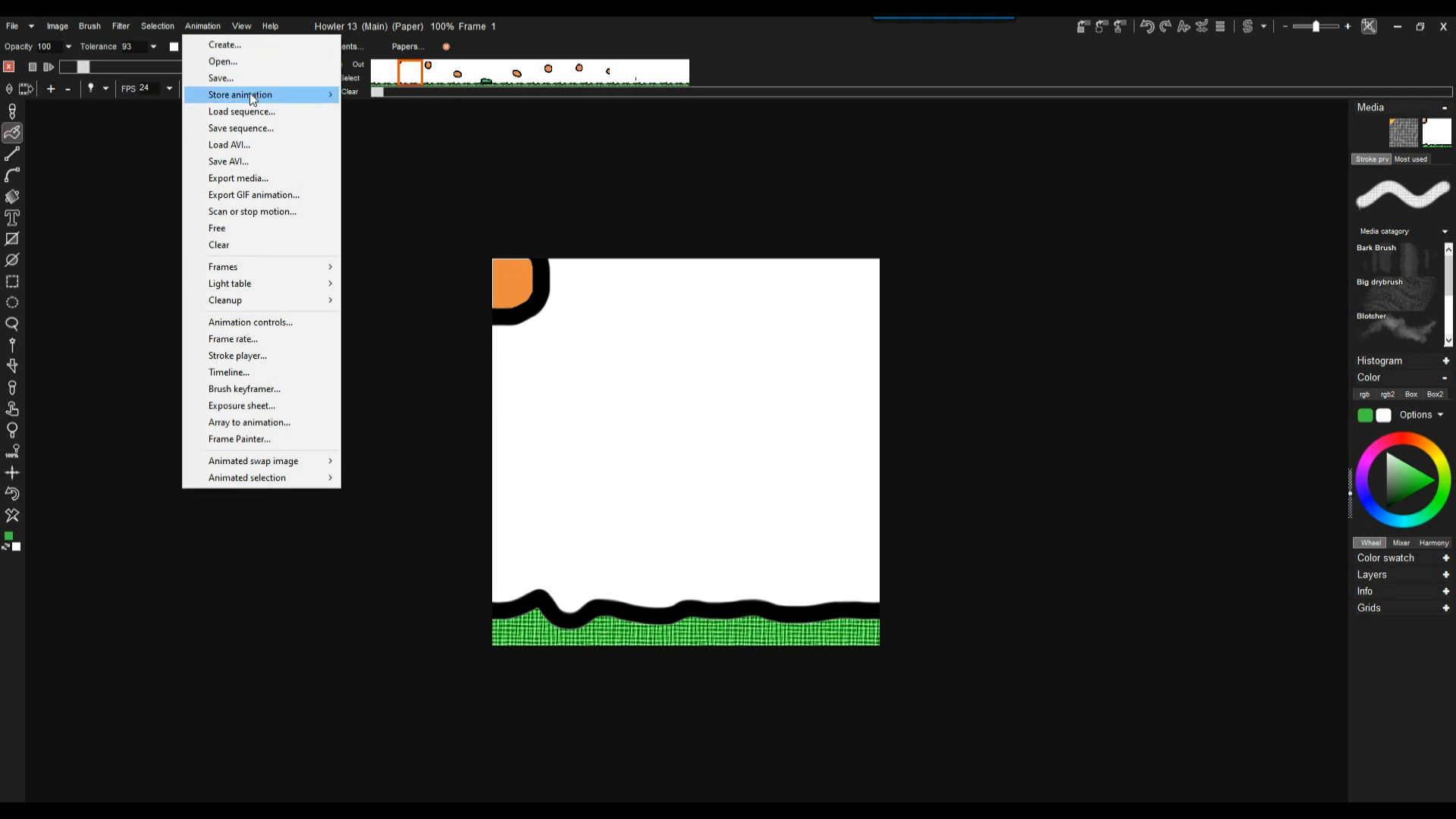
mouse_move(250, 96)
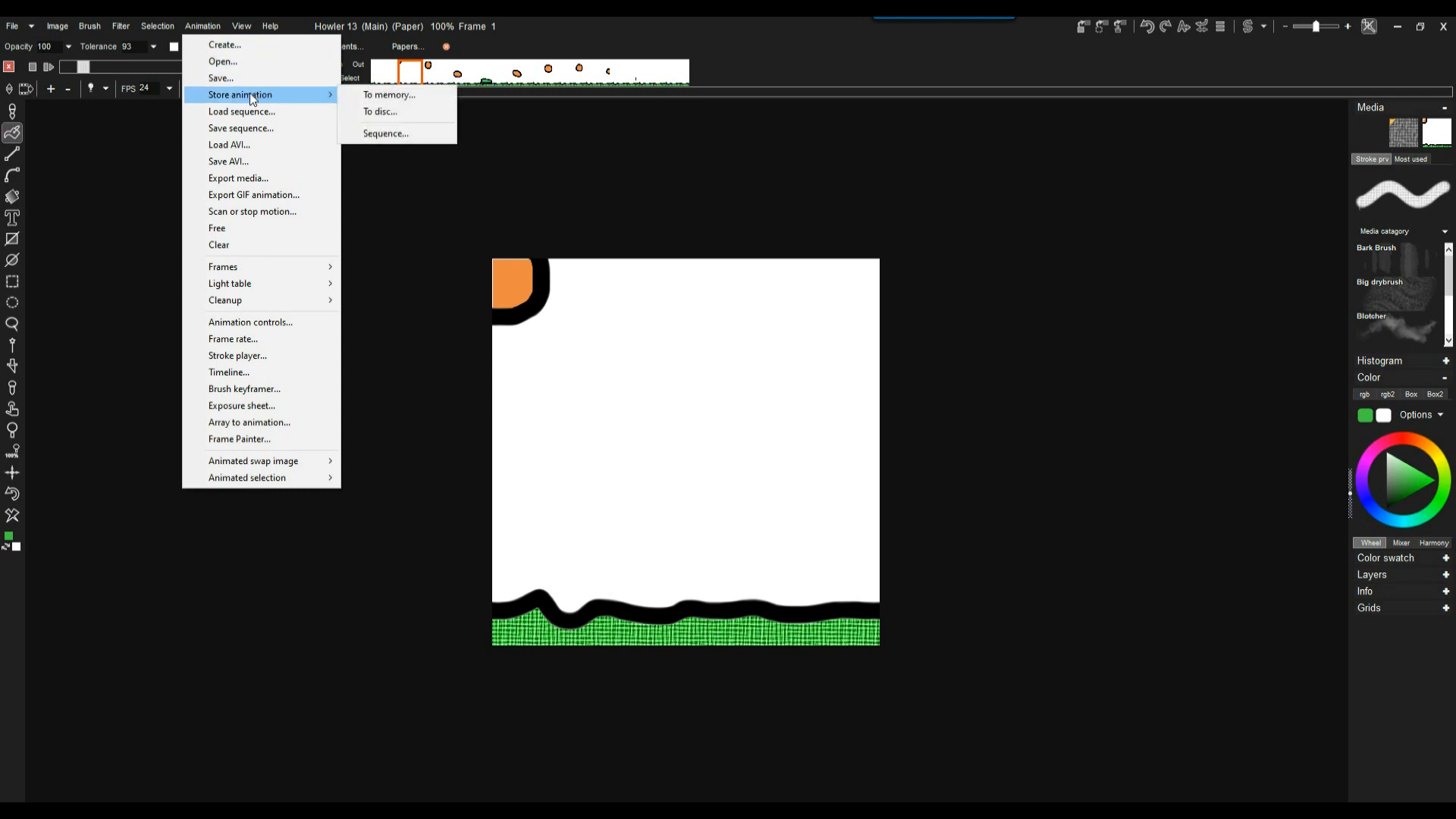
left_click(403, 114)
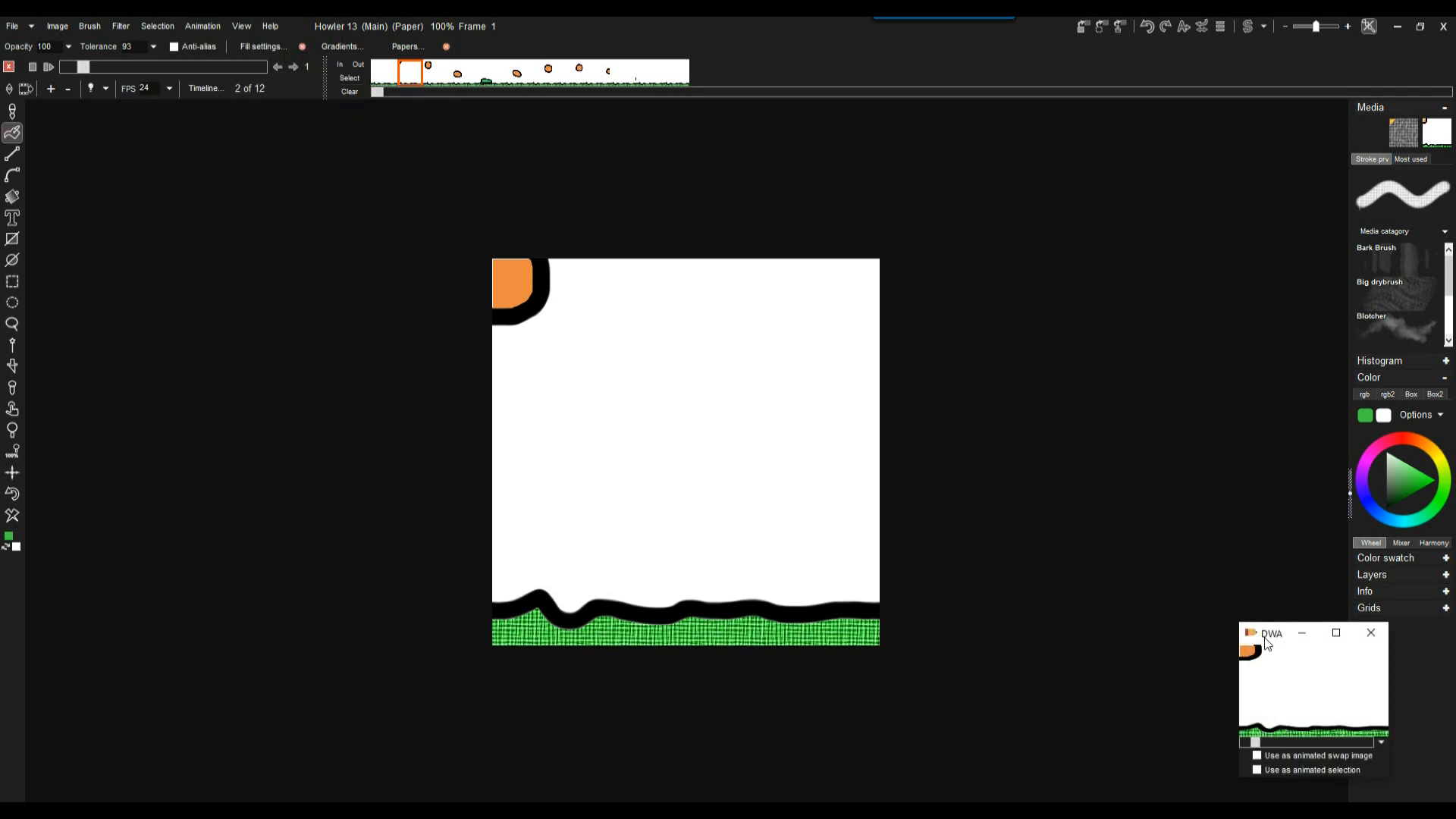
left_click_drag(1180, 641, 1174, 634)
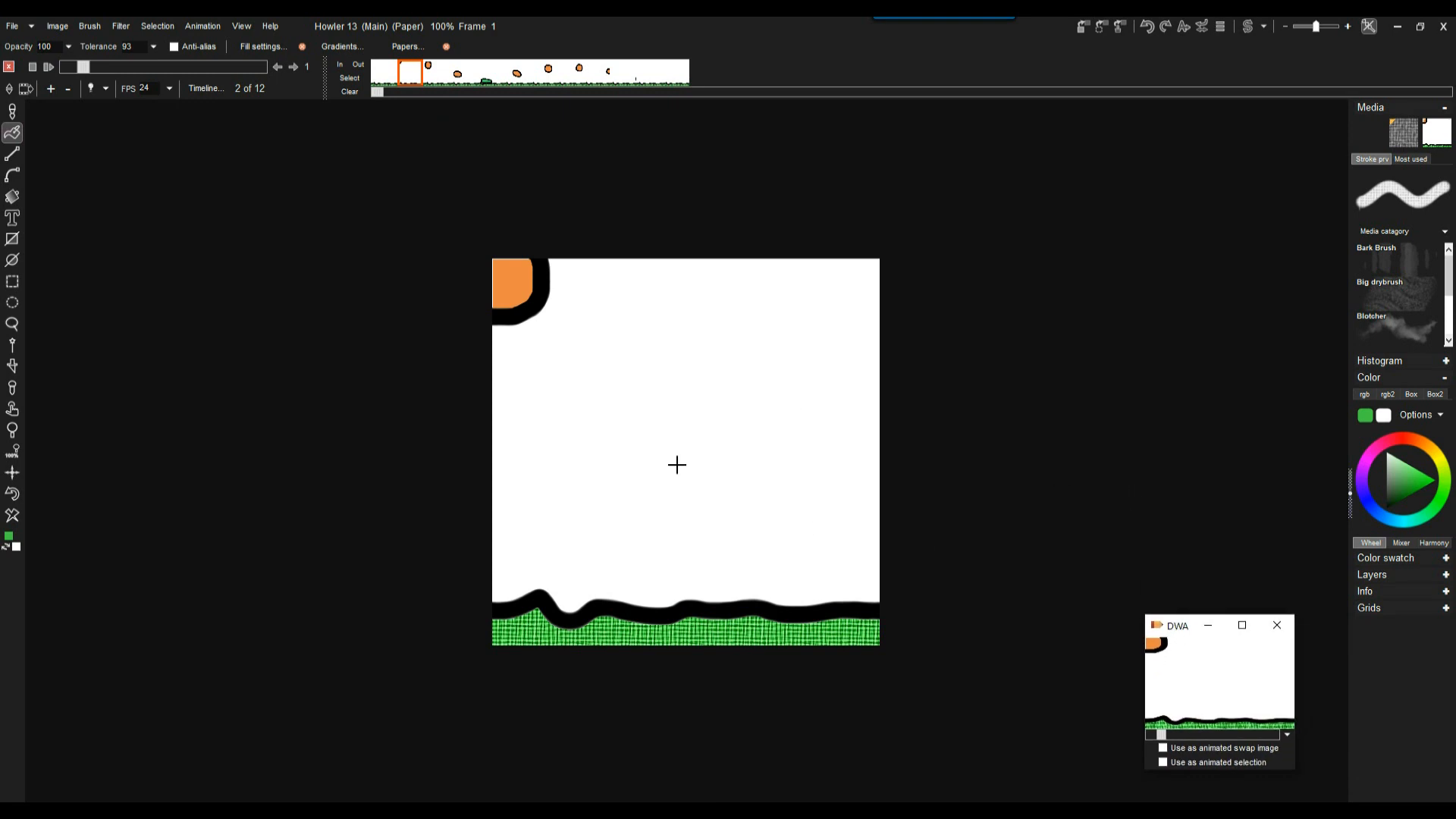
Go to frame 4 and save the animation as a Default Targa image sequence with base name 01_frames in the animations folder.
left_click_drag(84, 68, 137, 68)
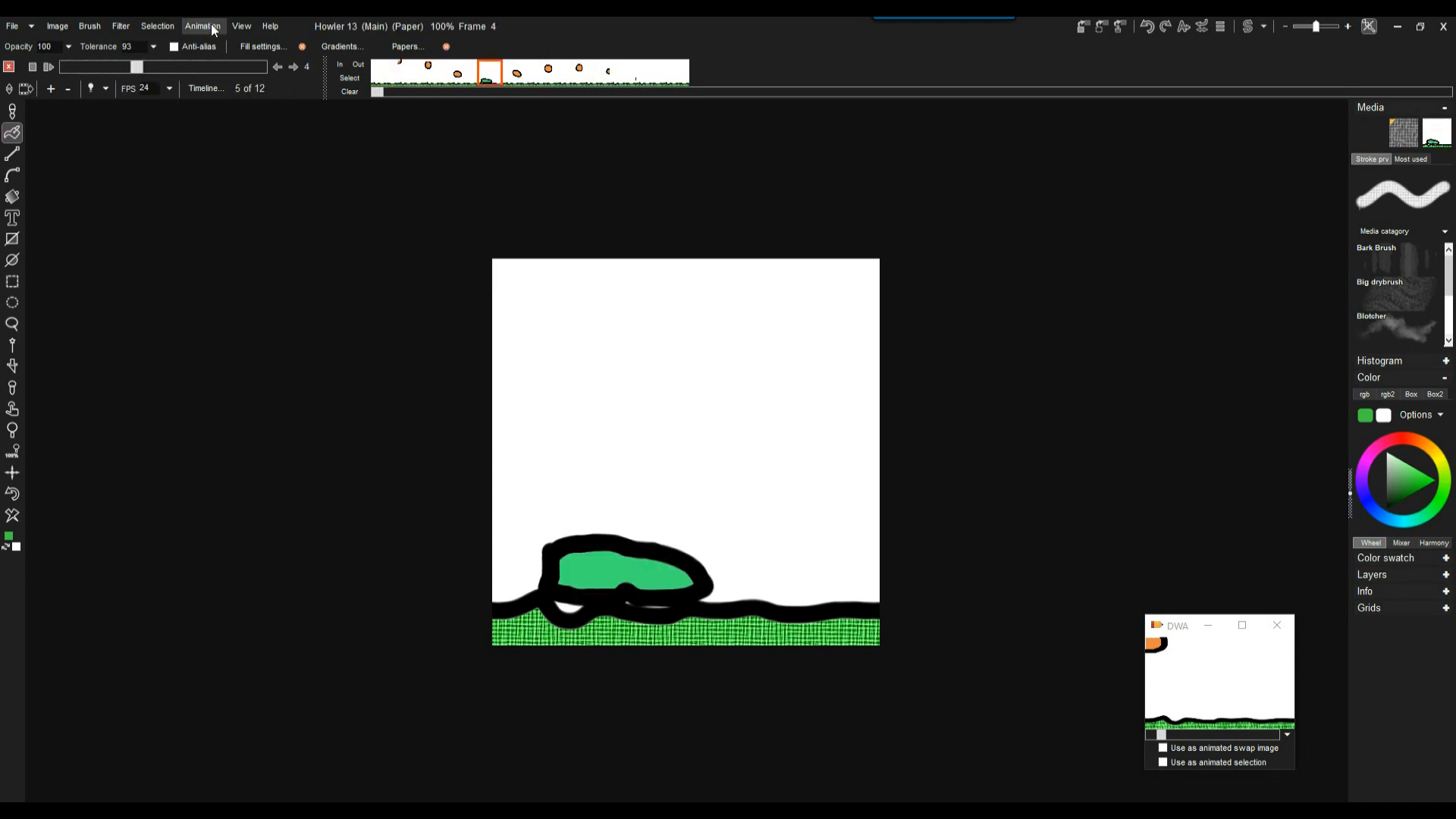
left_click(213, 29)
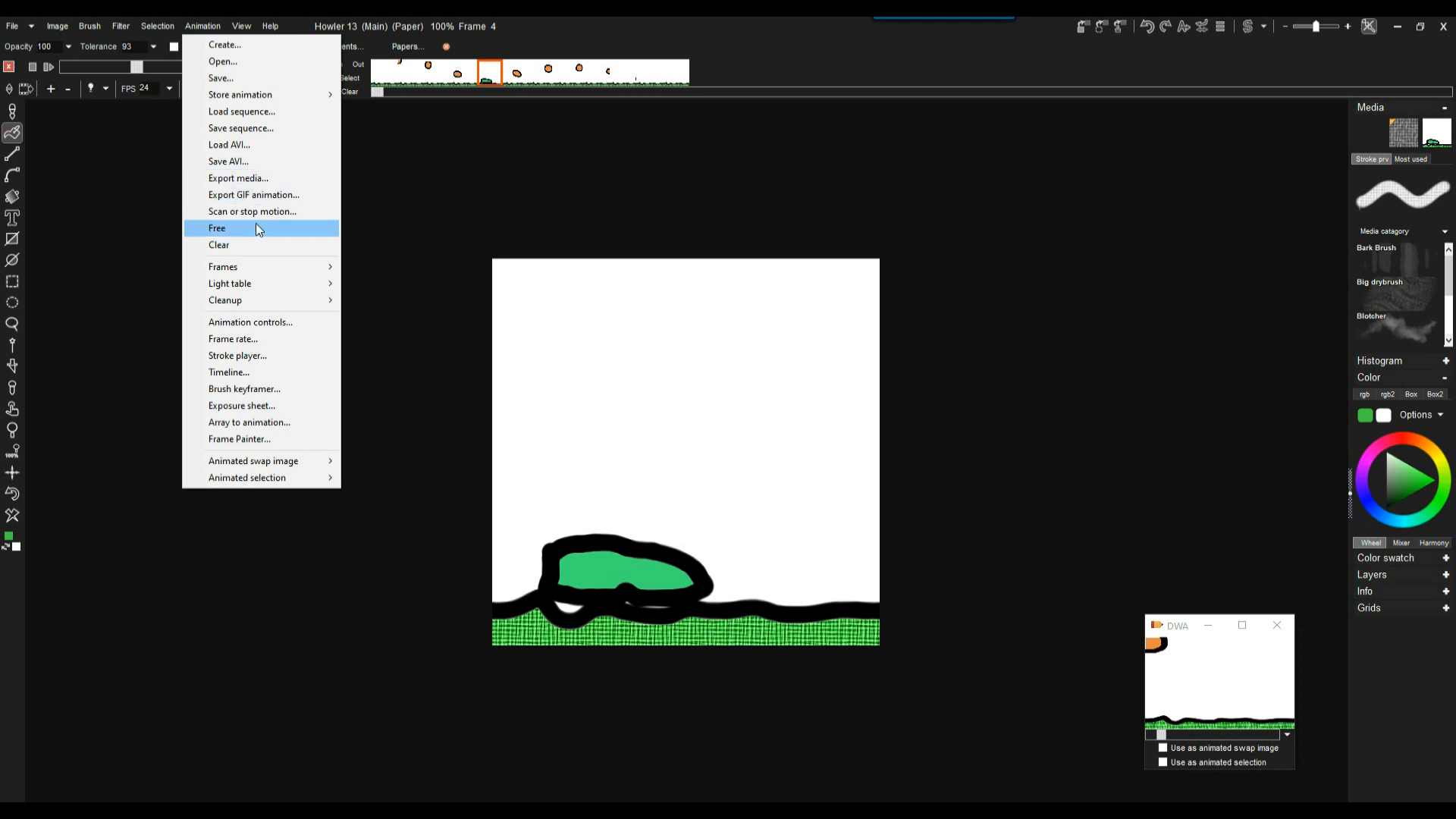
left_click(226, 129)
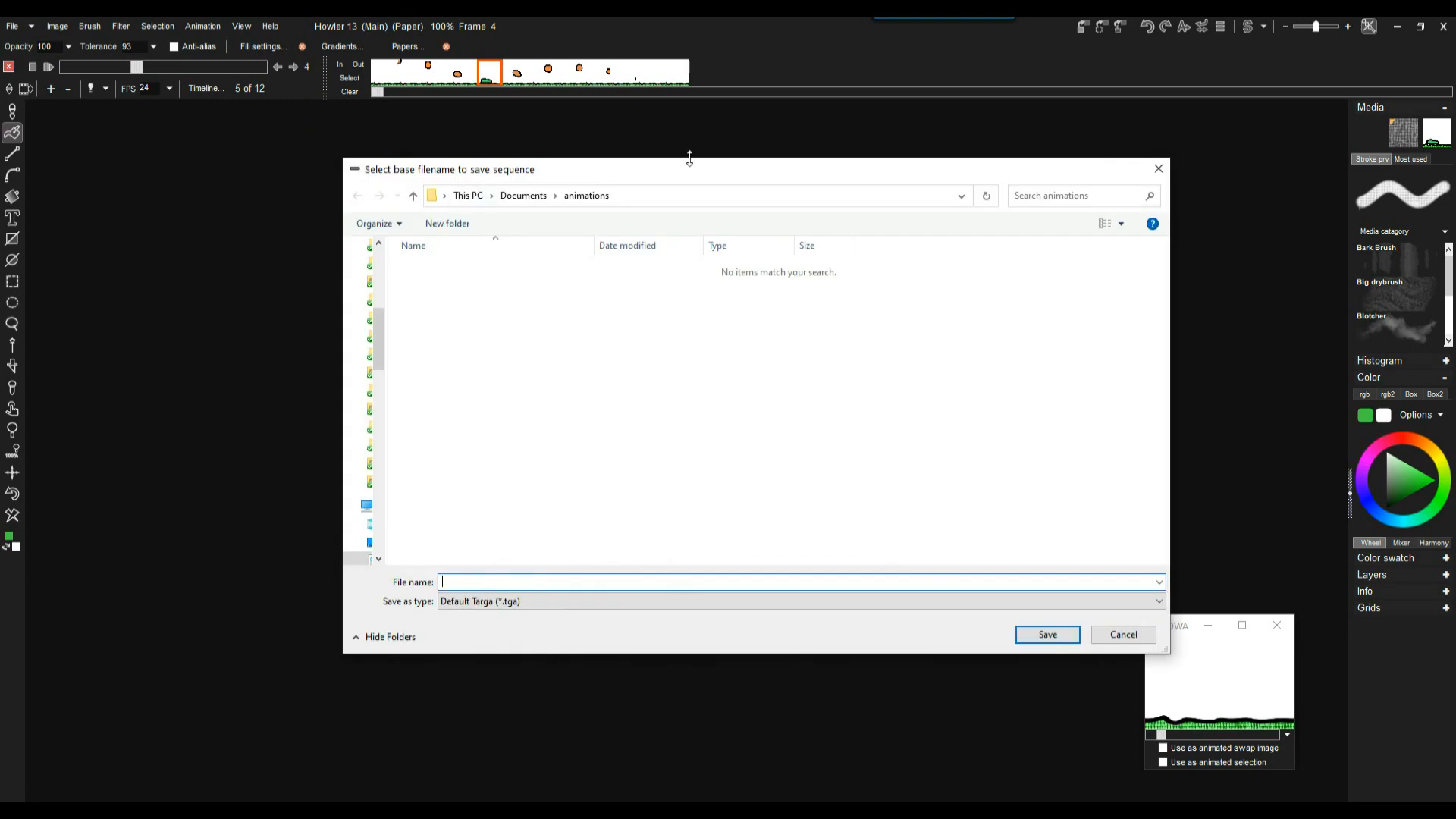
left_click_drag(629, 168, 469, 153)
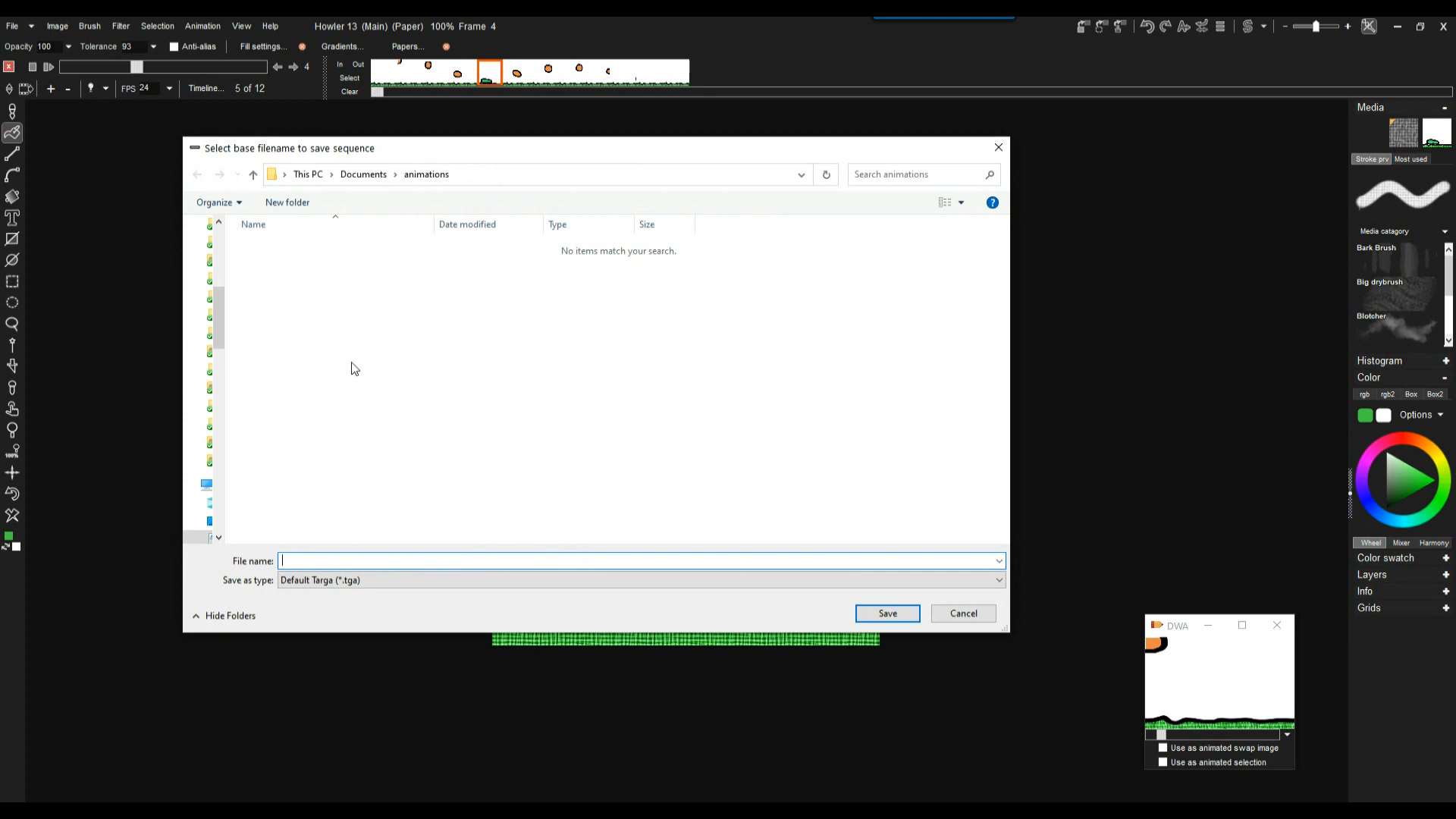
left_click(325, 586)
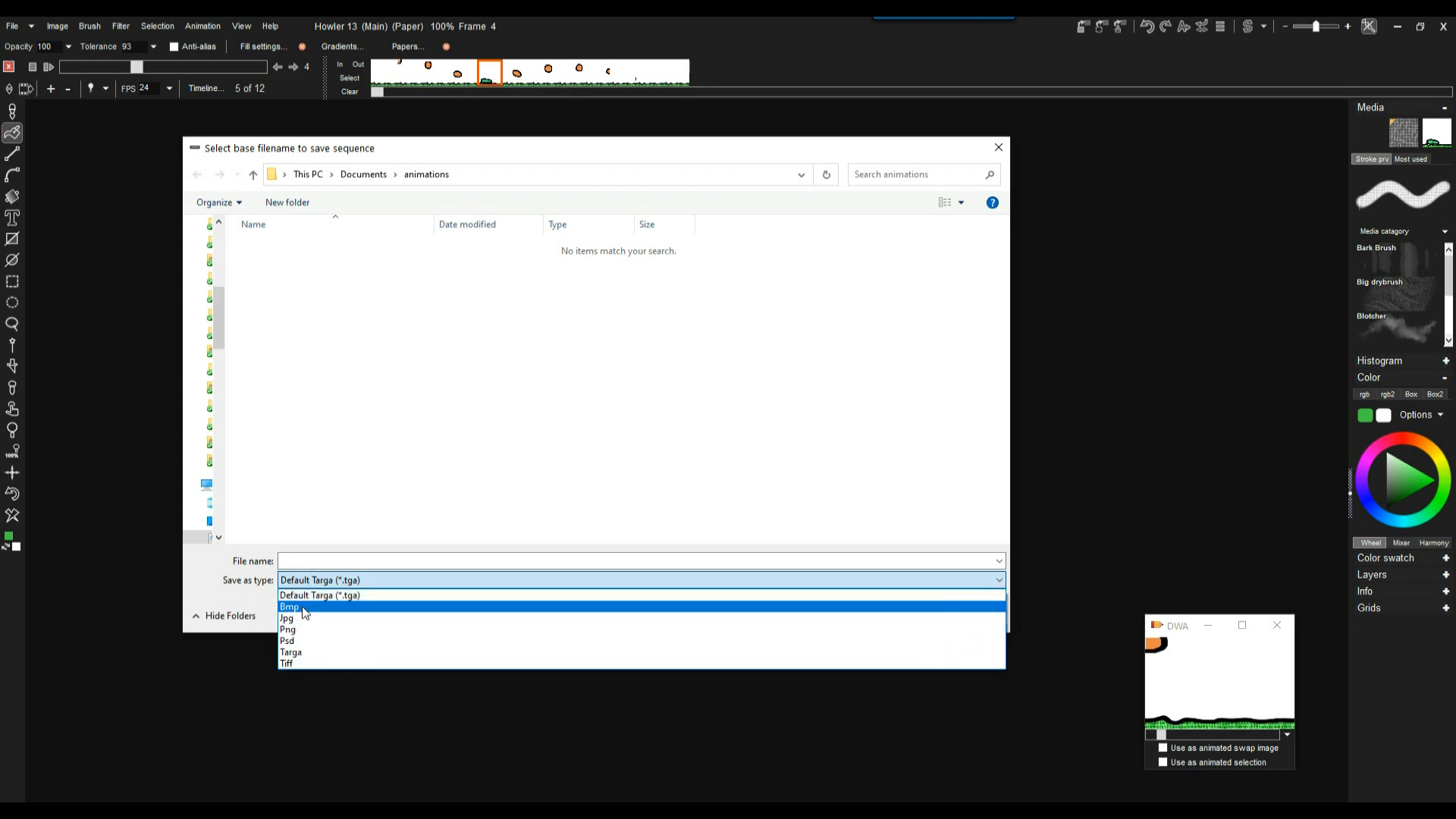
left_click(341, 596)
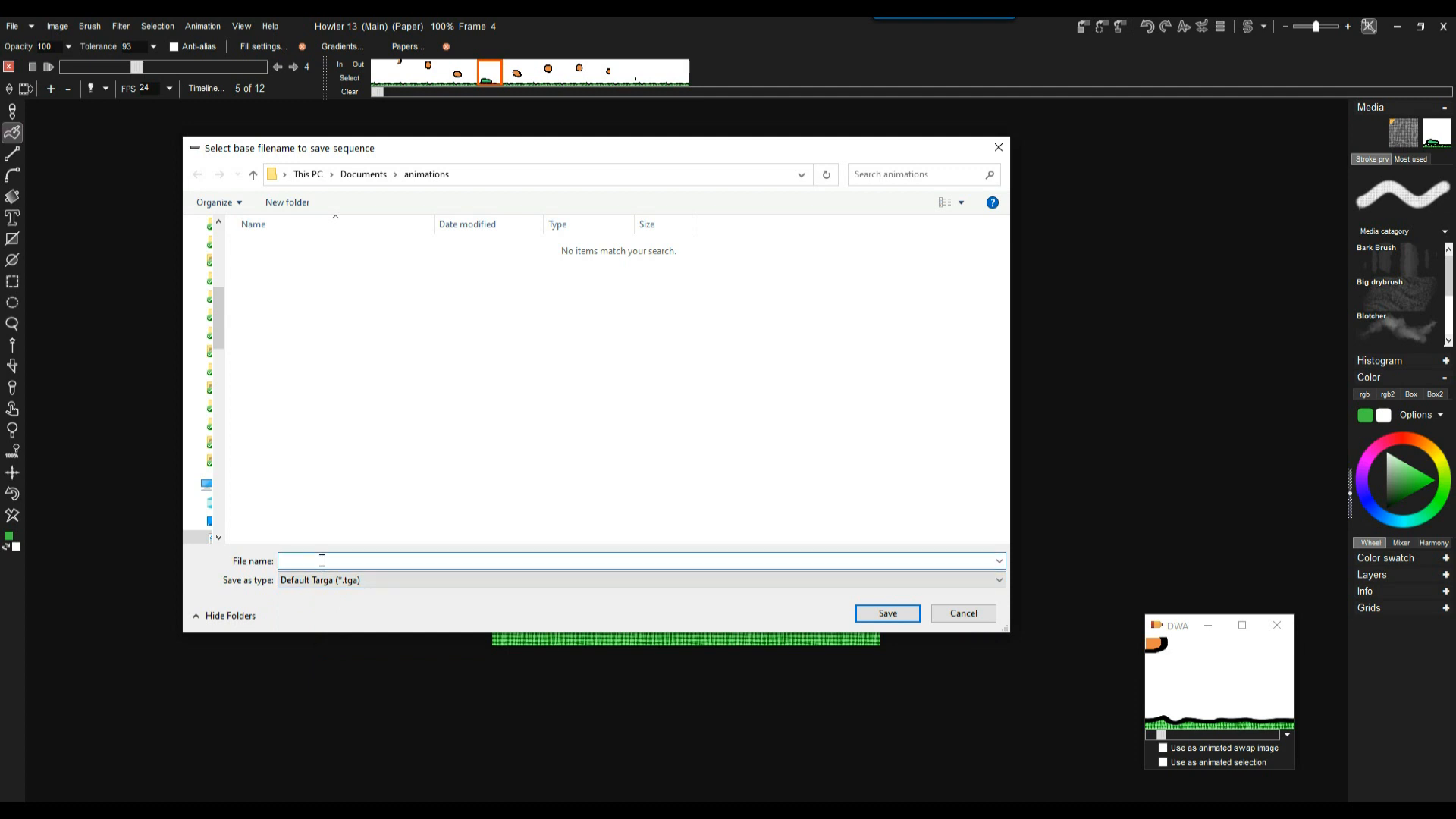
type("01")
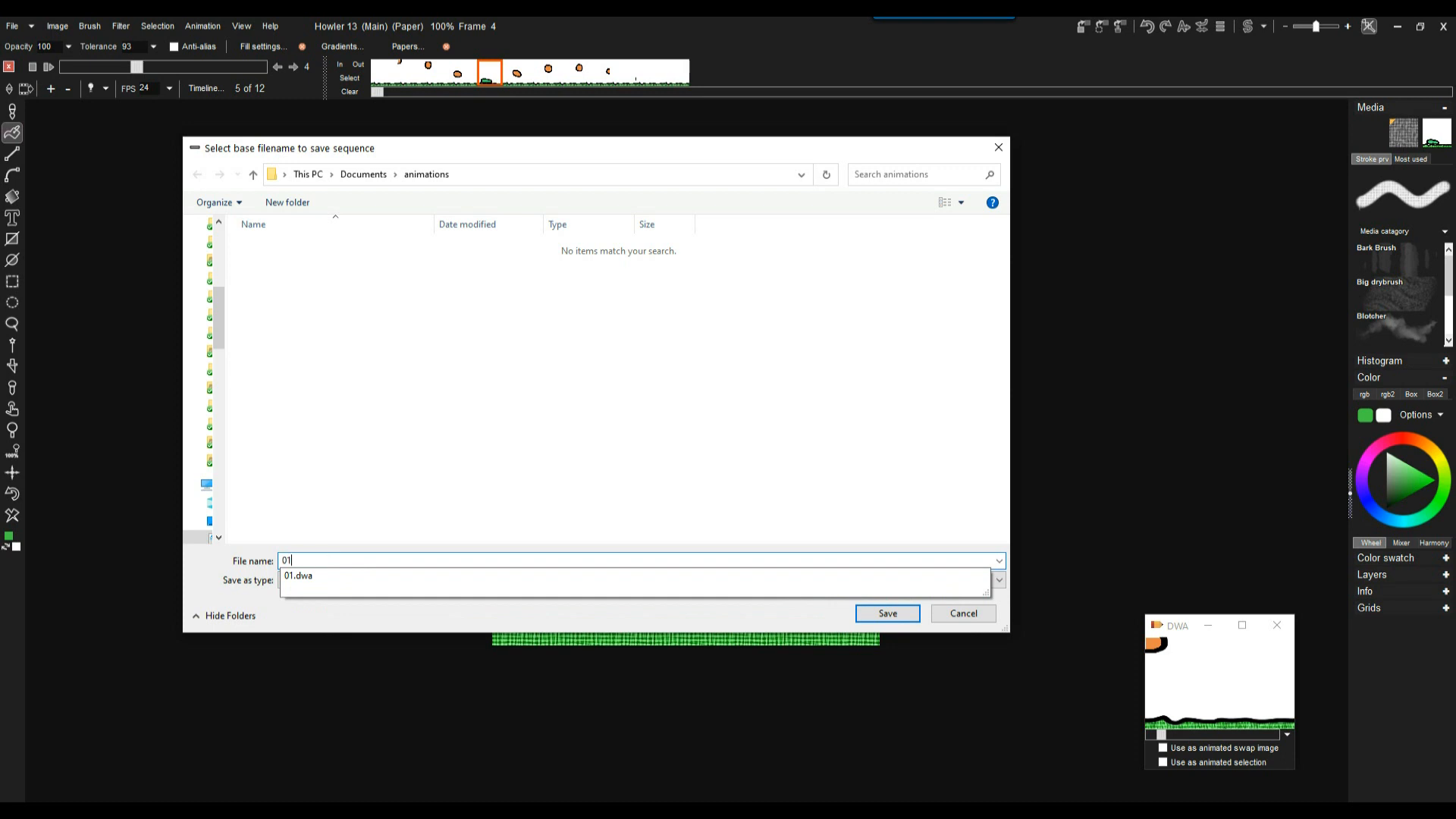
type("_frames")
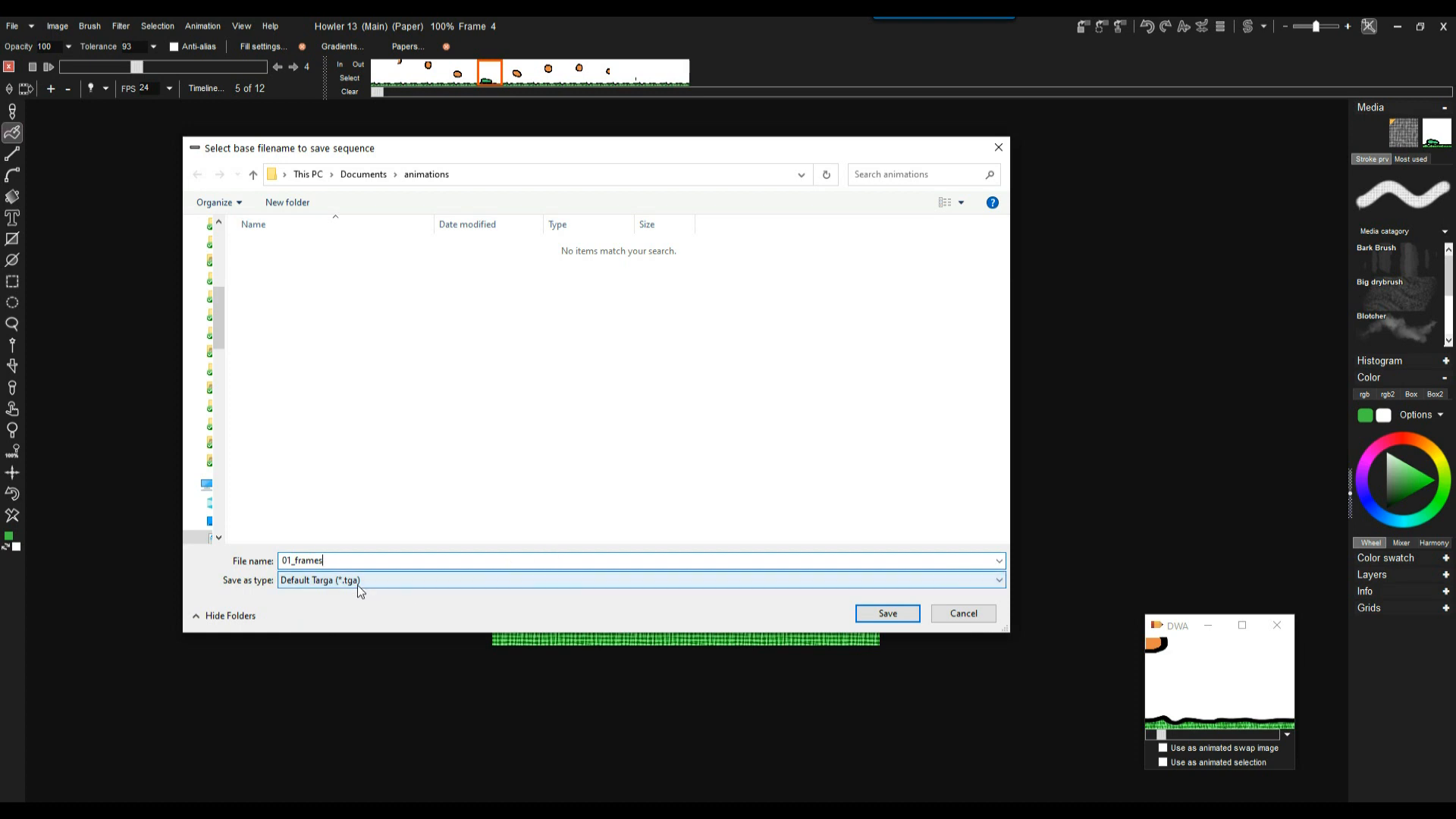
left_click(887, 613)
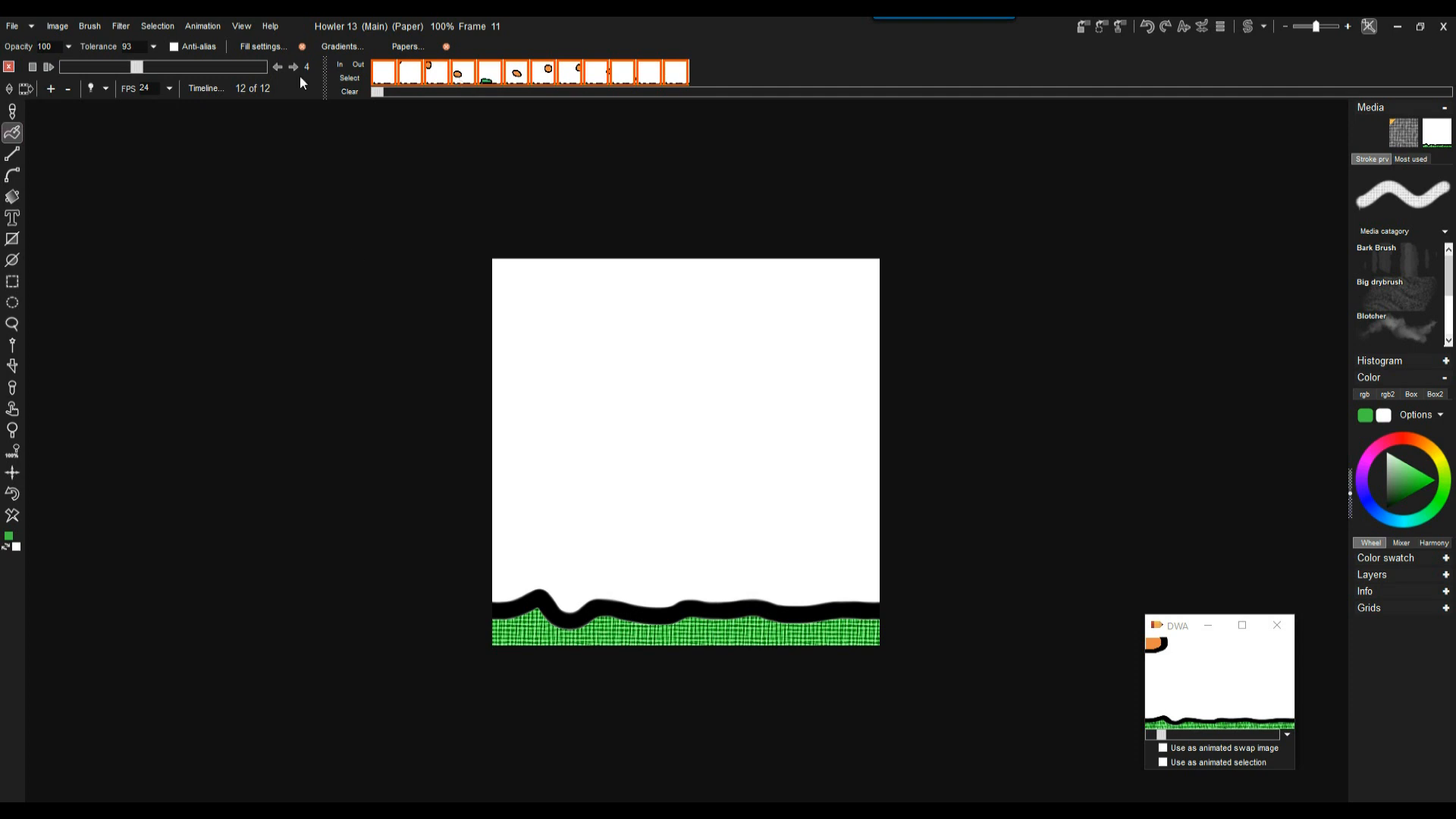
Switch to File Explorer, select exported TGA frames in the animations folder and widen the window.
key("alt+Tab")
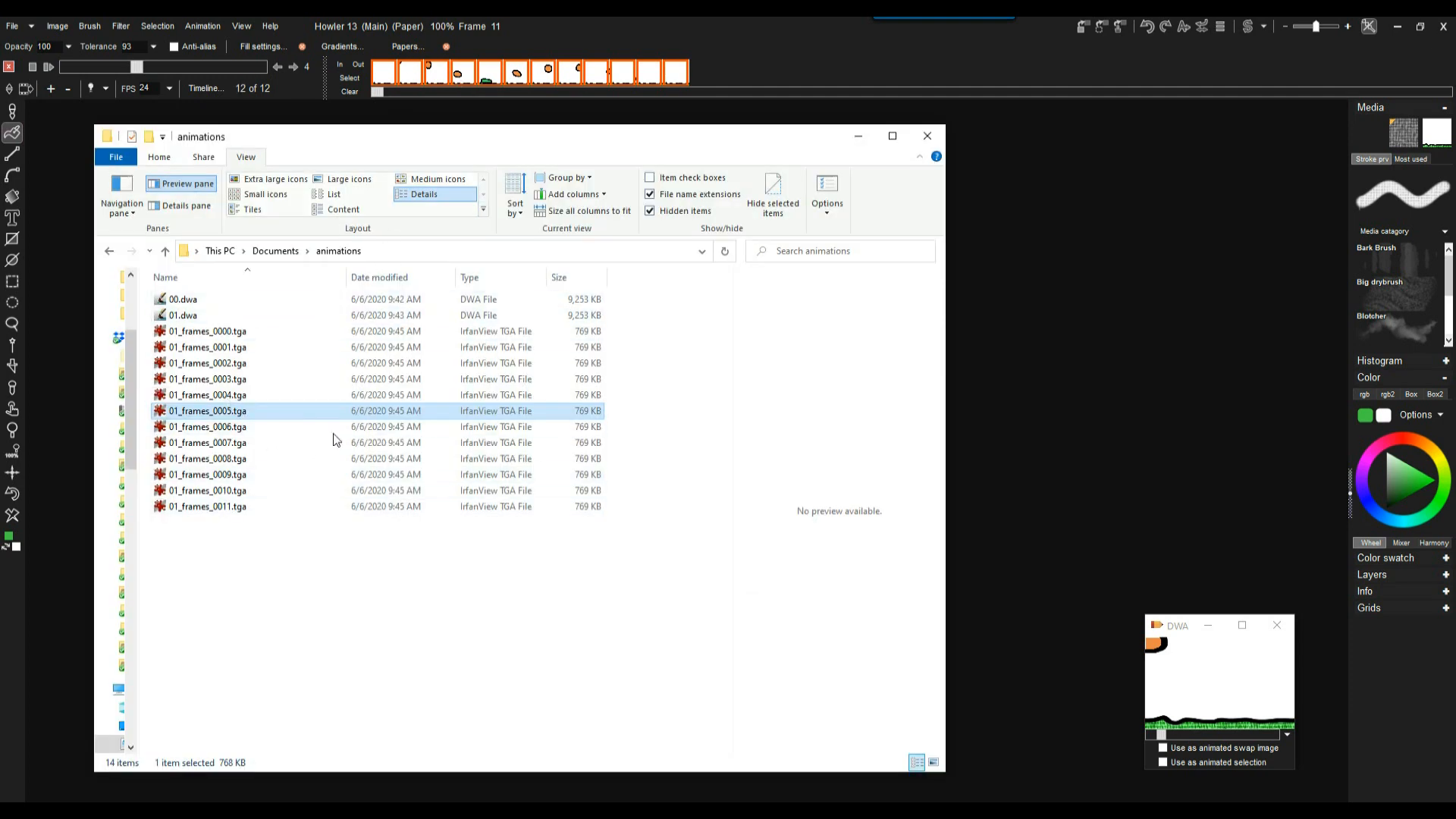
left_click(231, 332)
left_click(227, 378)
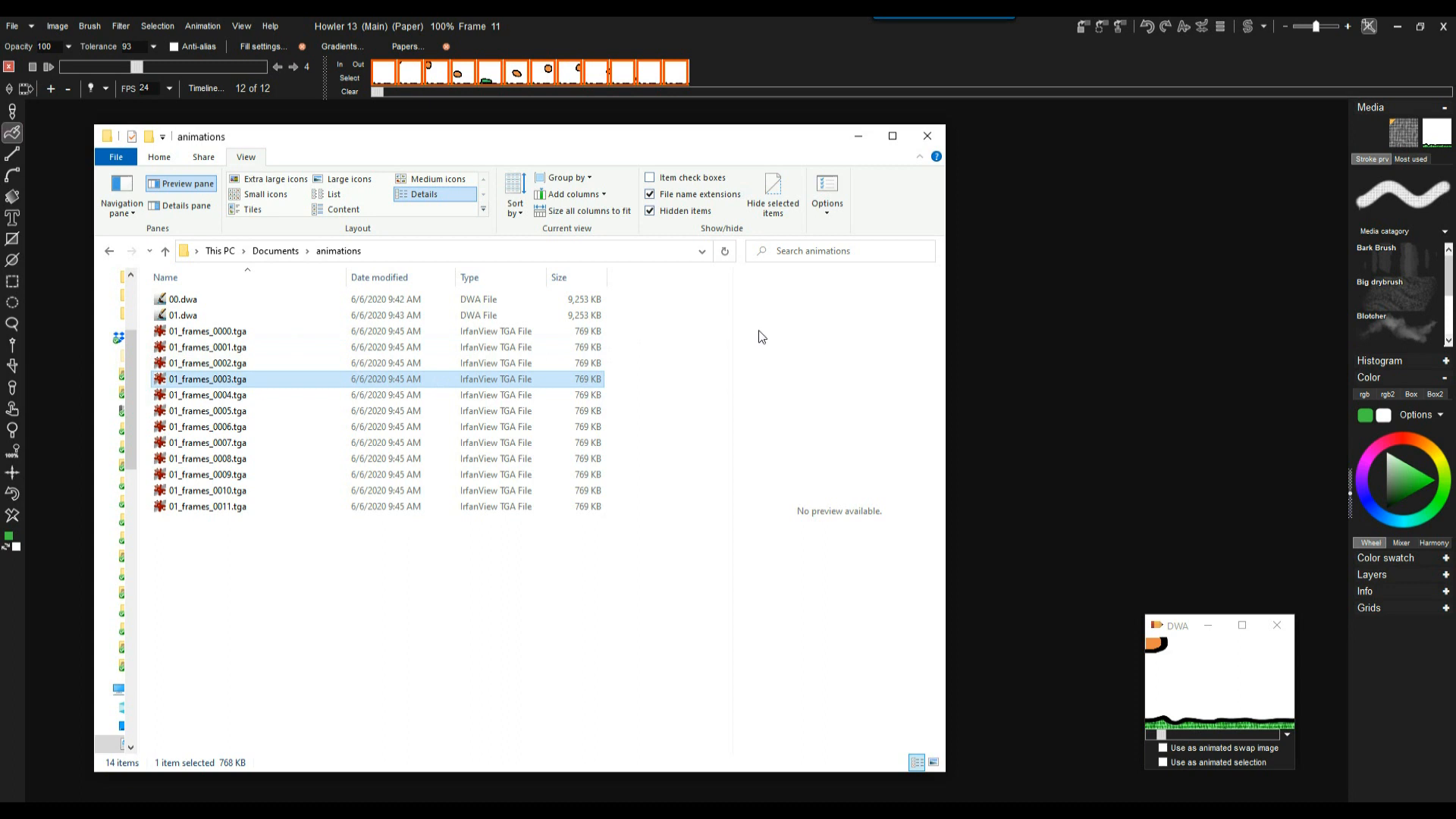
left_click_drag(946, 375, 1191, 375)
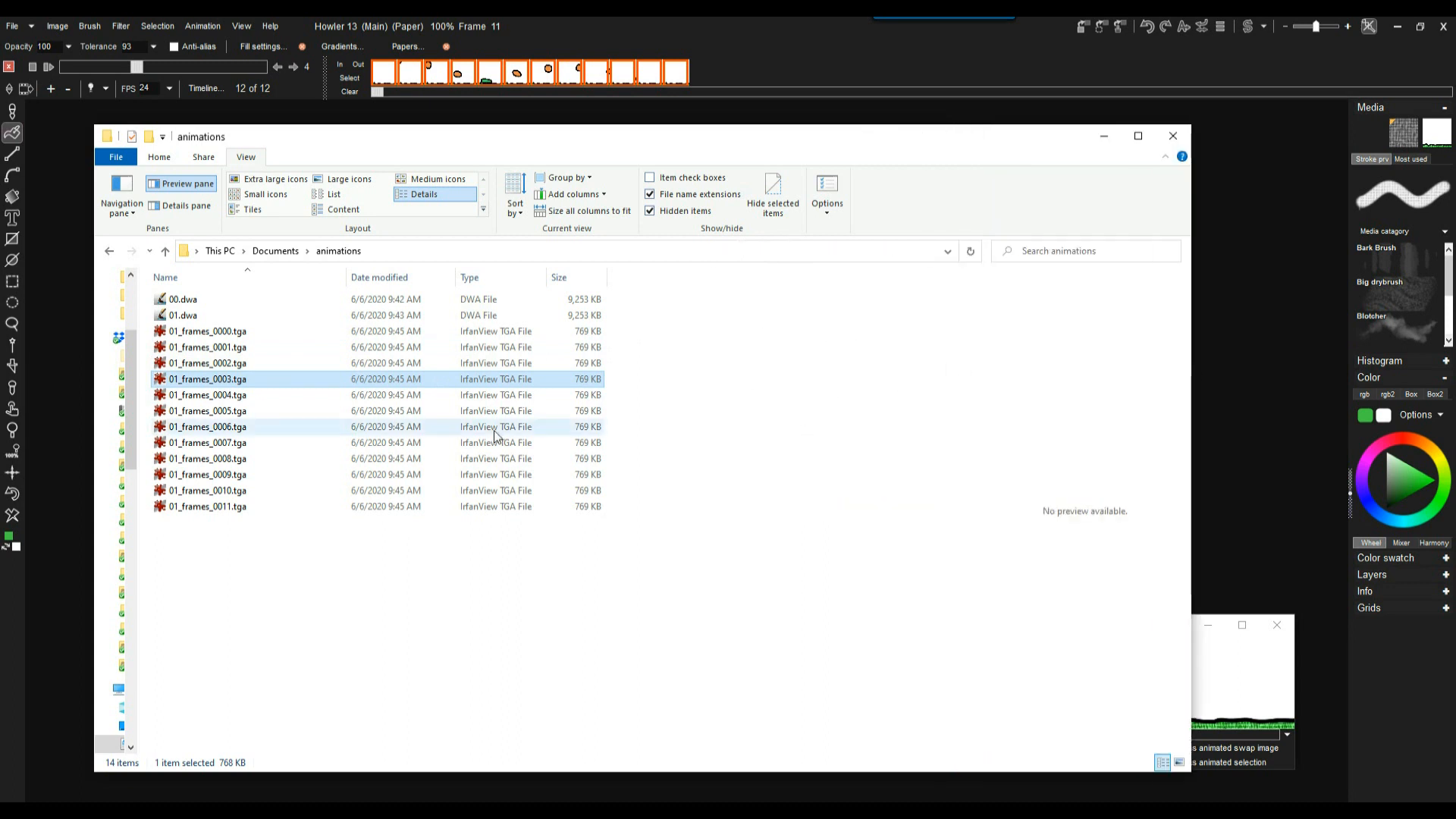
Select 01_frames_0001.tga, view the folder's files at different icon sizes ending with large icons, and return to Howler.
left_click(218, 352)
scroll(251, 384, "up", 2)
scroll(254, 390, "up", 5)
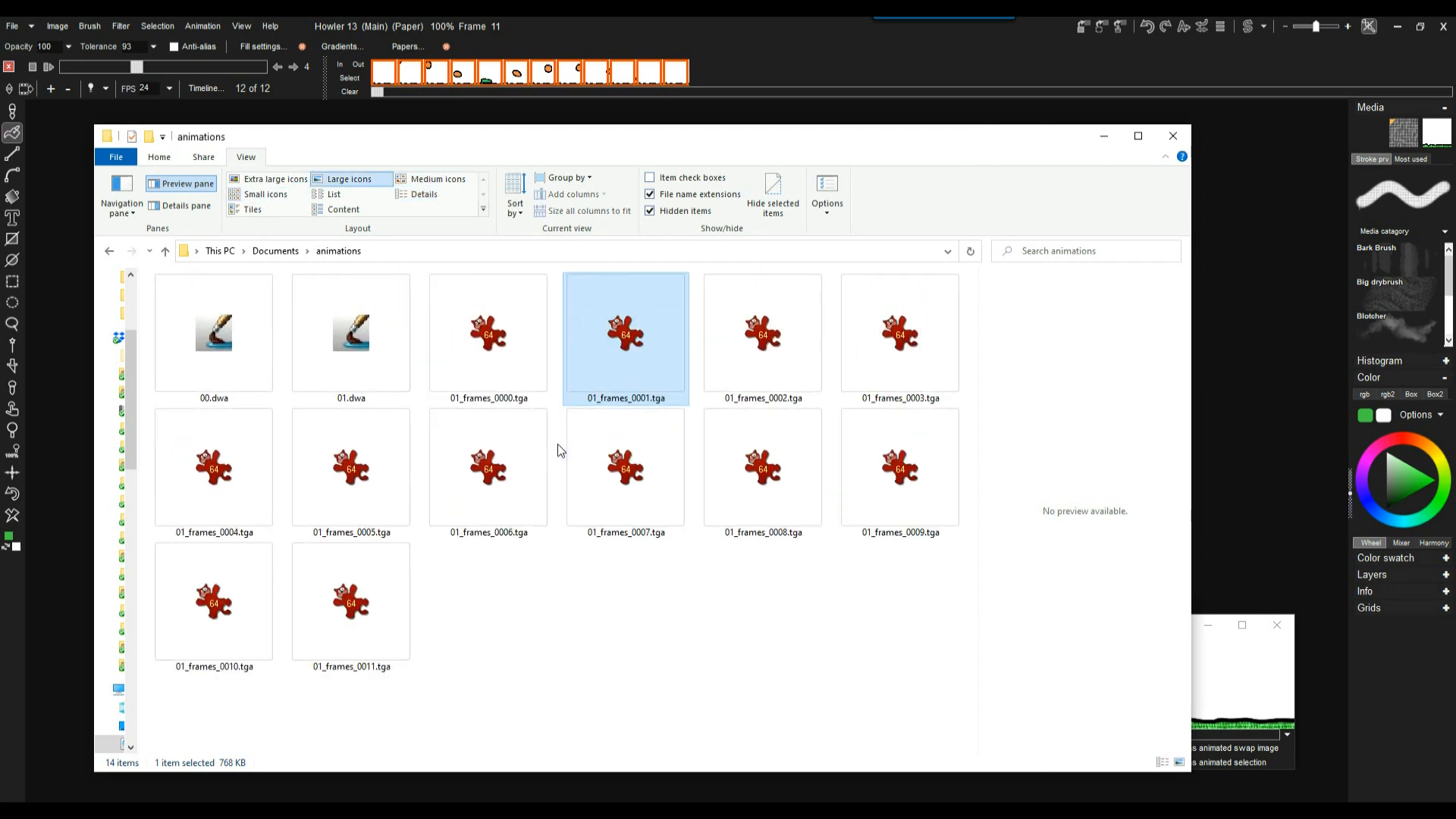
scroll(559, 451, "up", 1)
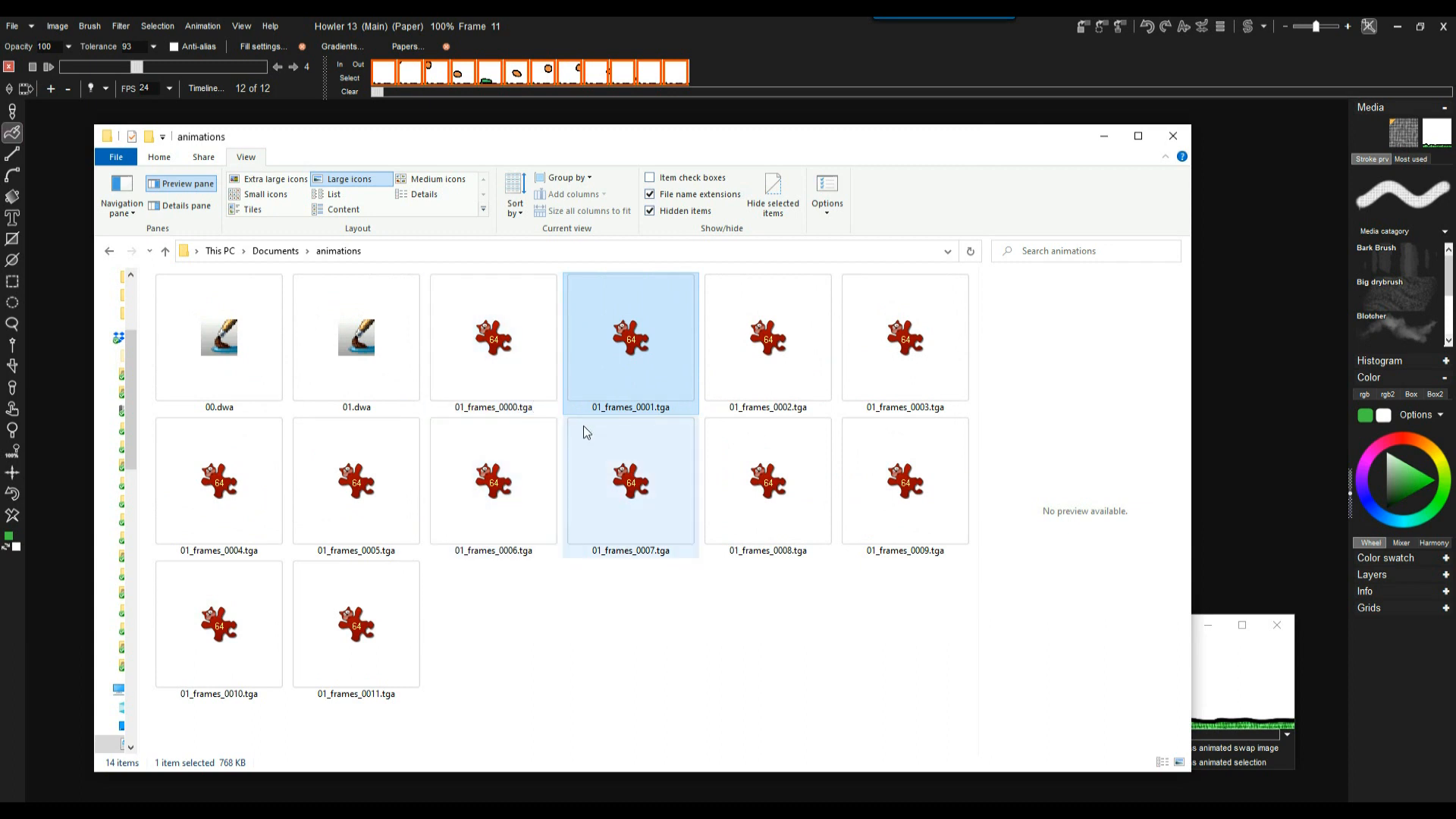
scroll(599, 421, "down", 3)
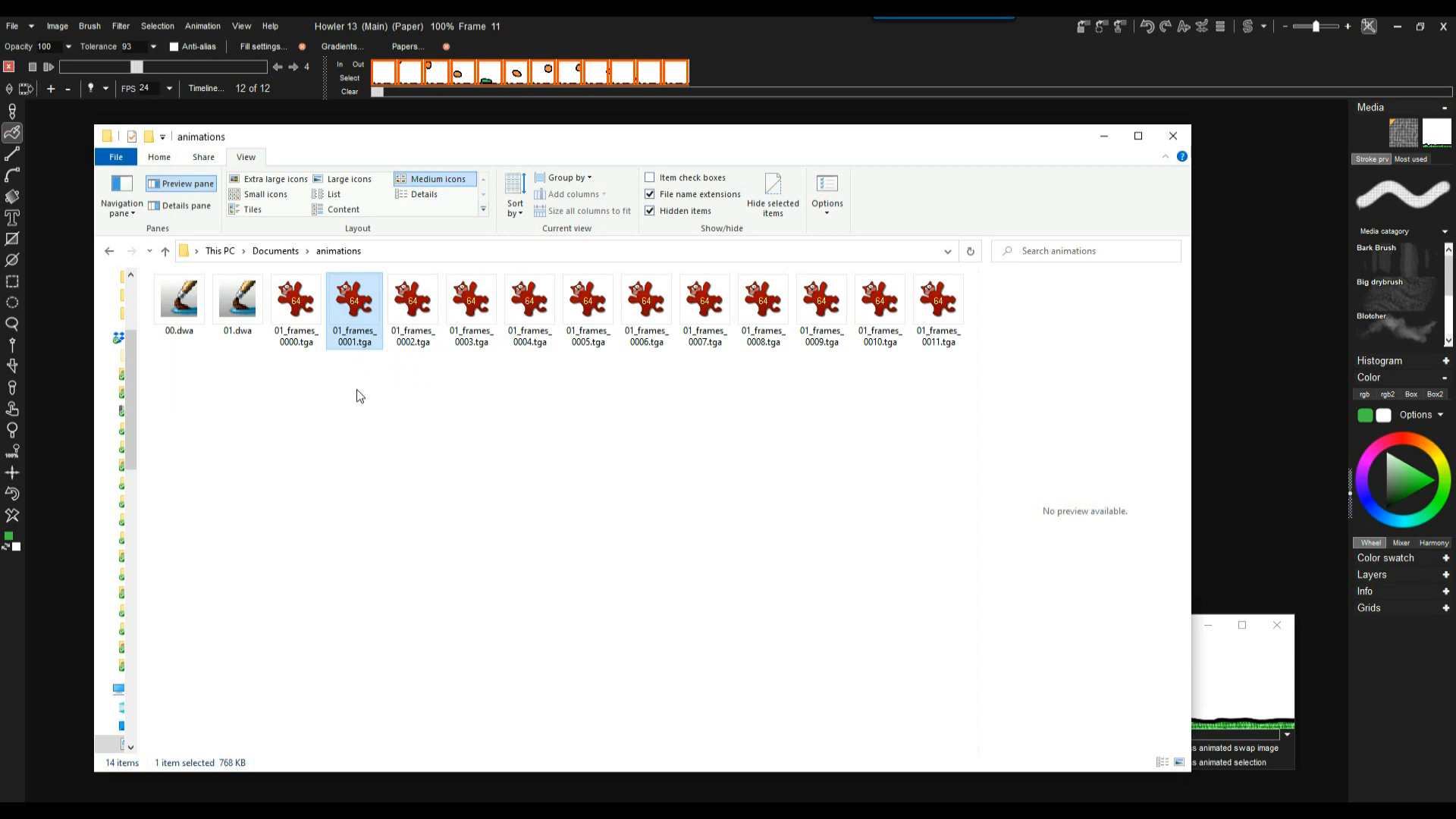
scroll(442, 404, "down", 1)
scroll(442, 405, "down", 1)
scroll(442, 407, "up", 3)
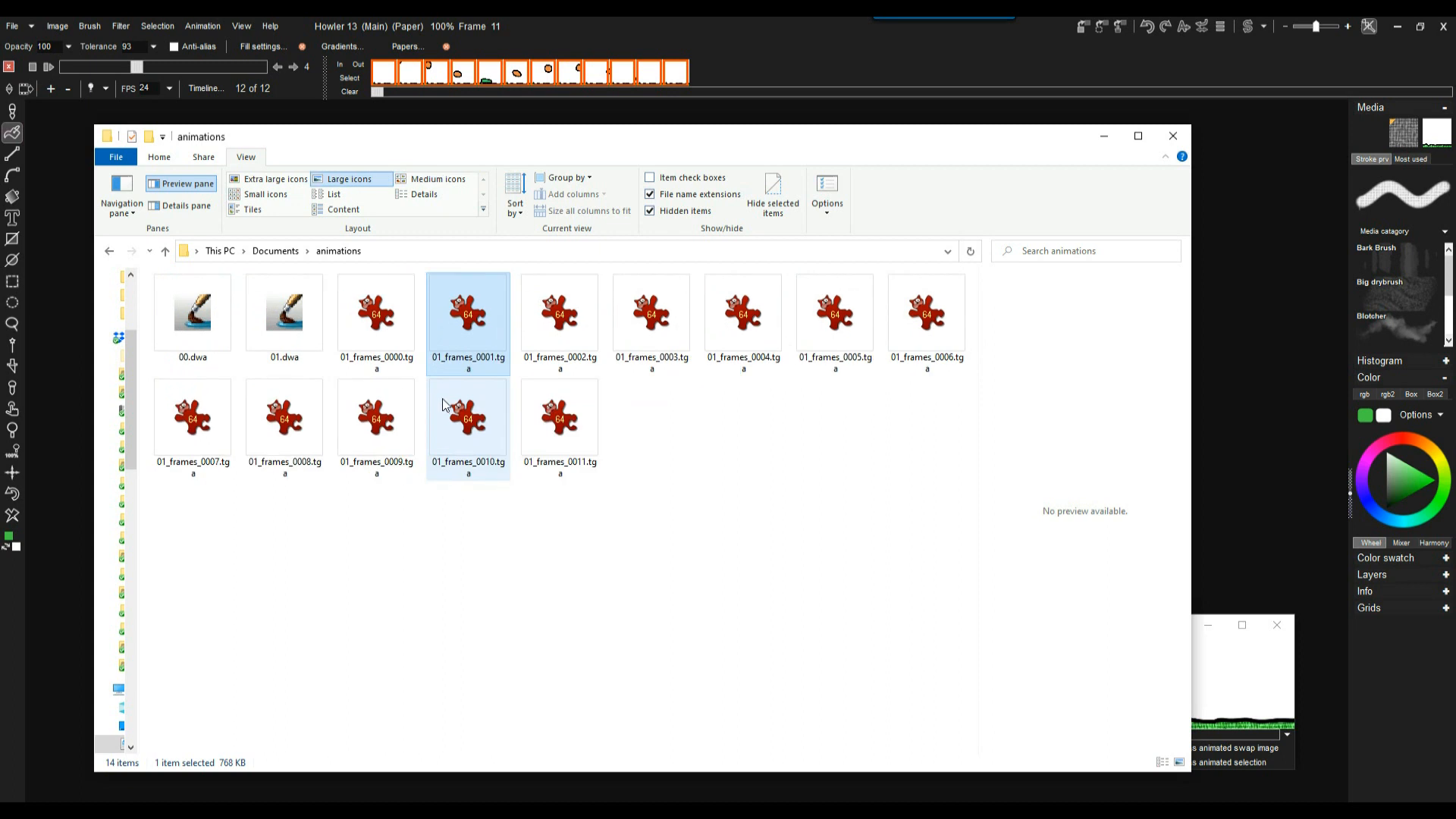
left_click(736, 26)
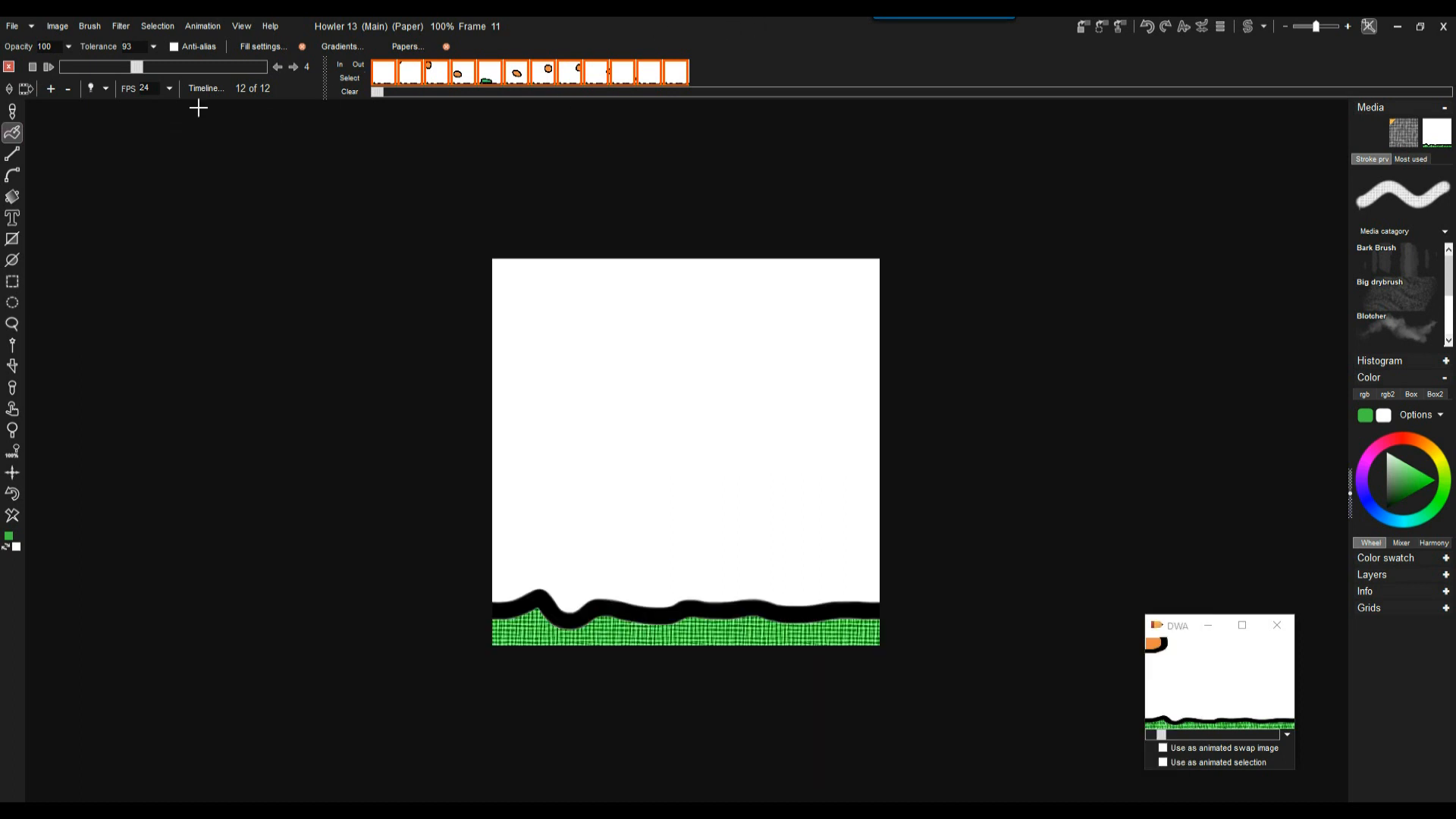
Save the animation as a Jpg image sequence with base name 01_frames, removing the tga extension from the file name.
left_click(219, 27)
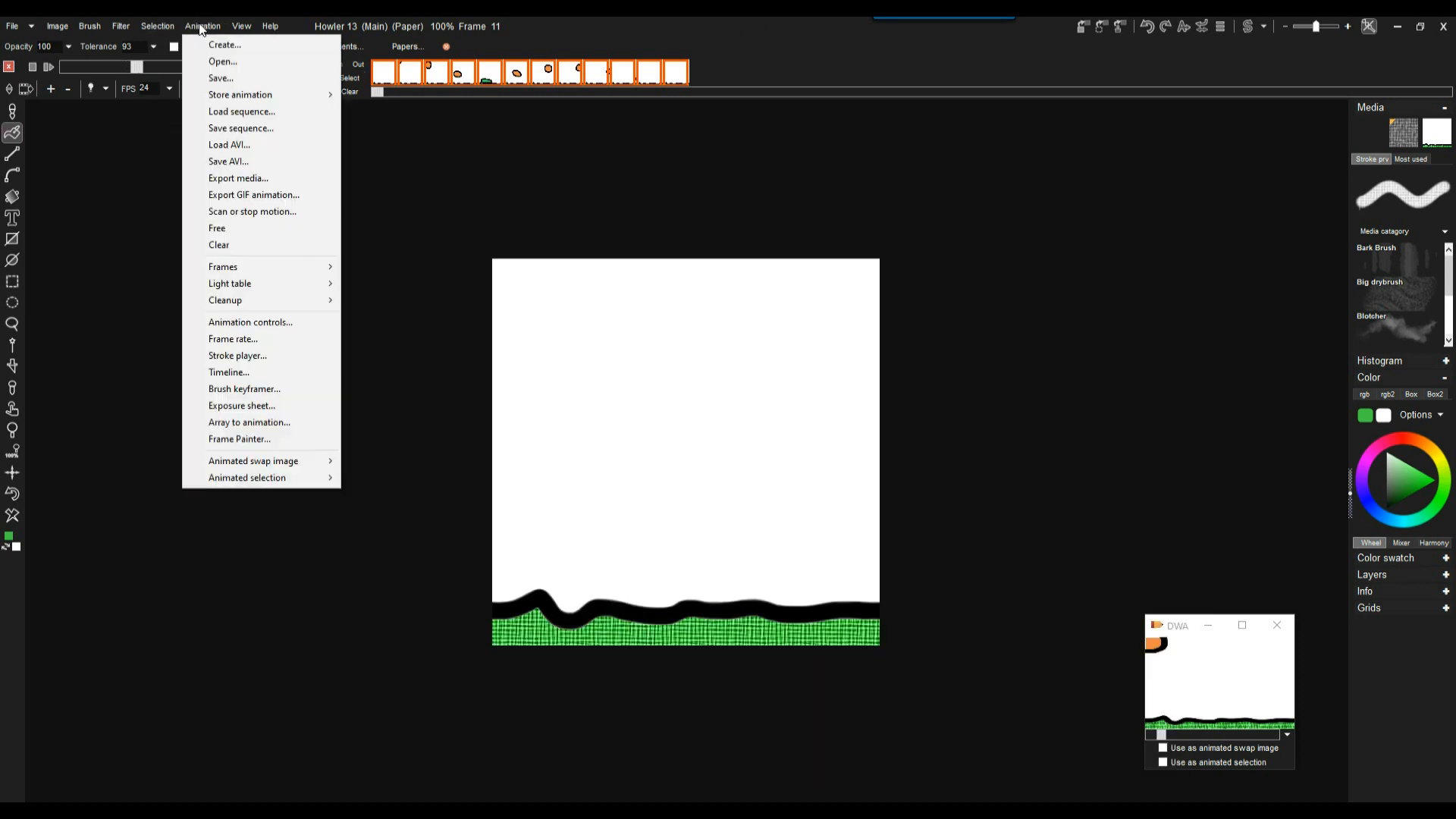
left_click(259, 128)
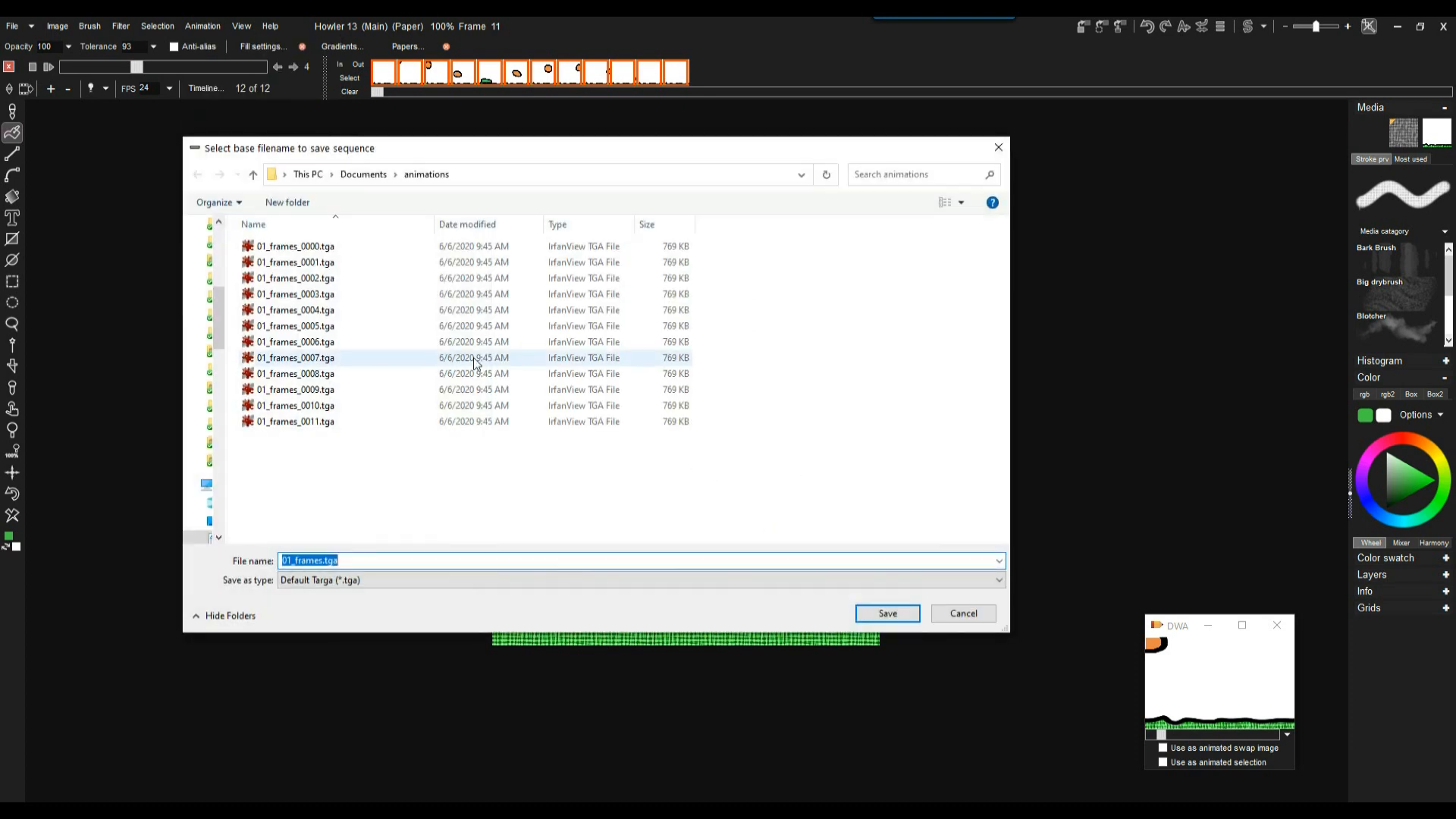
left_click(334, 580)
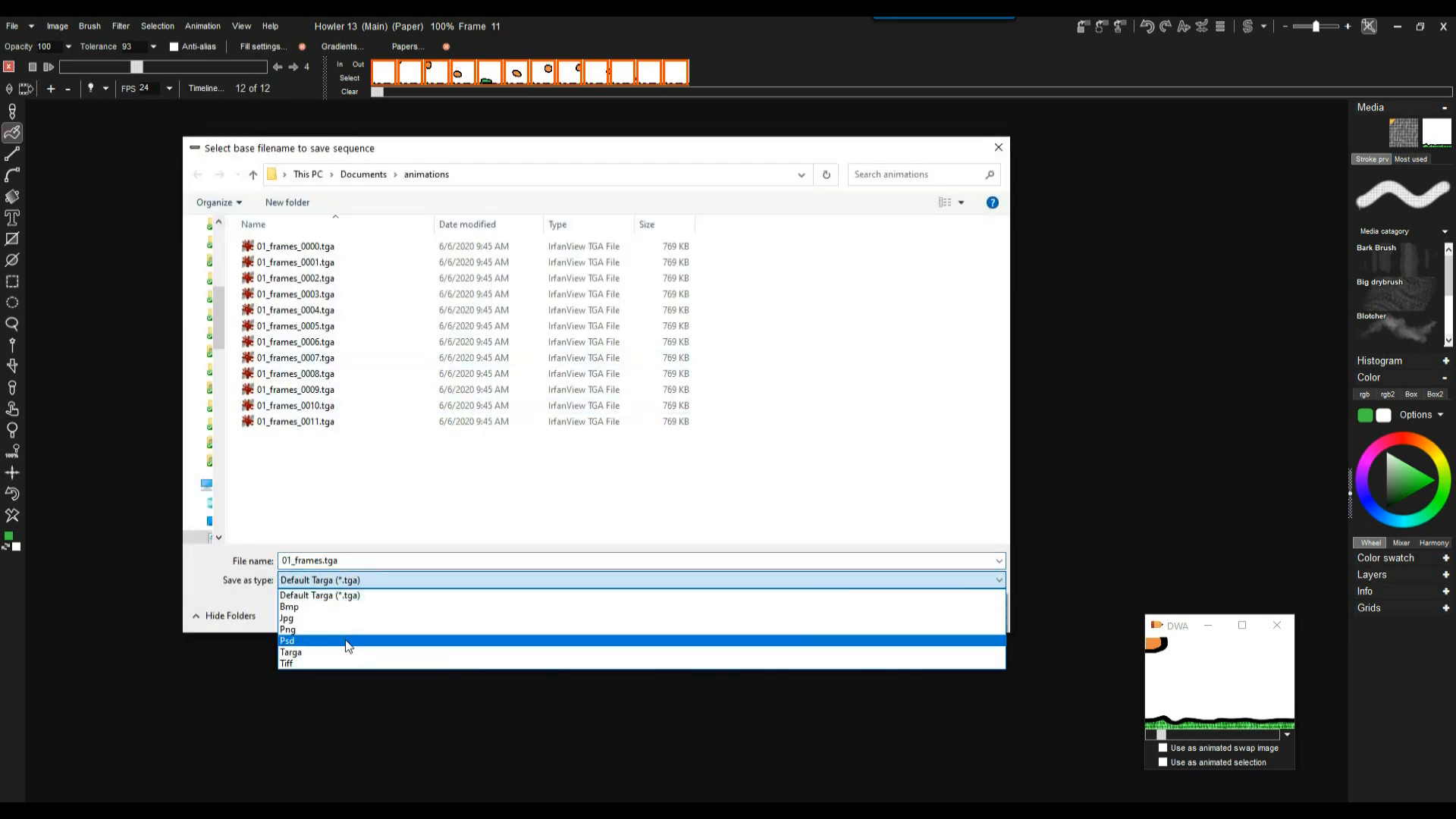
left_click(306, 617)
left_click(320, 559)
left_click(354, 559)
key("BackSpace")
key("BackSpace")
key("BackSpace")
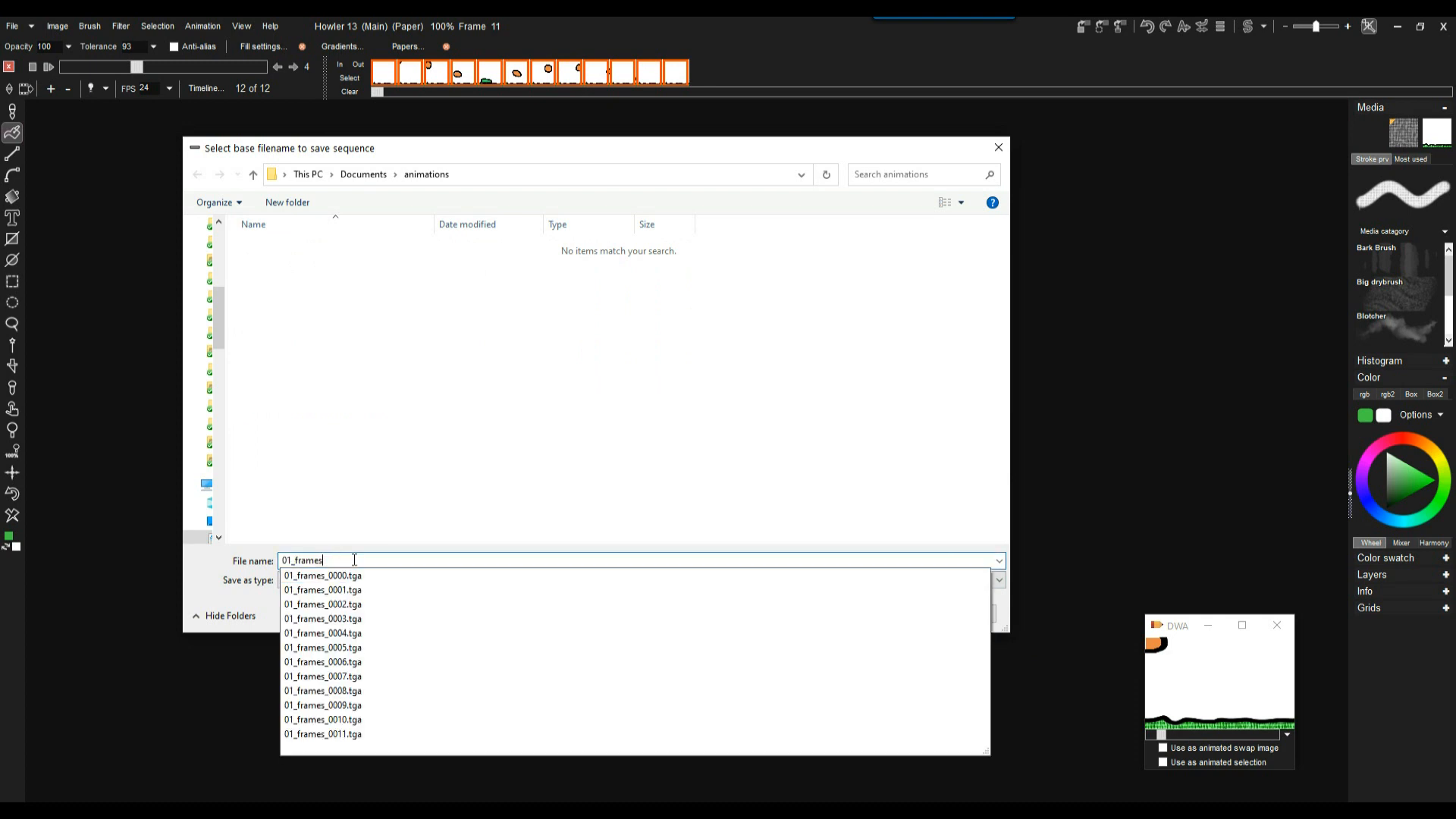
left_click(912, 480)
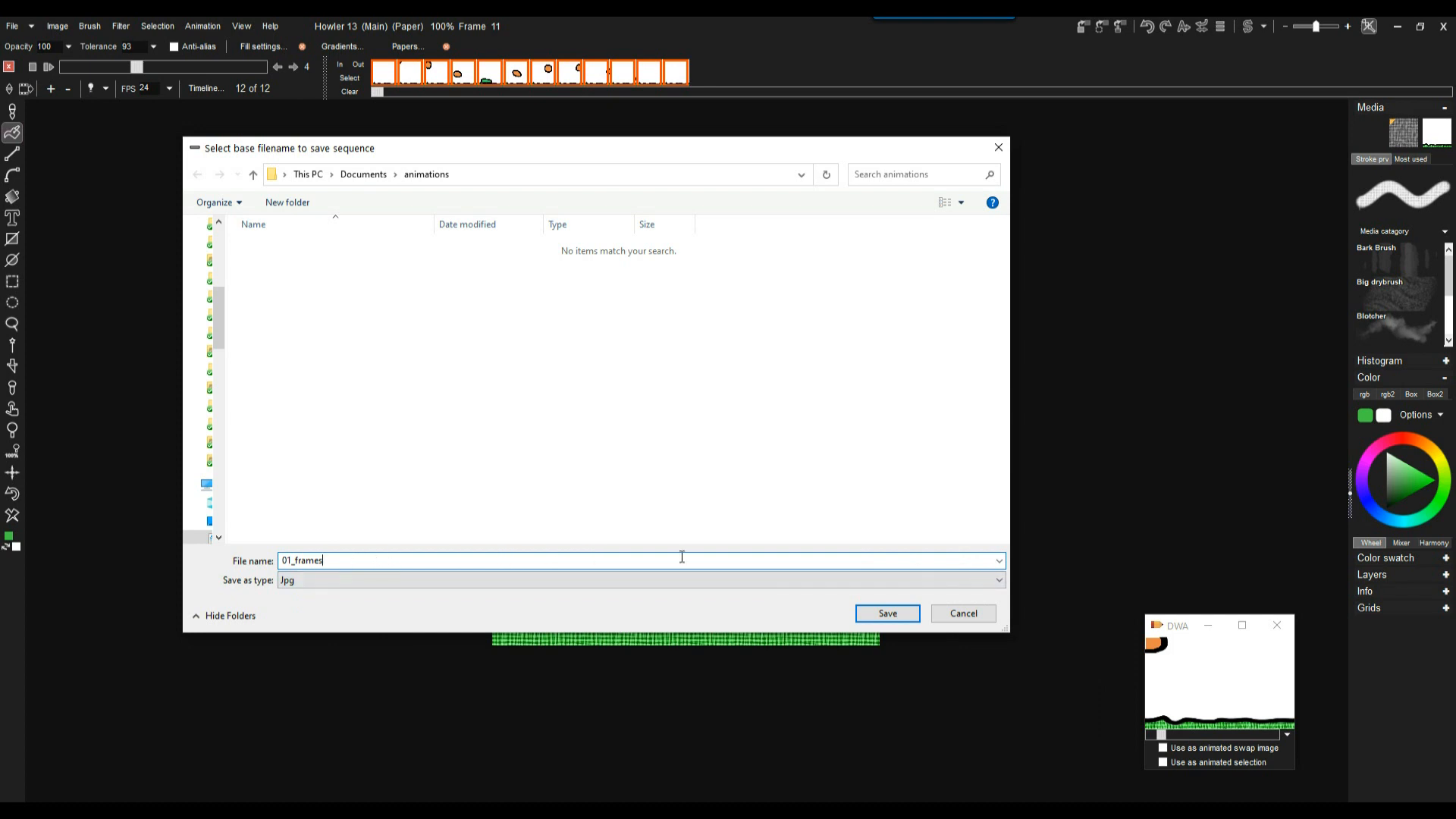
left_click(893, 612)
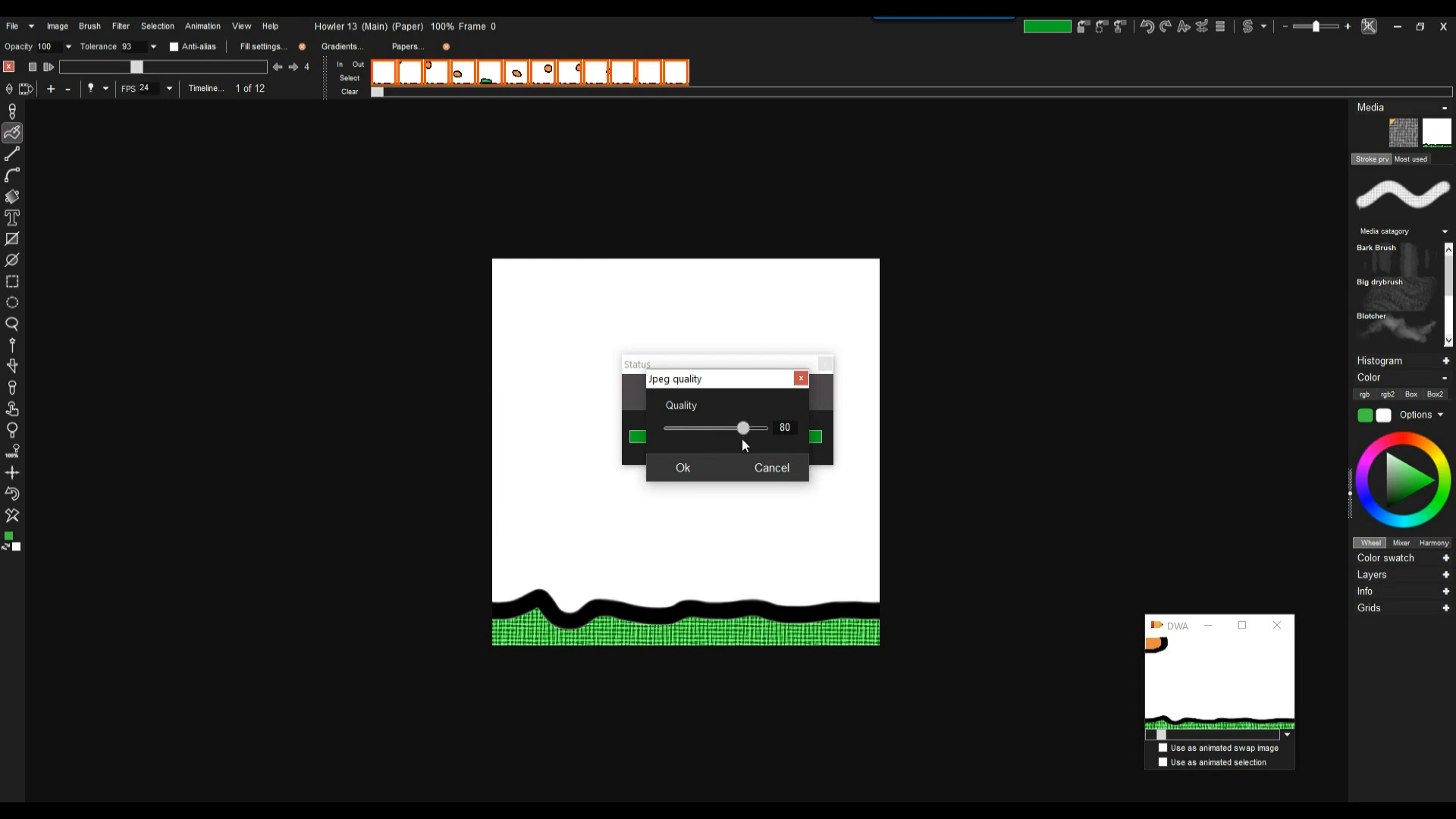
Lower the JPEG quality and confirm the sequence export.
left_click_drag(744, 426, 684, 433)
left_click_drag(683, 433, 681, 435)
left_click(683, 467)
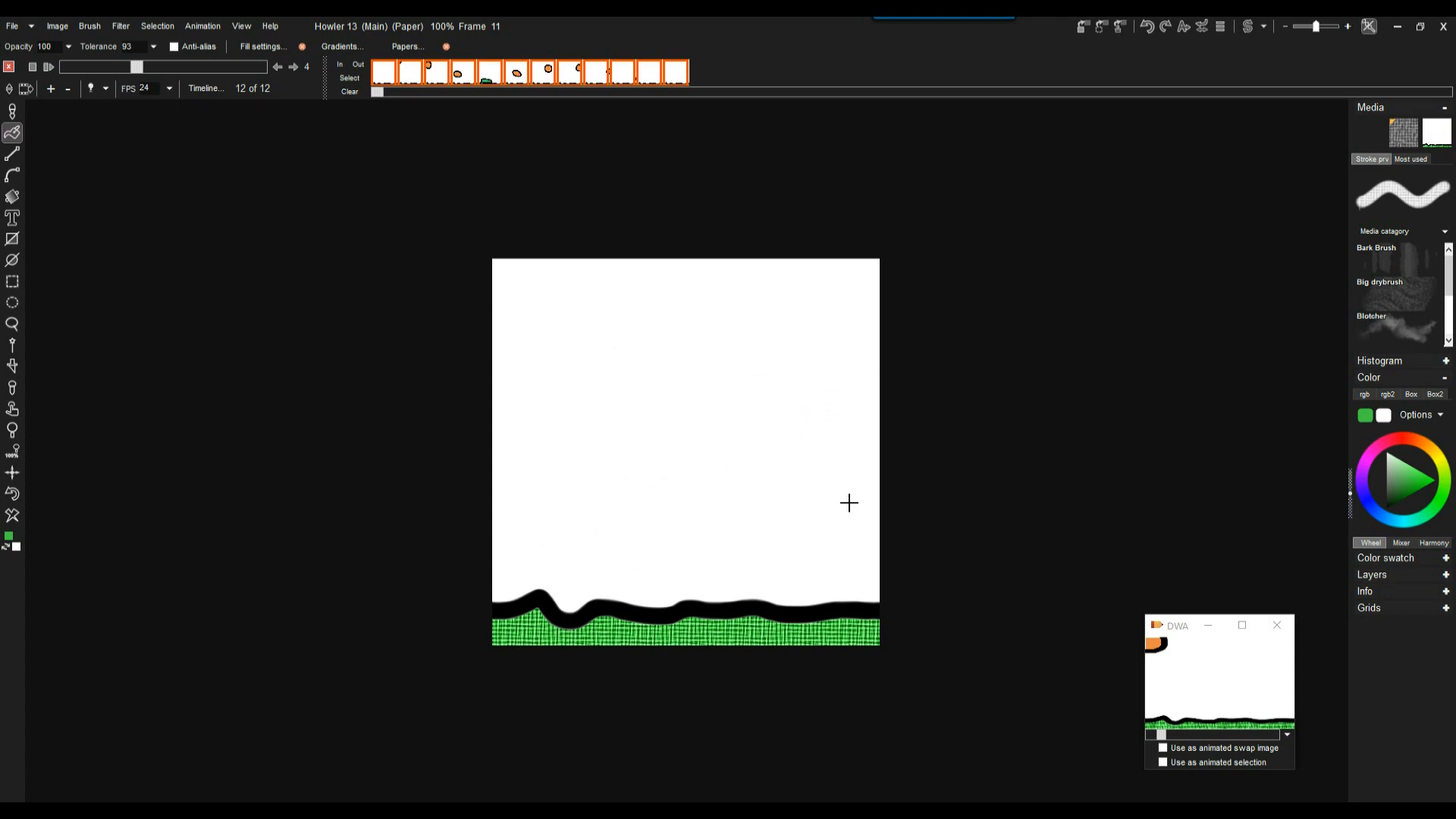
Switch to File Explorer, show the animations folder in details view and search it for *.jpg.
key("alt+Tab")
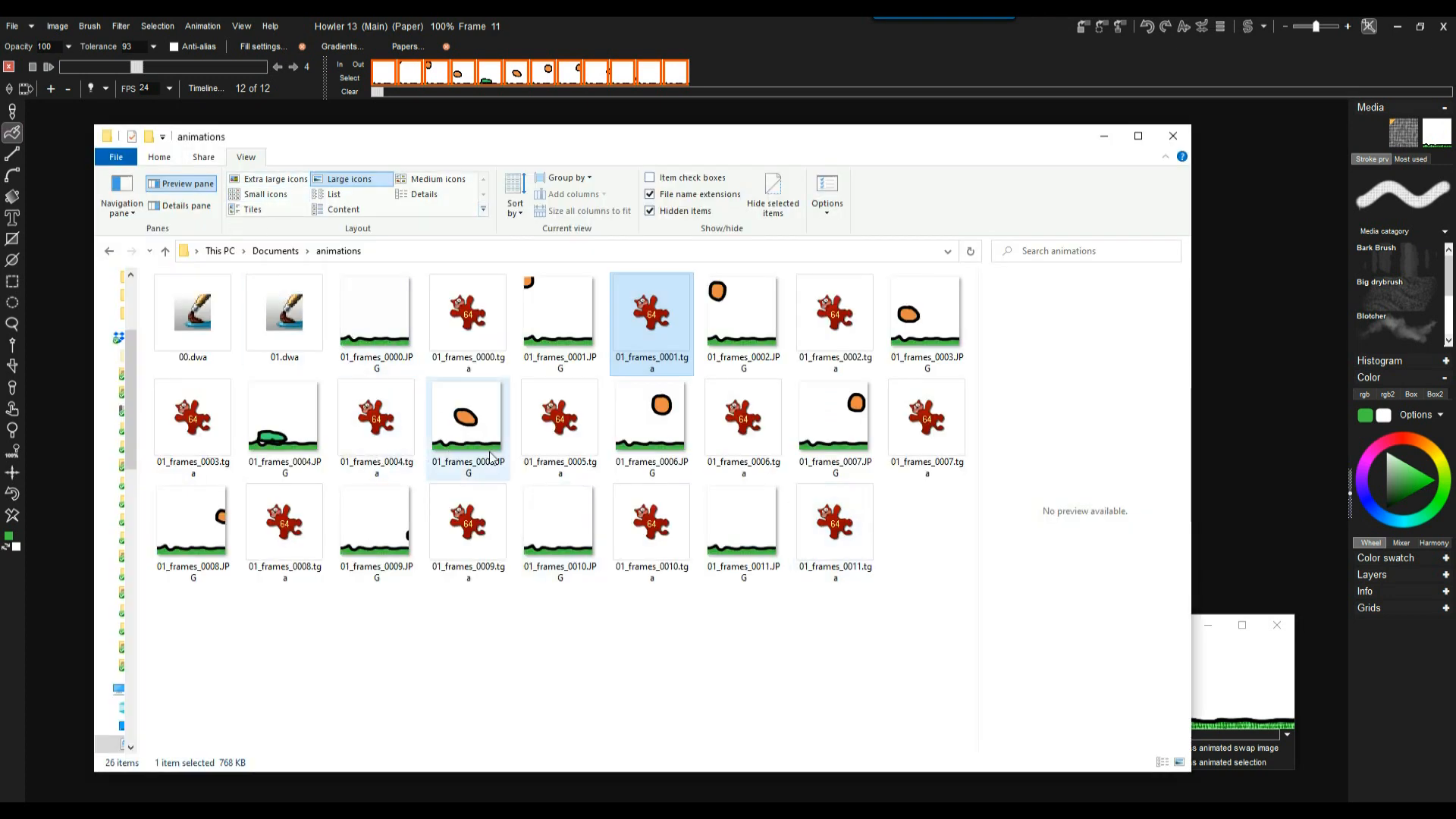
scroll(580, 472, "down", 1, "ctrl")
scroll(536, 459, "down", 5, "ctrl")
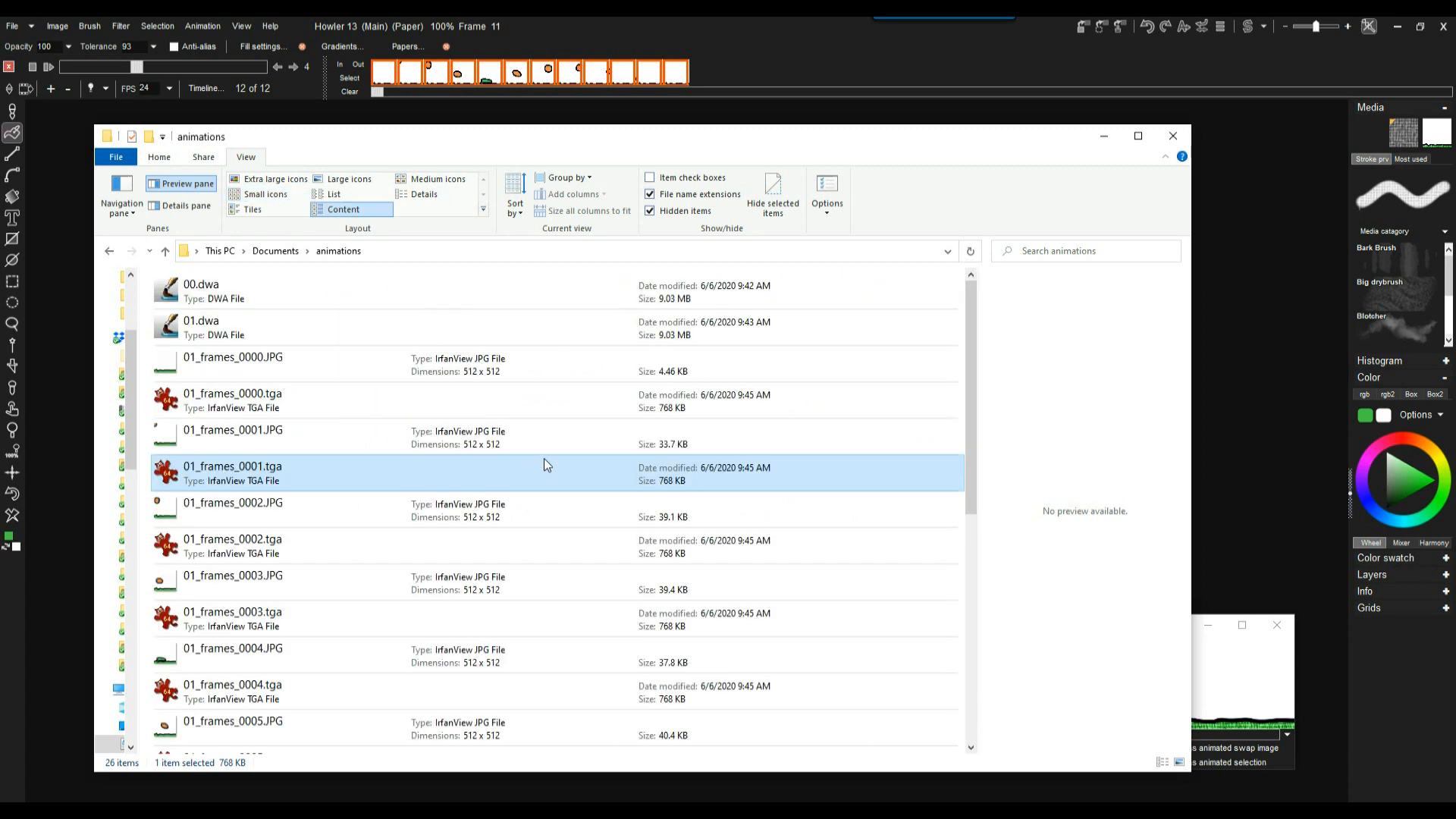
scroll(543, 458, "up", 2, "ctrl")
left_click(1067, 251)
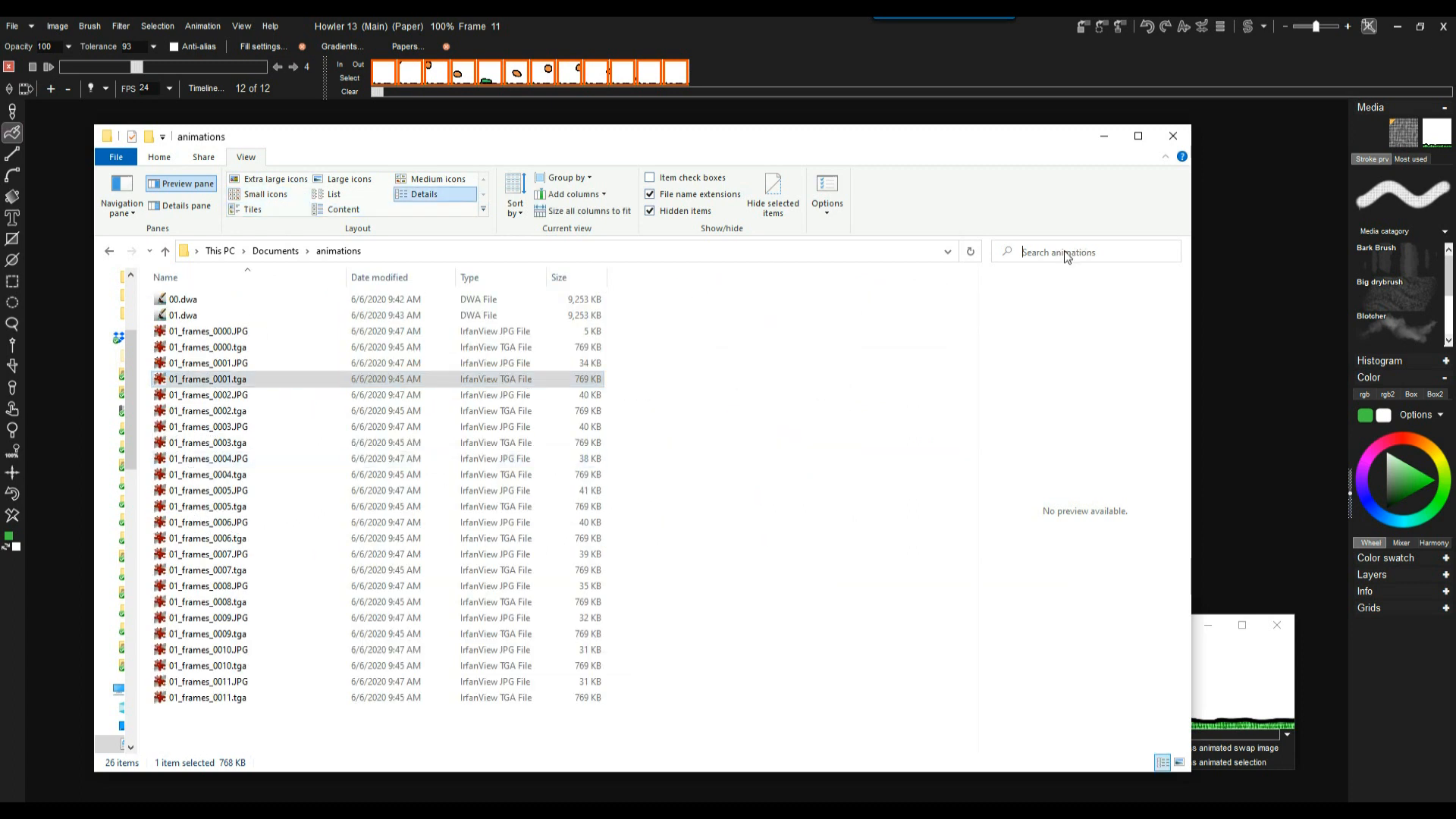
type("*.")
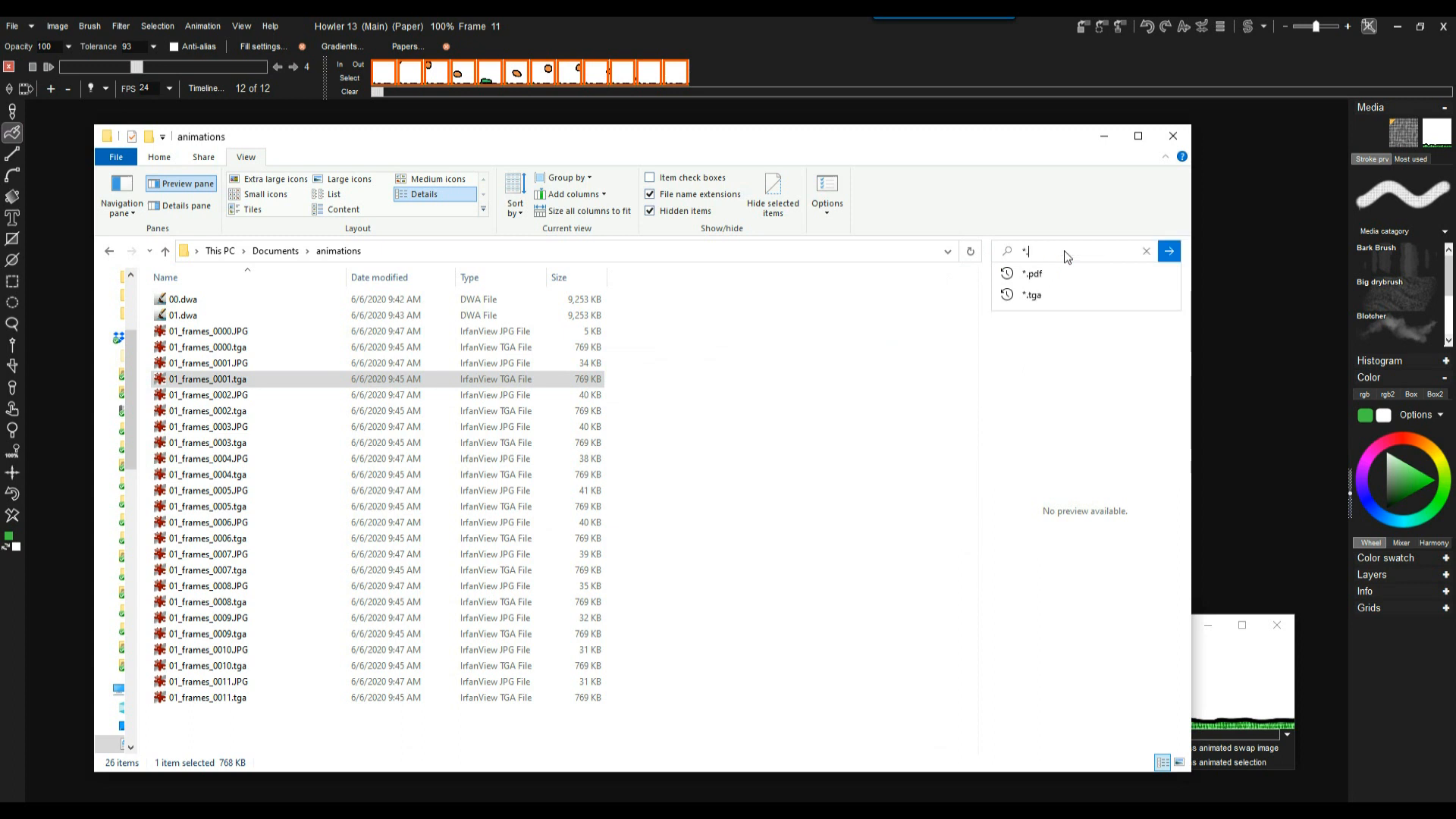
type("jpg")
key("Return")
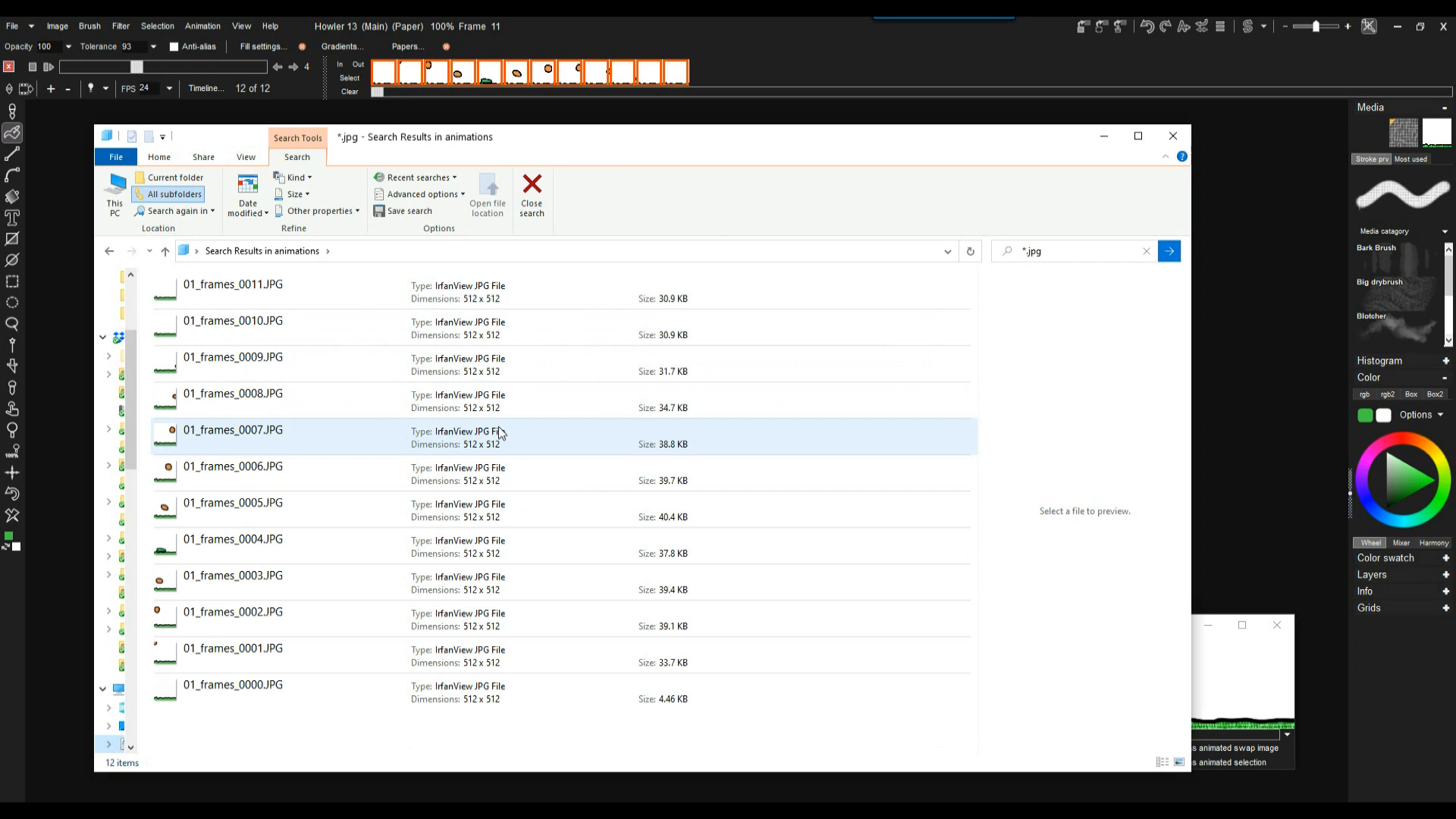
Widen the preview area and preview the exported JPG frames 0011, 0005, 0007, 0001, 0002, 0004 and 0003.
left_click(162, 293)
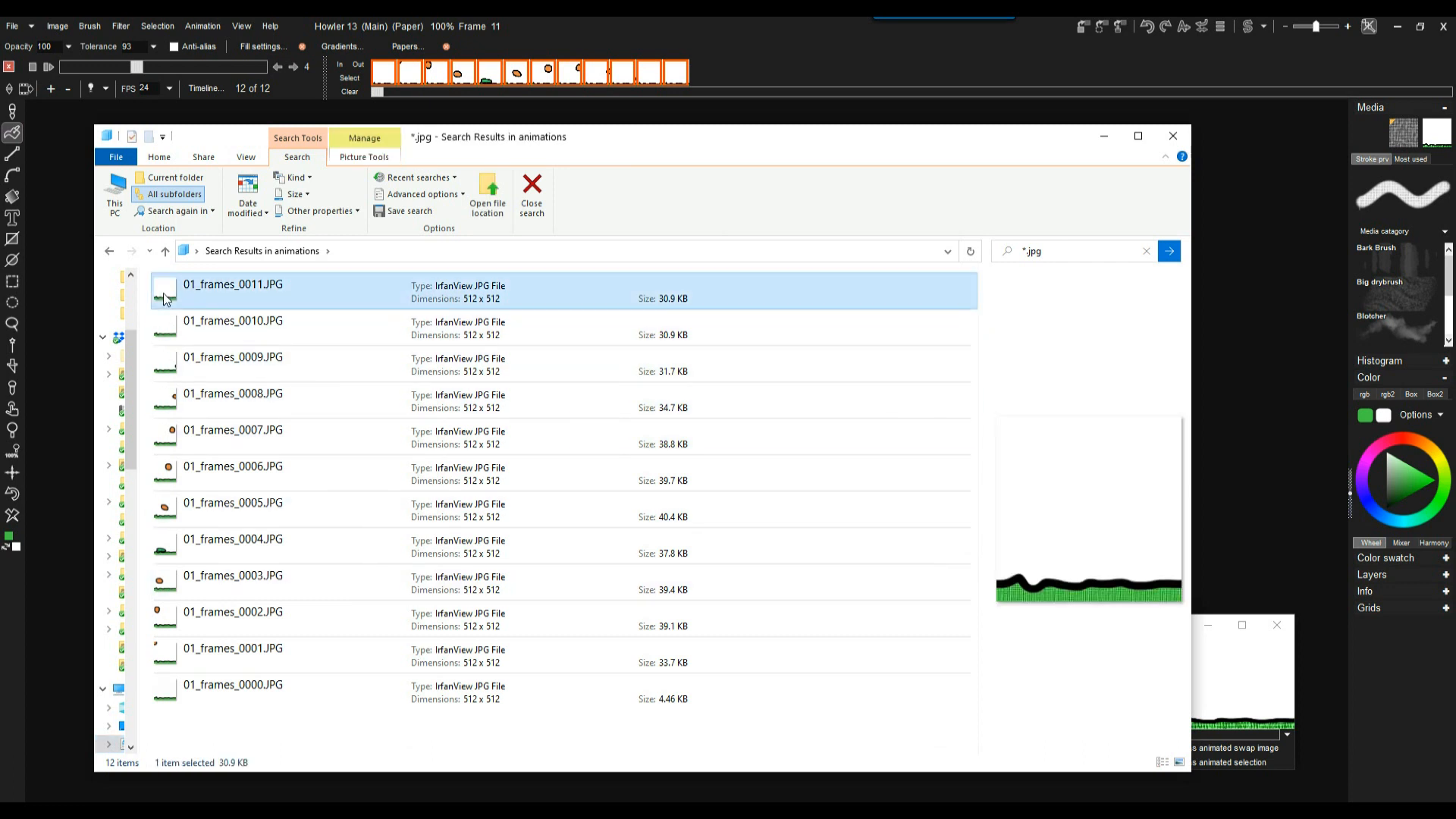
left_click_drag(977, 392, 565, 392)
left_click(166, 508)
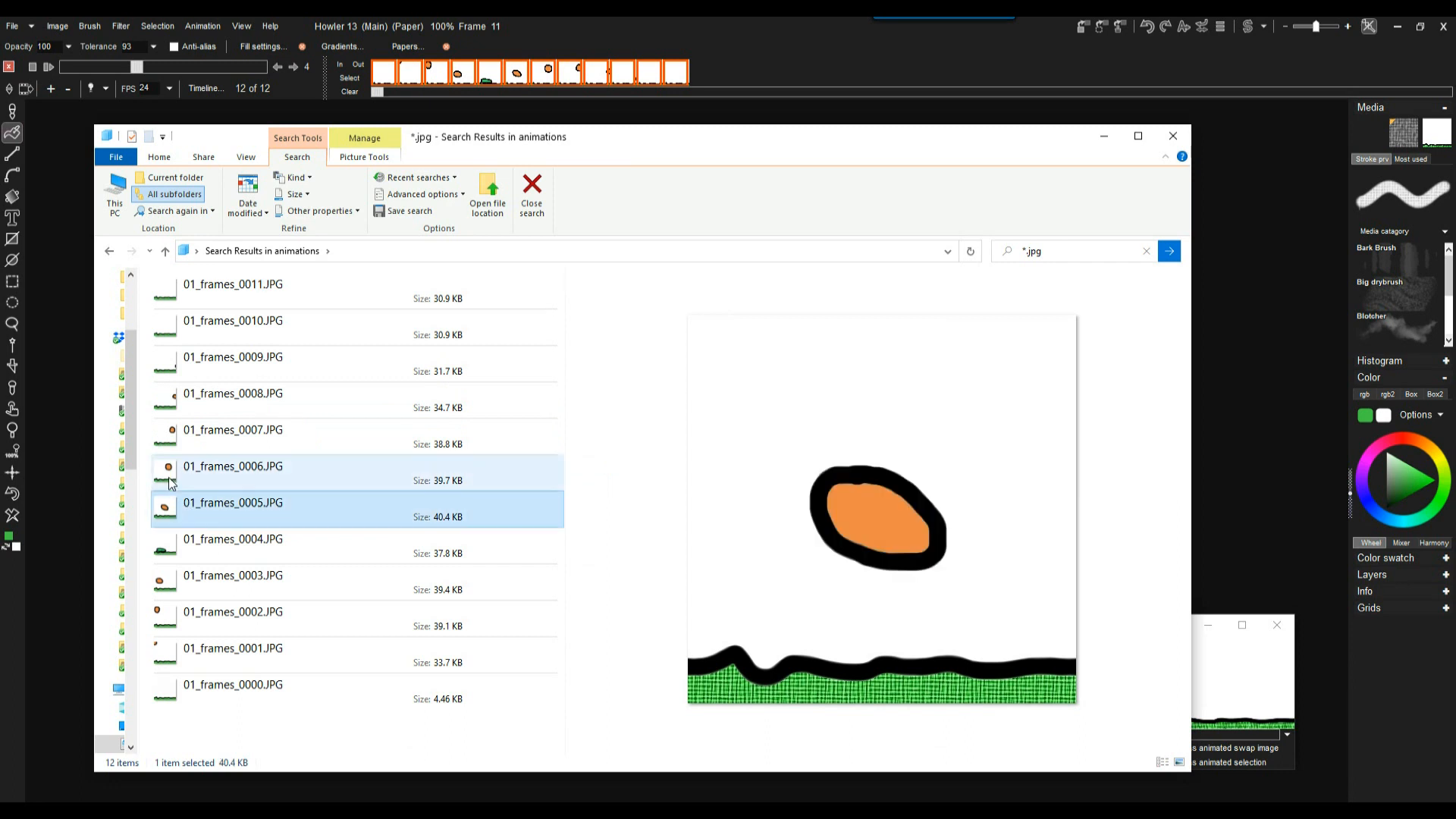
left_click(167, 446)
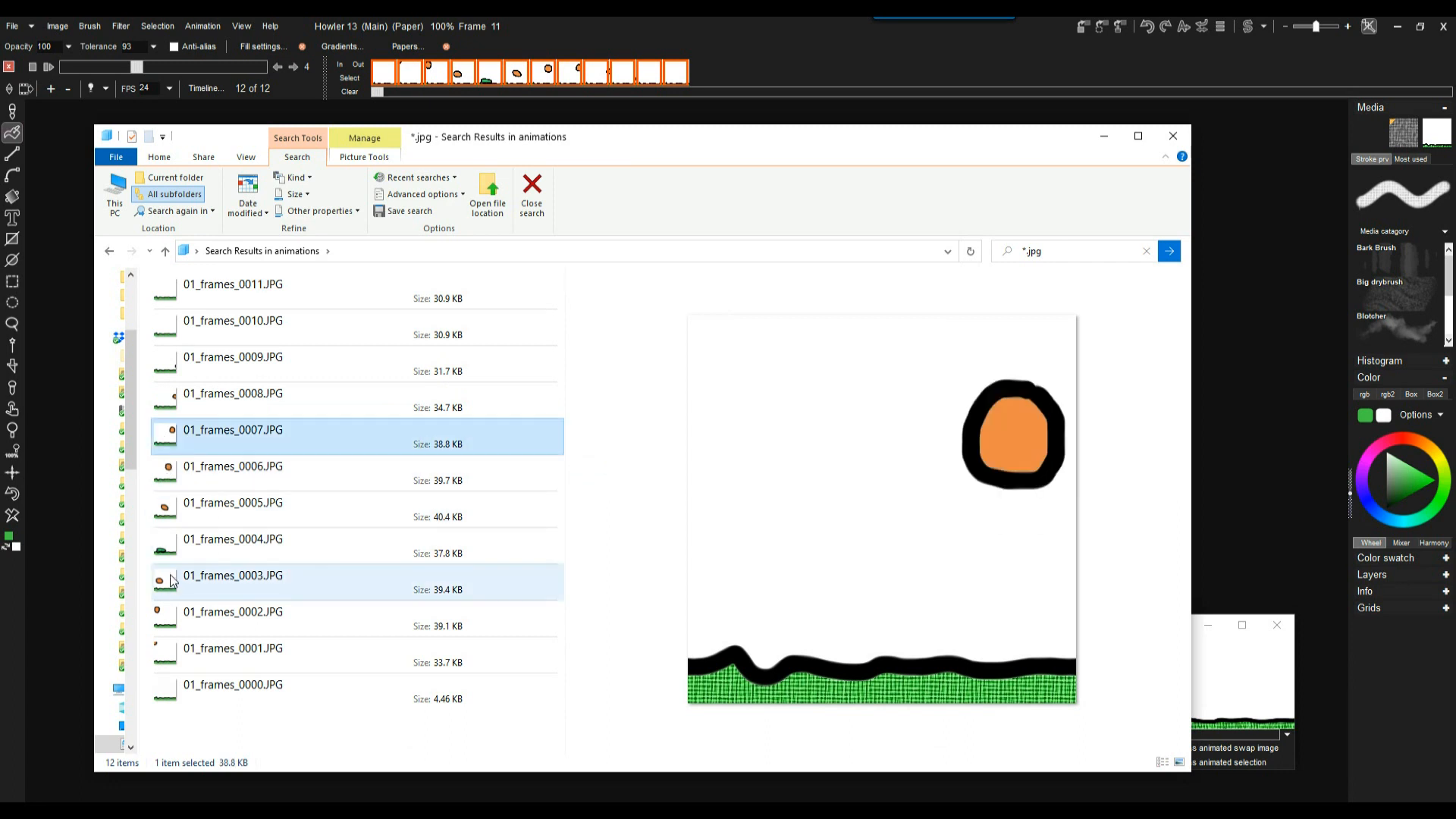
left_click(165, 643)
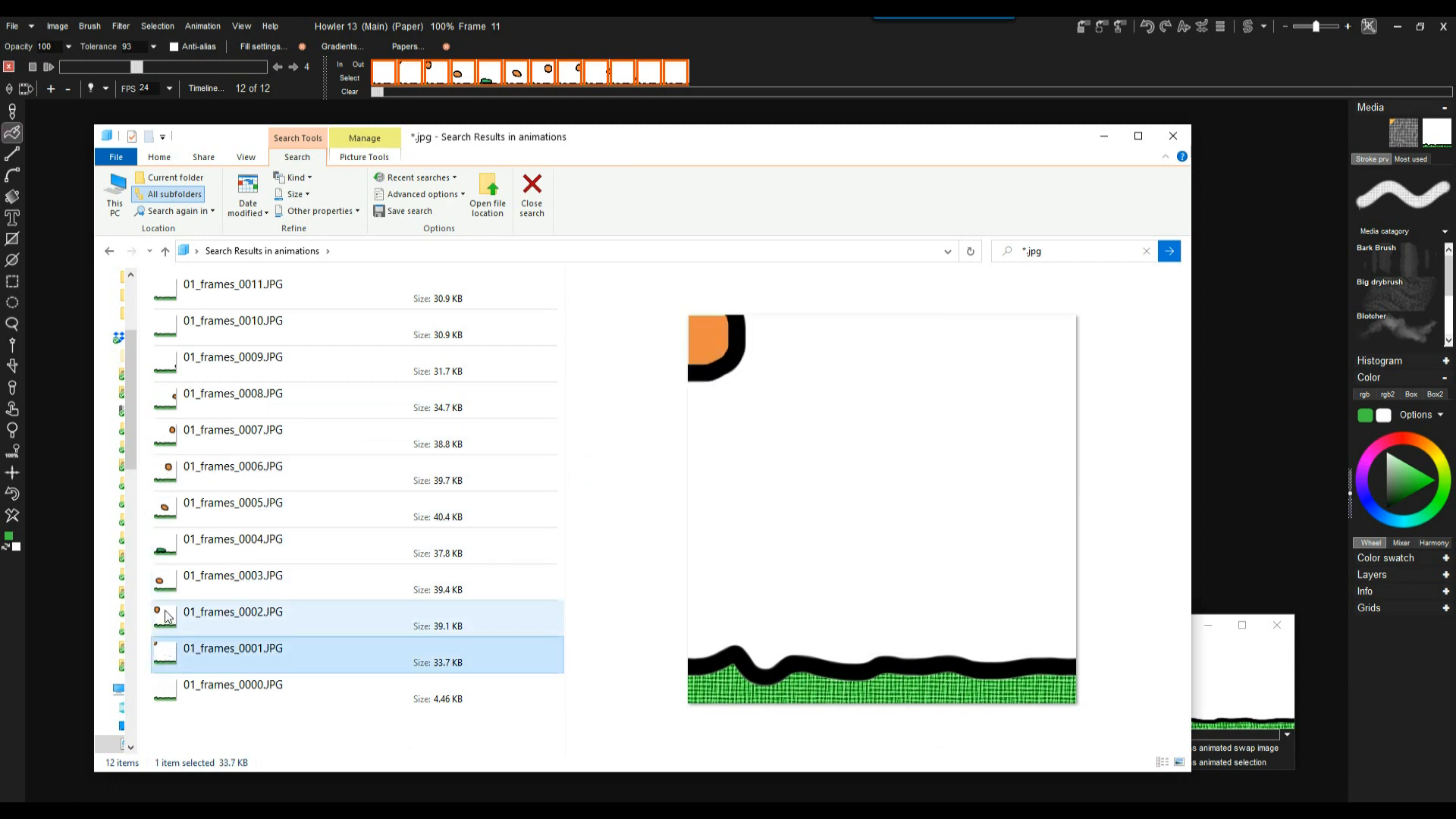
left_click(167, 615)
left_click(166, 549)
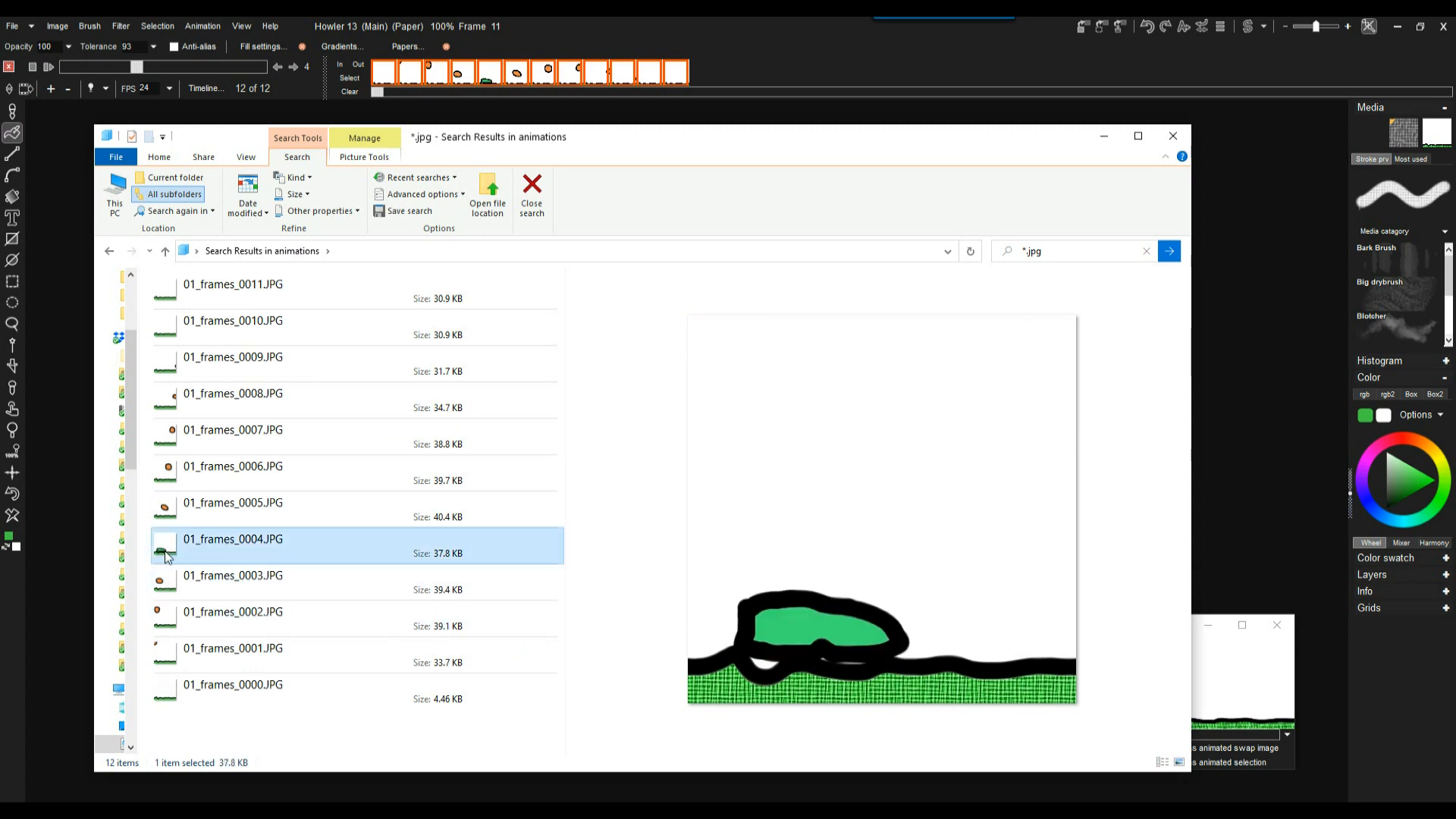
left_click(169, 588)
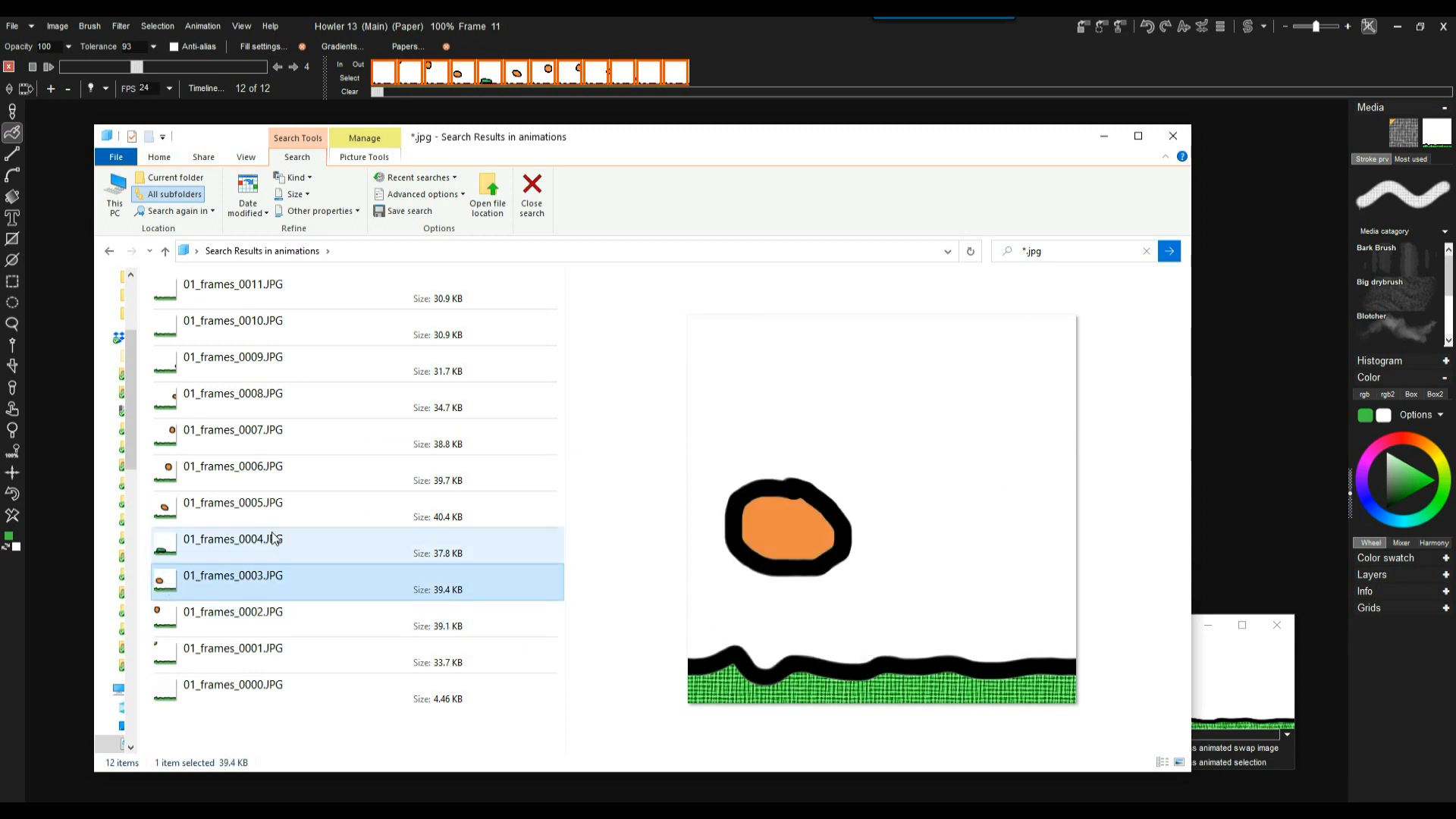
Step back and forth through the exported JPG frame previews starting from 01_frames_0011.JPG, and switch back to Howler.
left_click(269, 294)
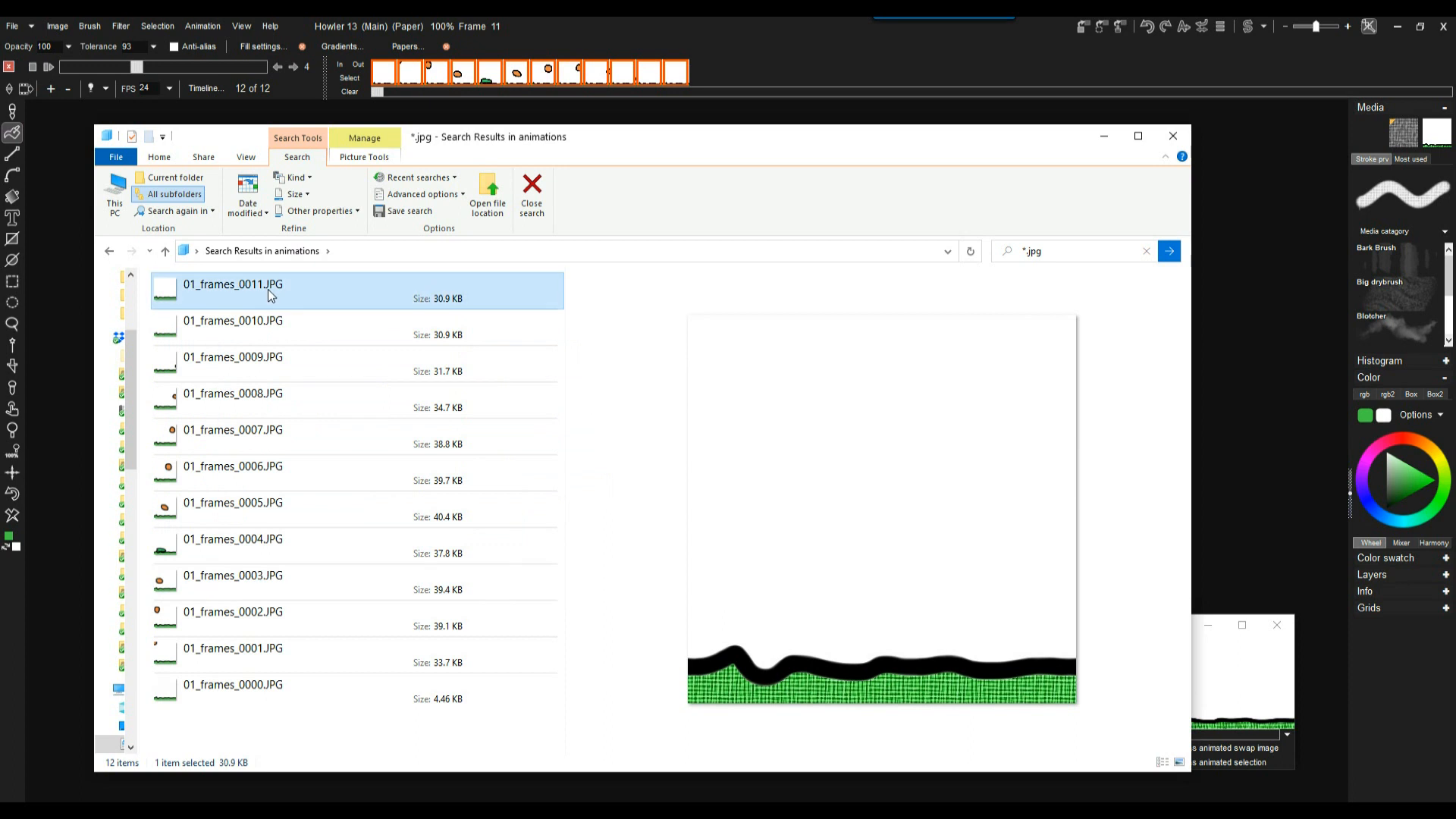
key("Down")
key("Down")
key("Down")
key("Down")
key("Down")
key("Down")
key("Down")
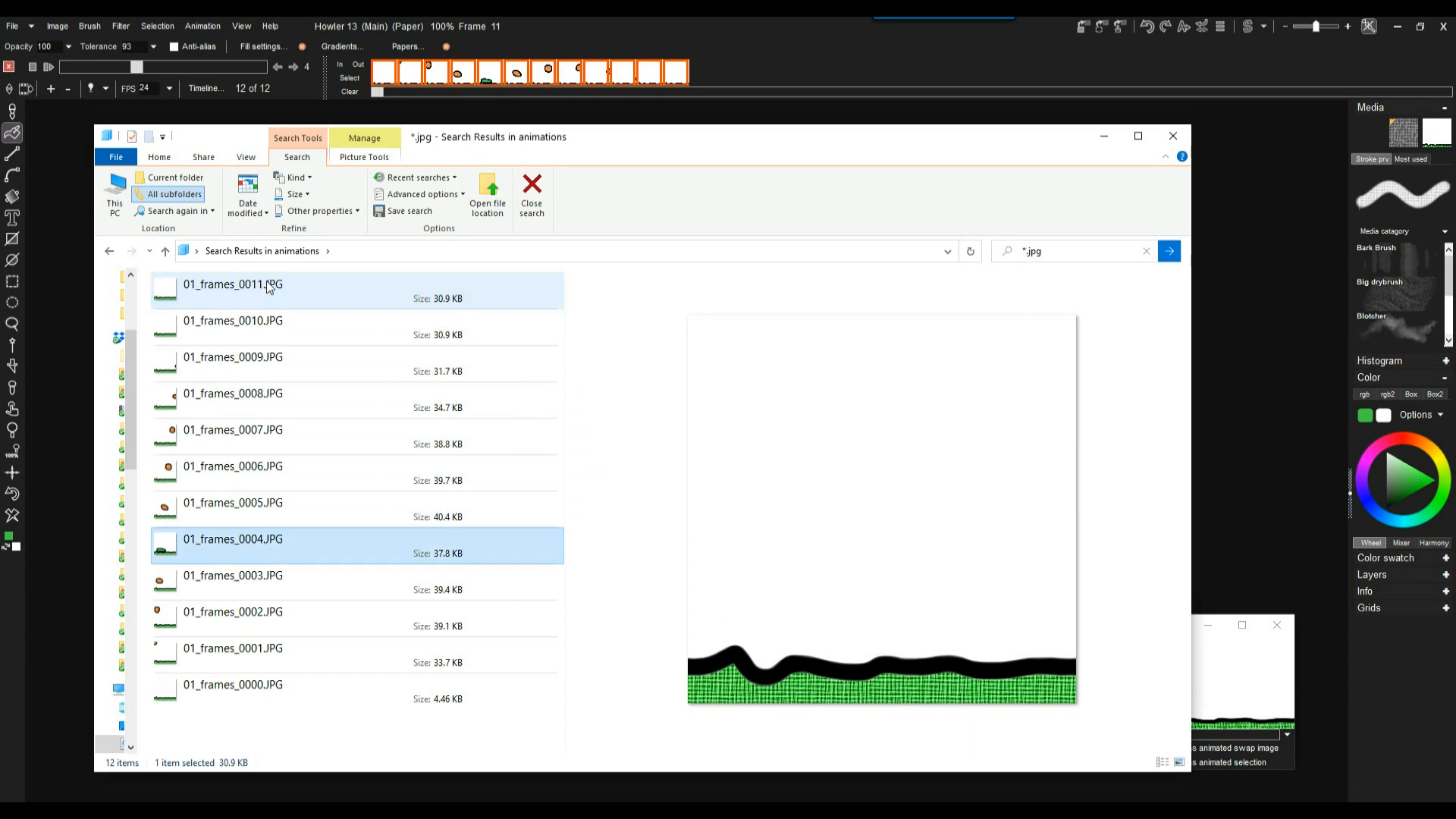
key("Up")
key("Up")
key("Up")
key("Up")
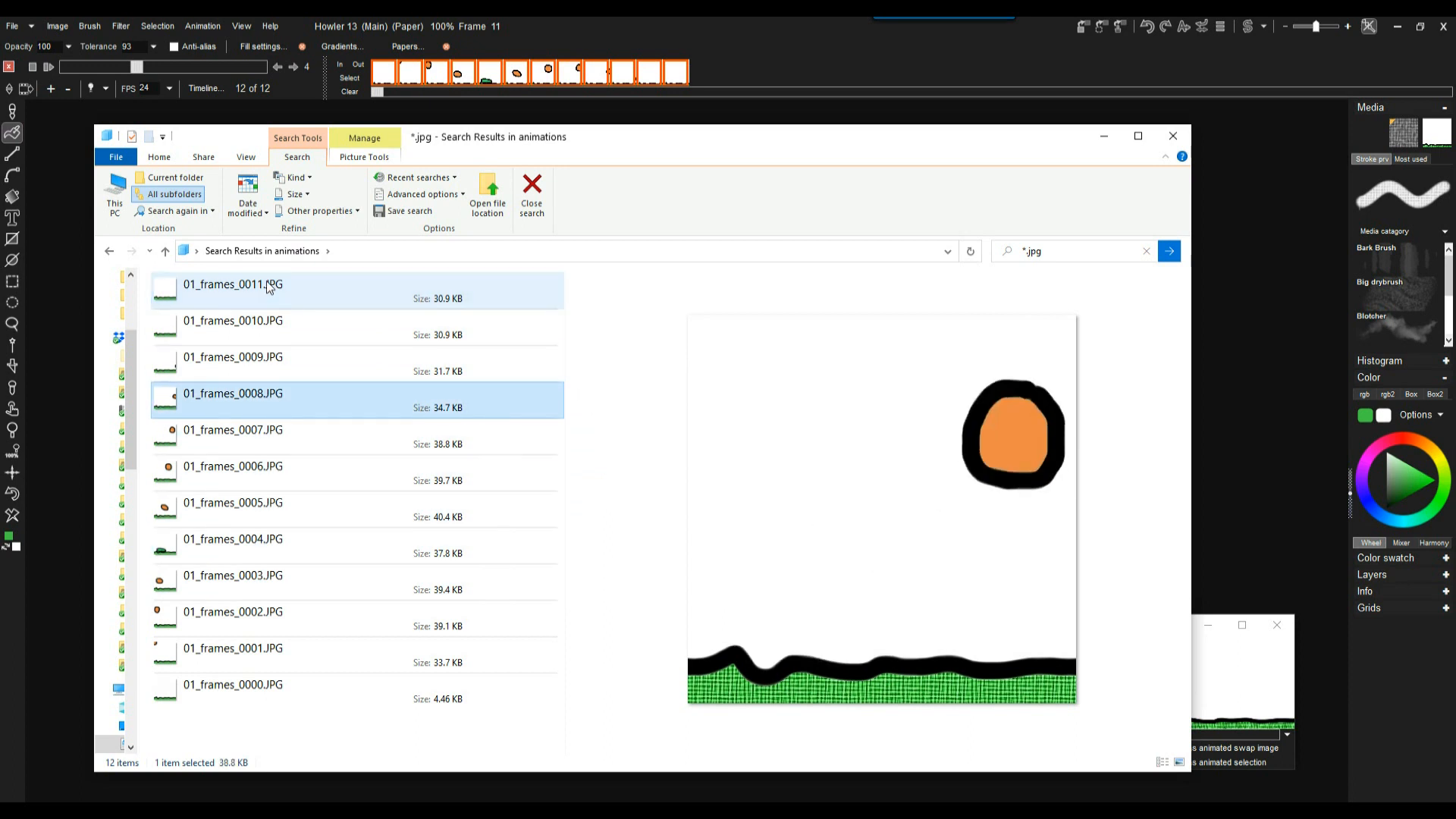
key("Up")
key("Up")
key("Down")
key("Down")
key("Down")
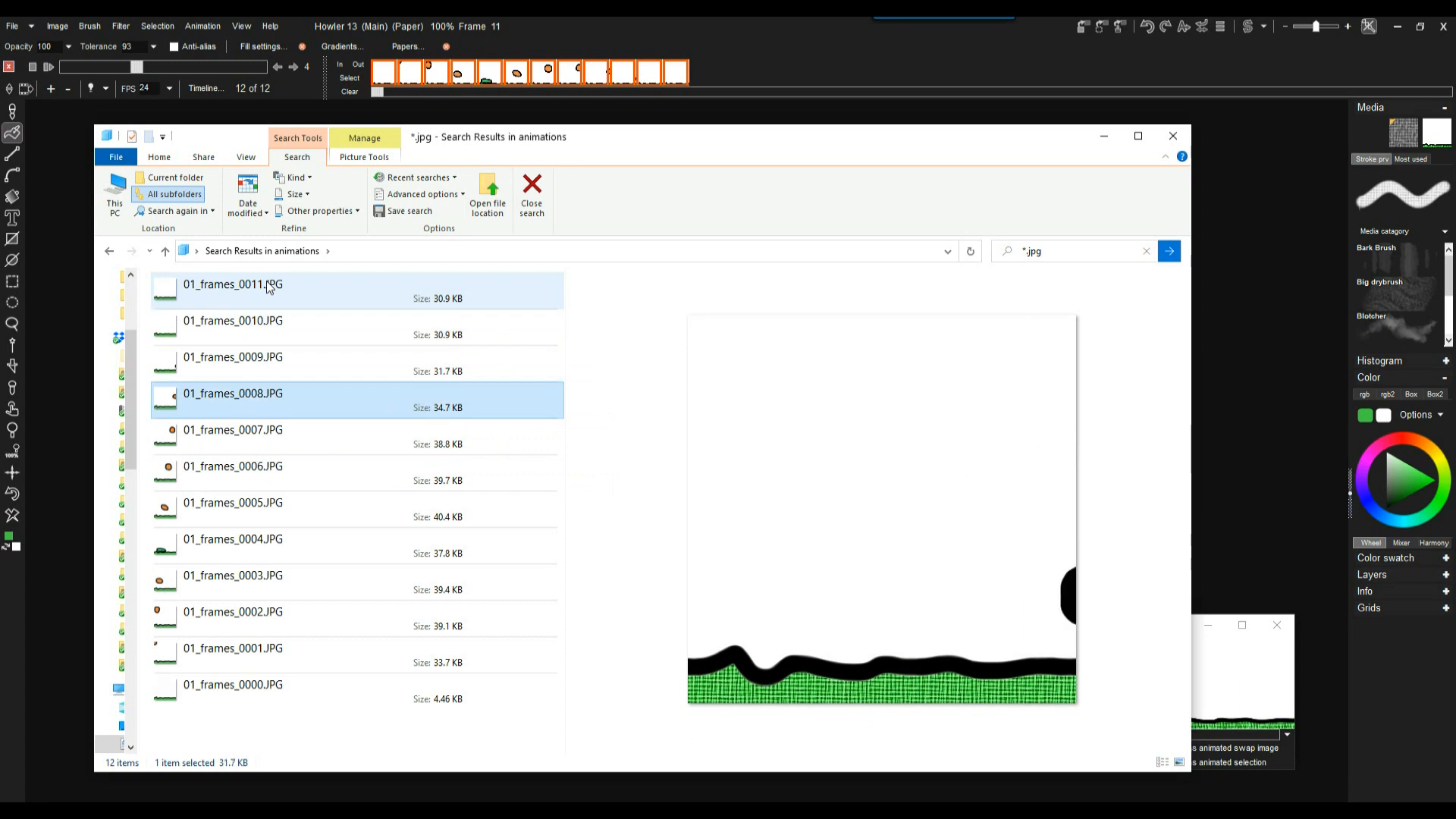
key("Down")
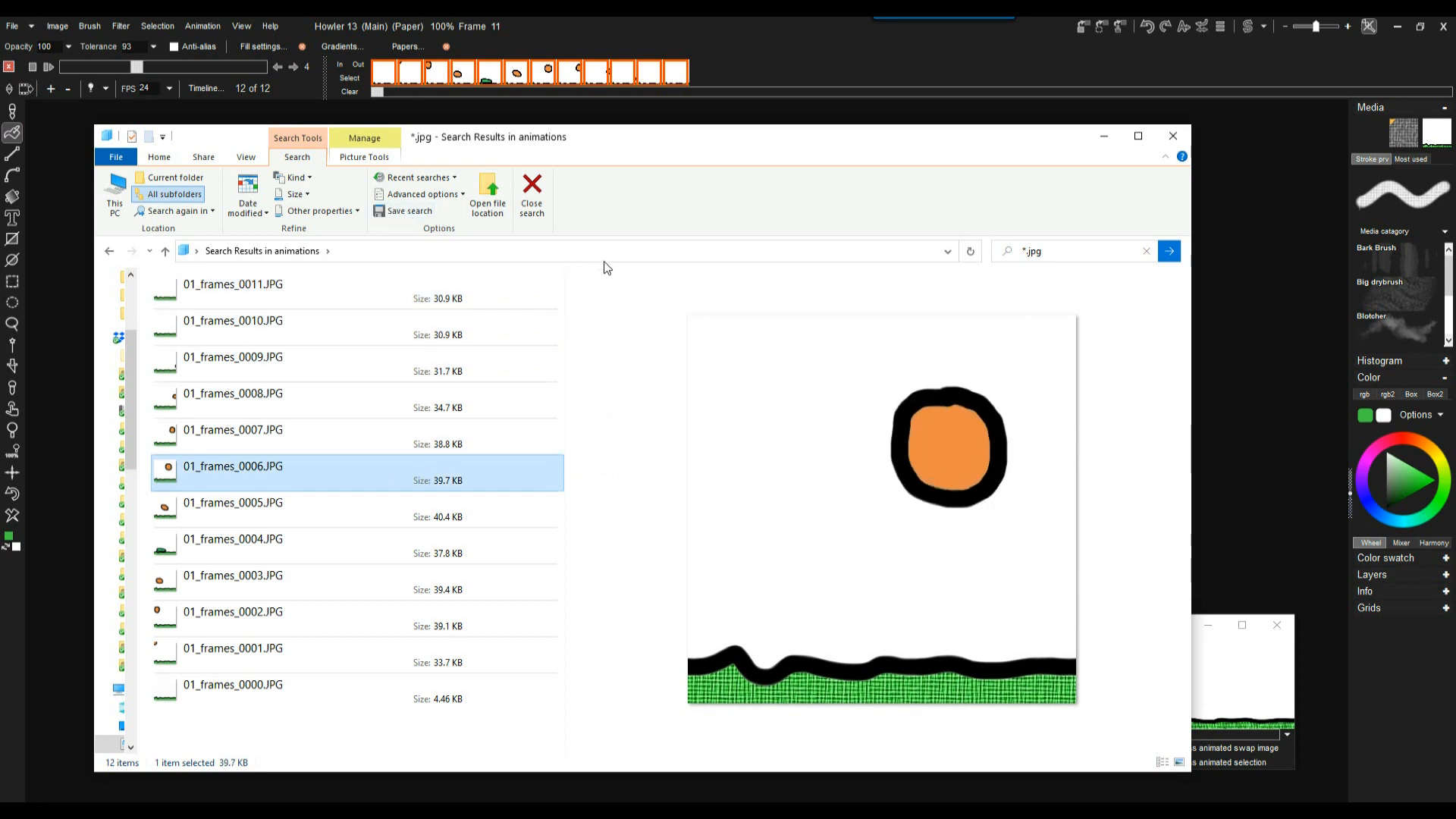
key("alt+Tab")
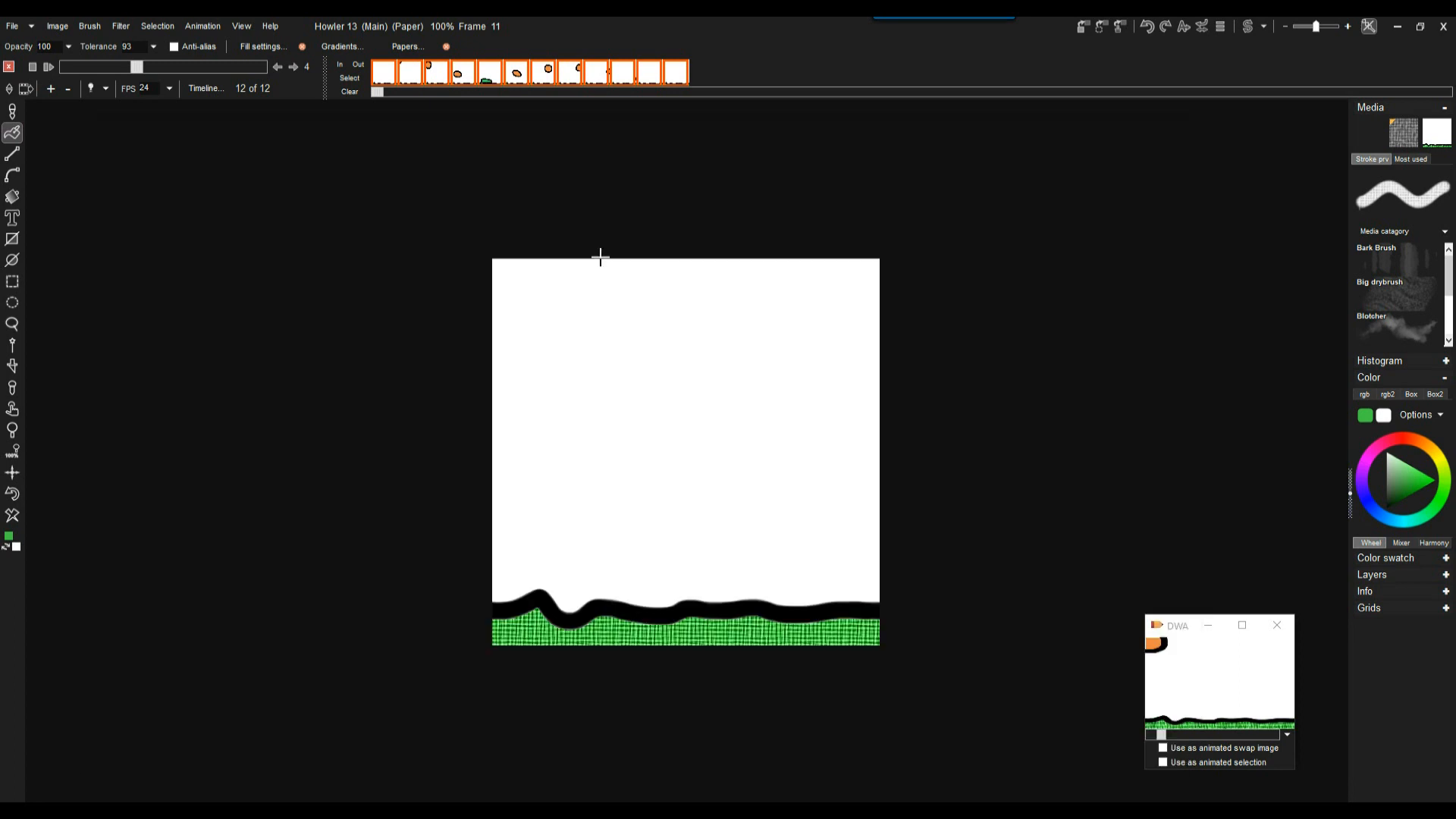
Set the frame rate to 8 FPS in the AVI save settings and close them without saving.
left_click(124, 25)
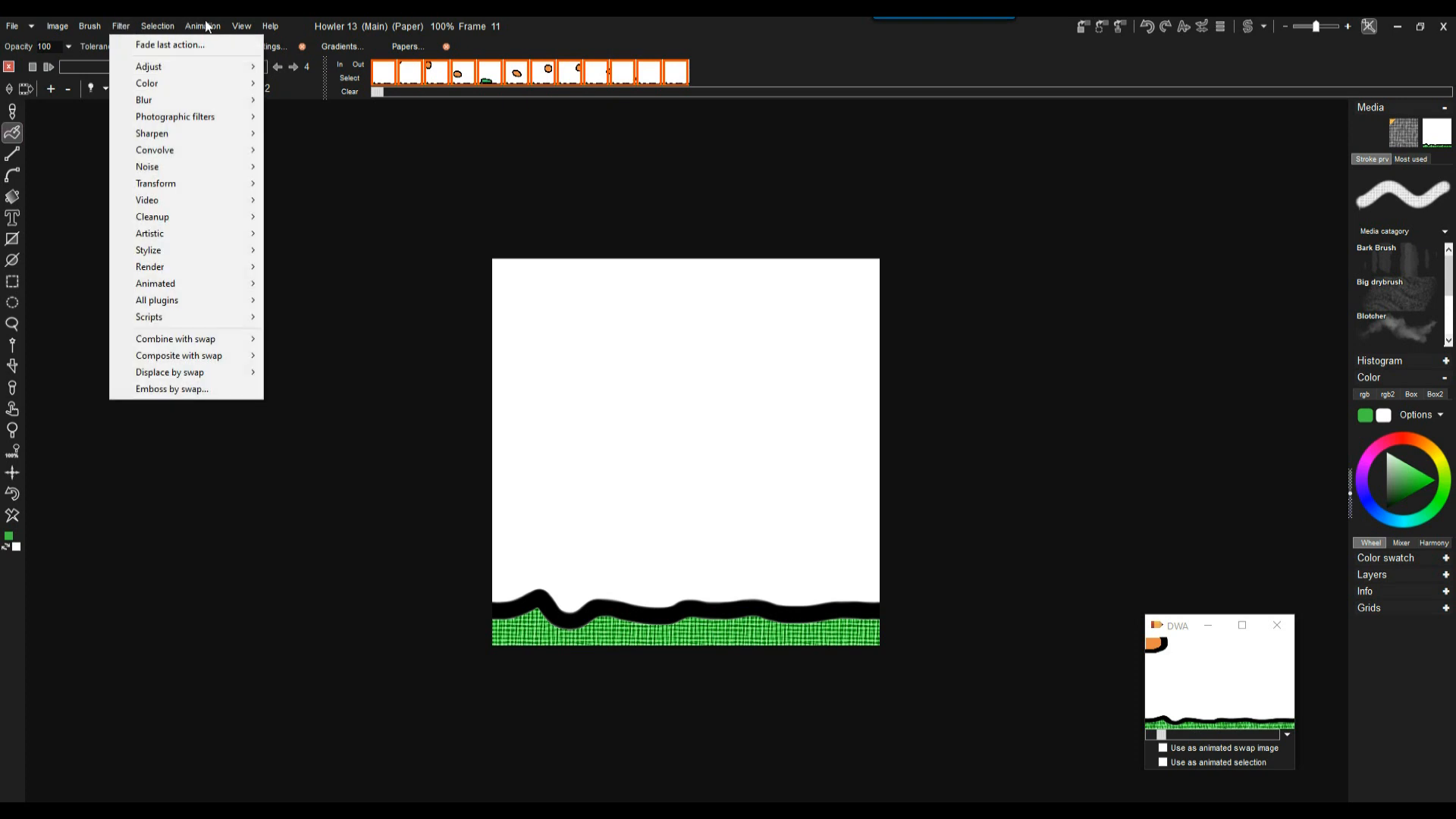
mouse_move(206, 24)
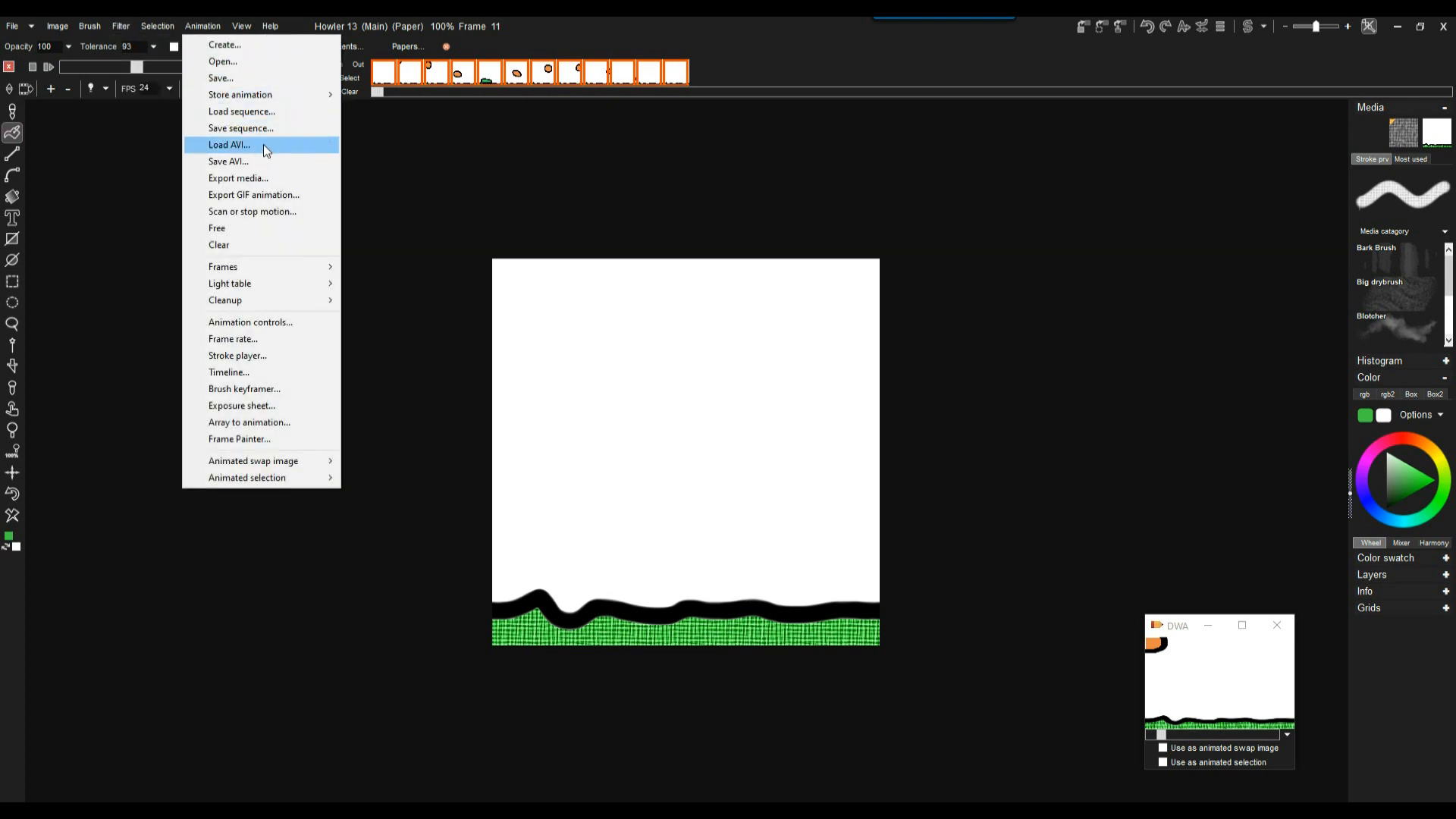
left_click(234, 161)
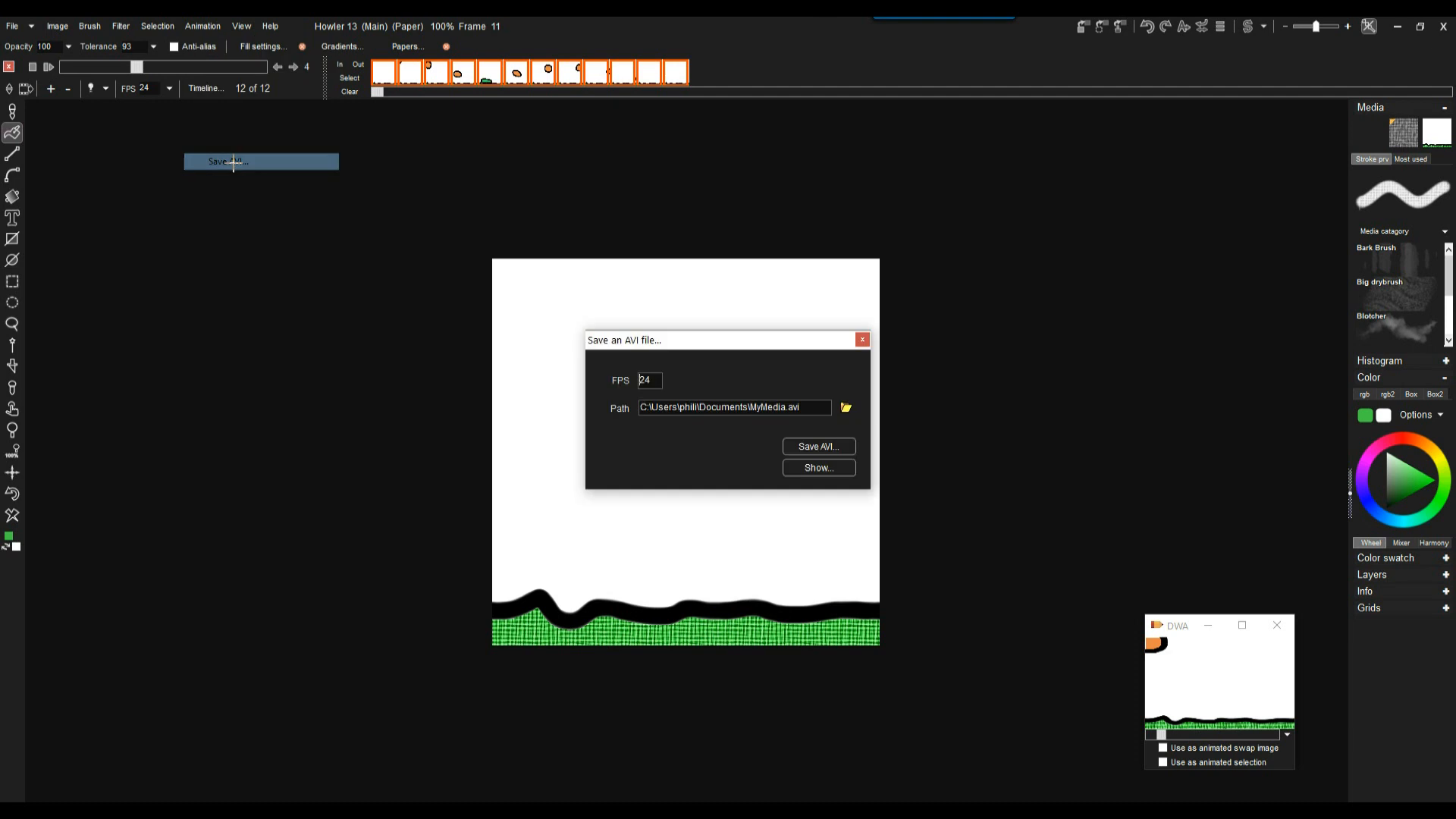
left_click_drag(683, 341, 470, 346)
left_click(443, 385)
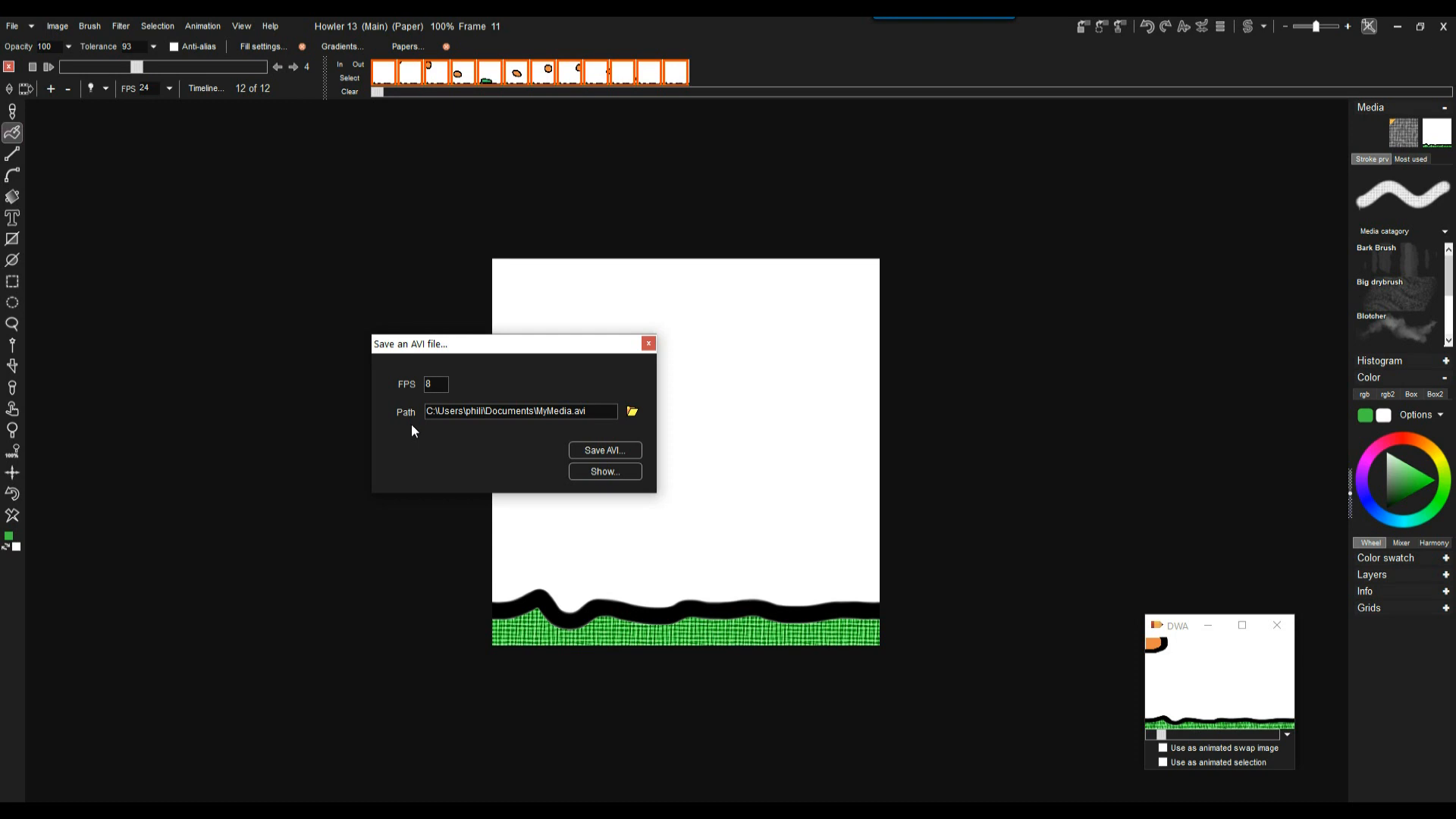
left_click(648, 344)
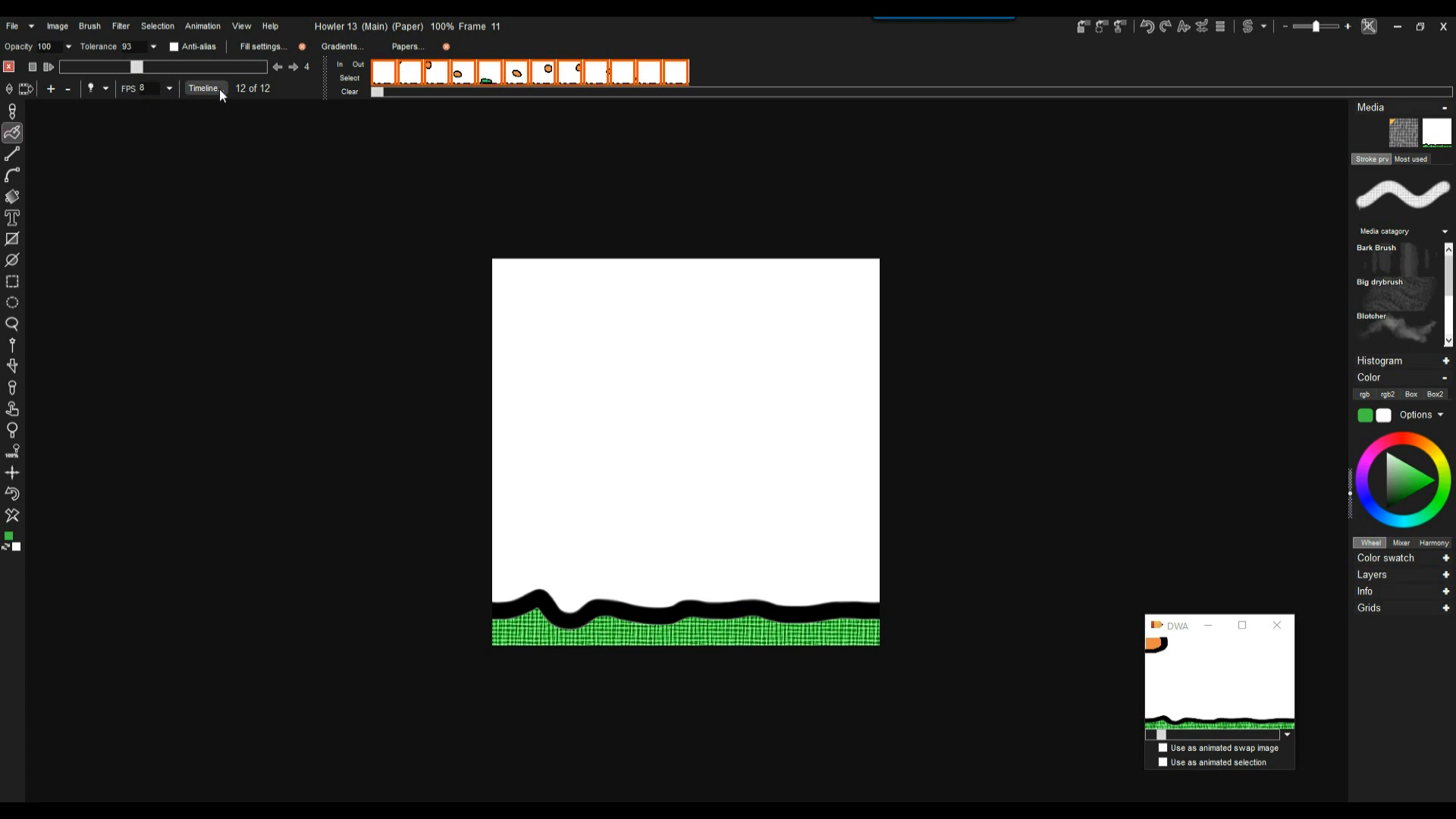
Set the animation's frame rate to 15 fps (NTSC video on twos) and play it.
left_click(170, 89)
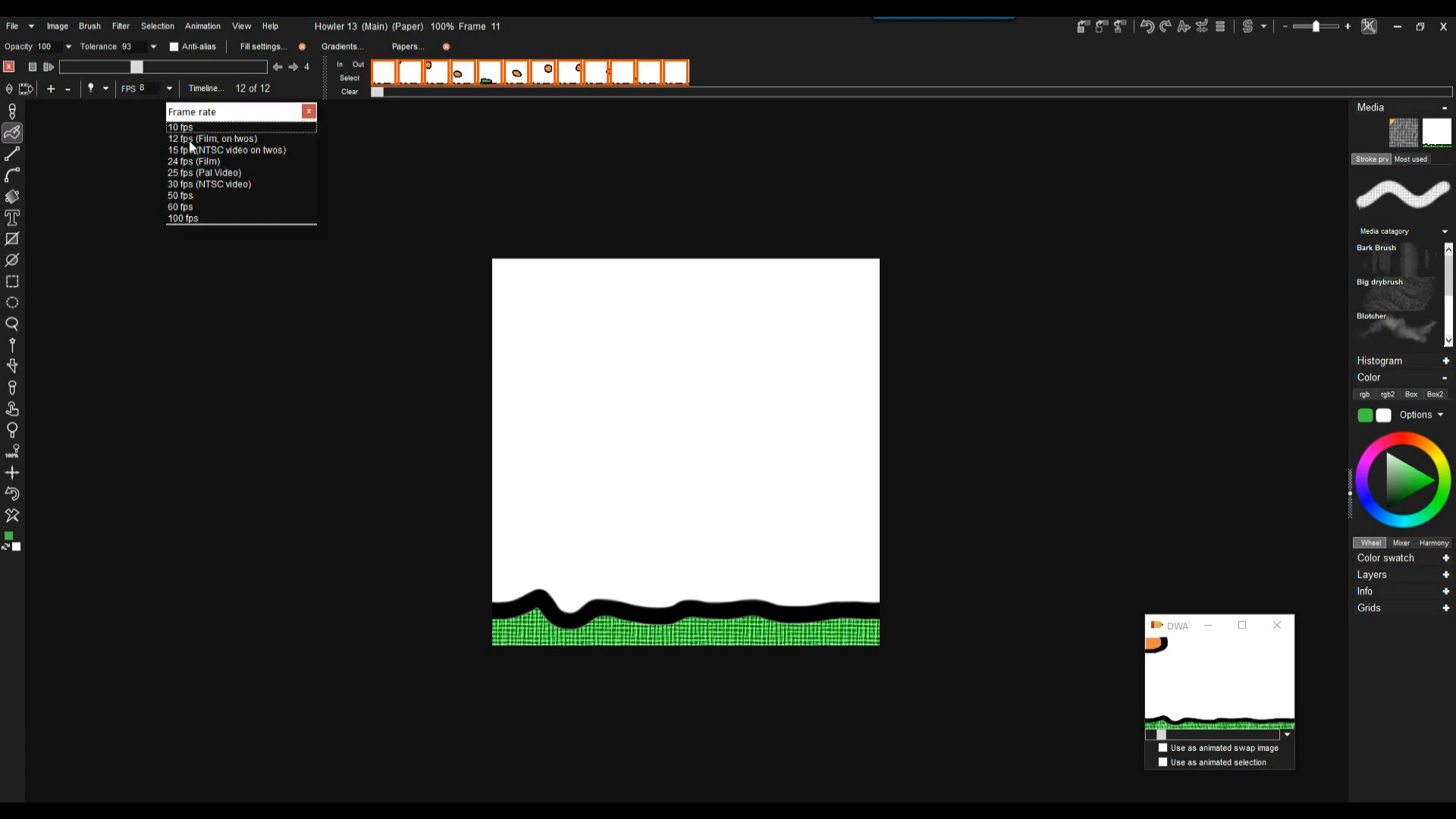
left_click(144, 89)
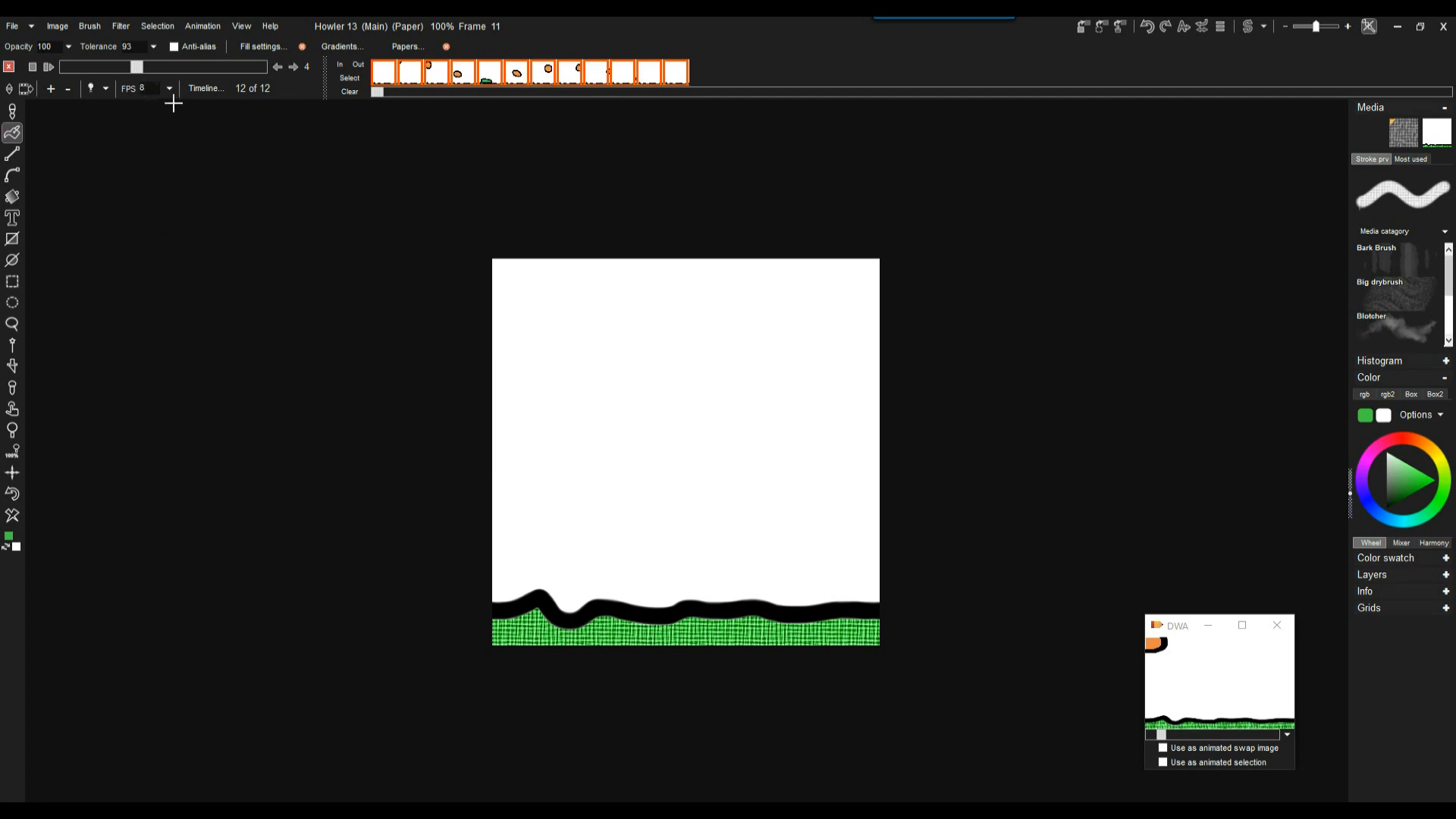
left_click(170, 89)
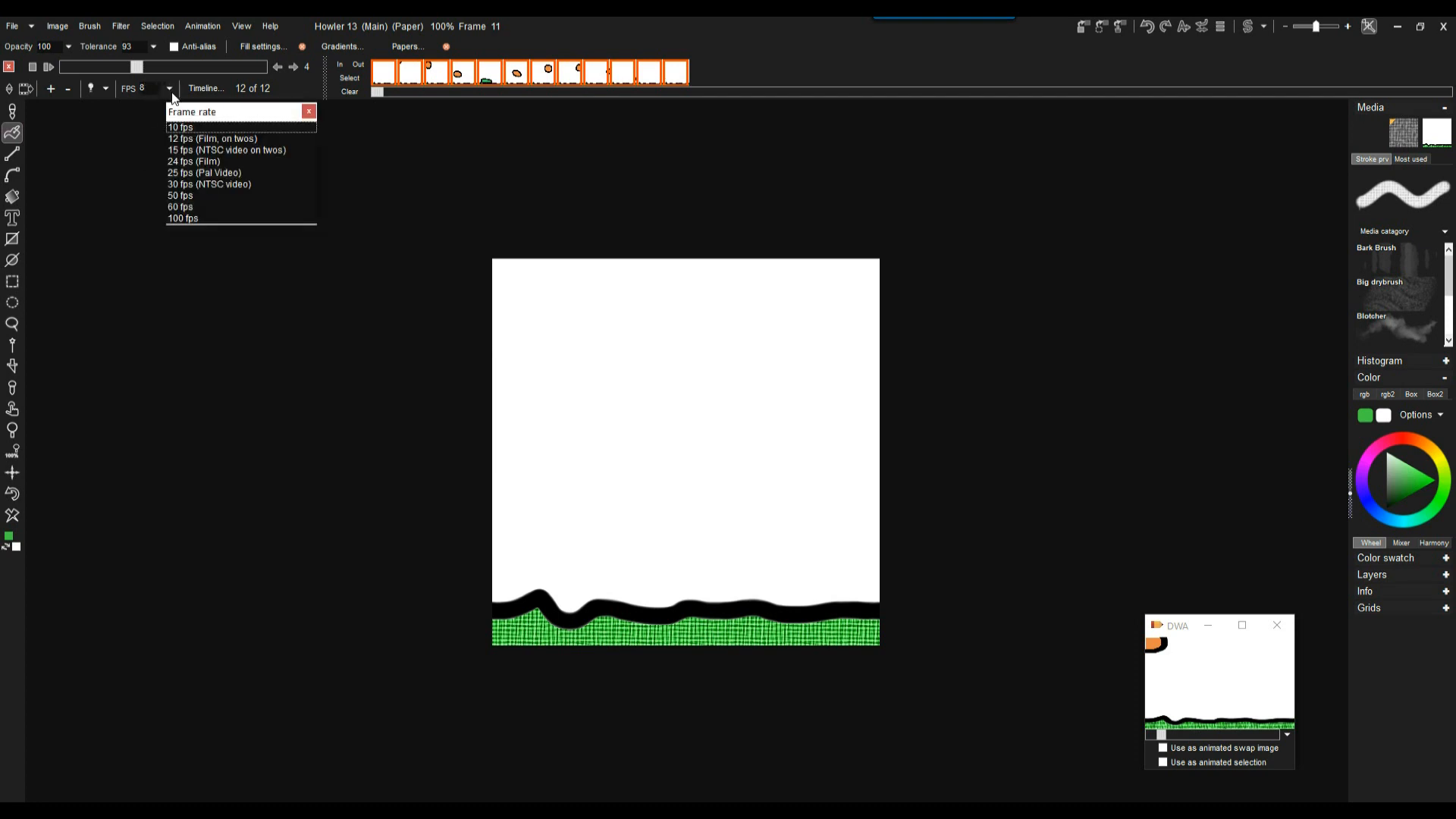
left_click(186, 150)
left_click(46, 68)
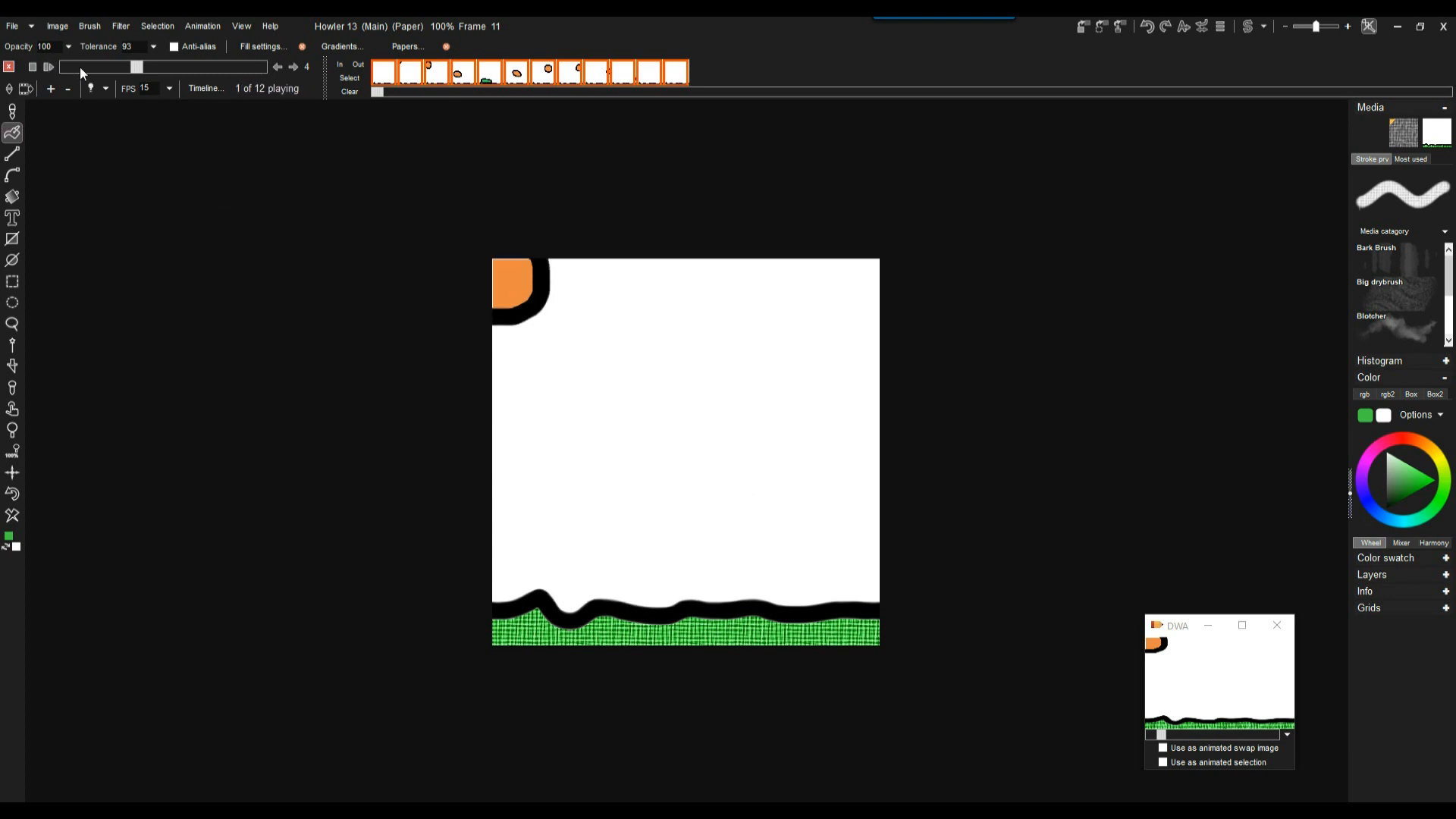
Set the AVI save path to 01.avi in the animations folder under Documents.
left_click(210, 28)
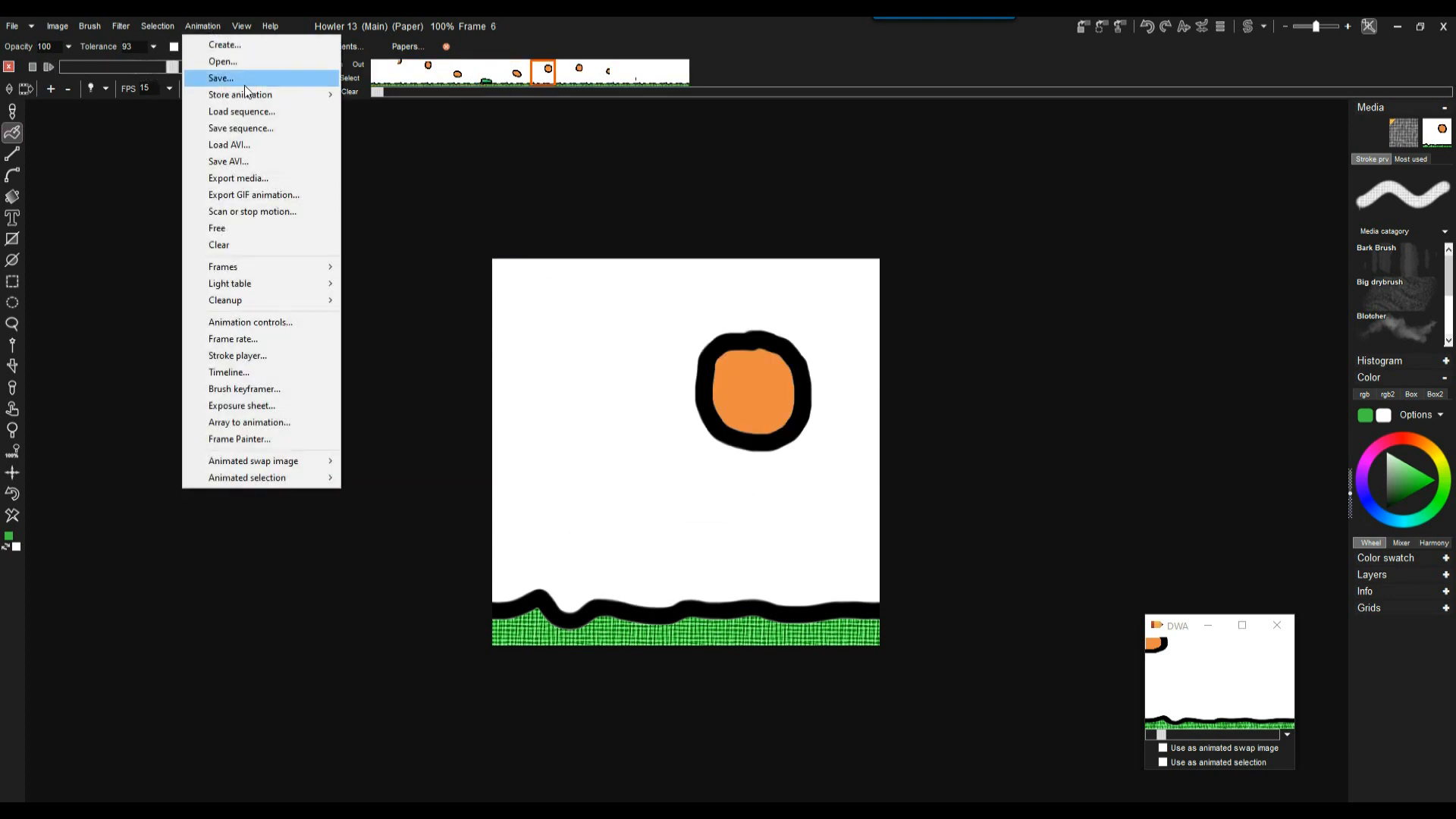
left_click(248, 168)
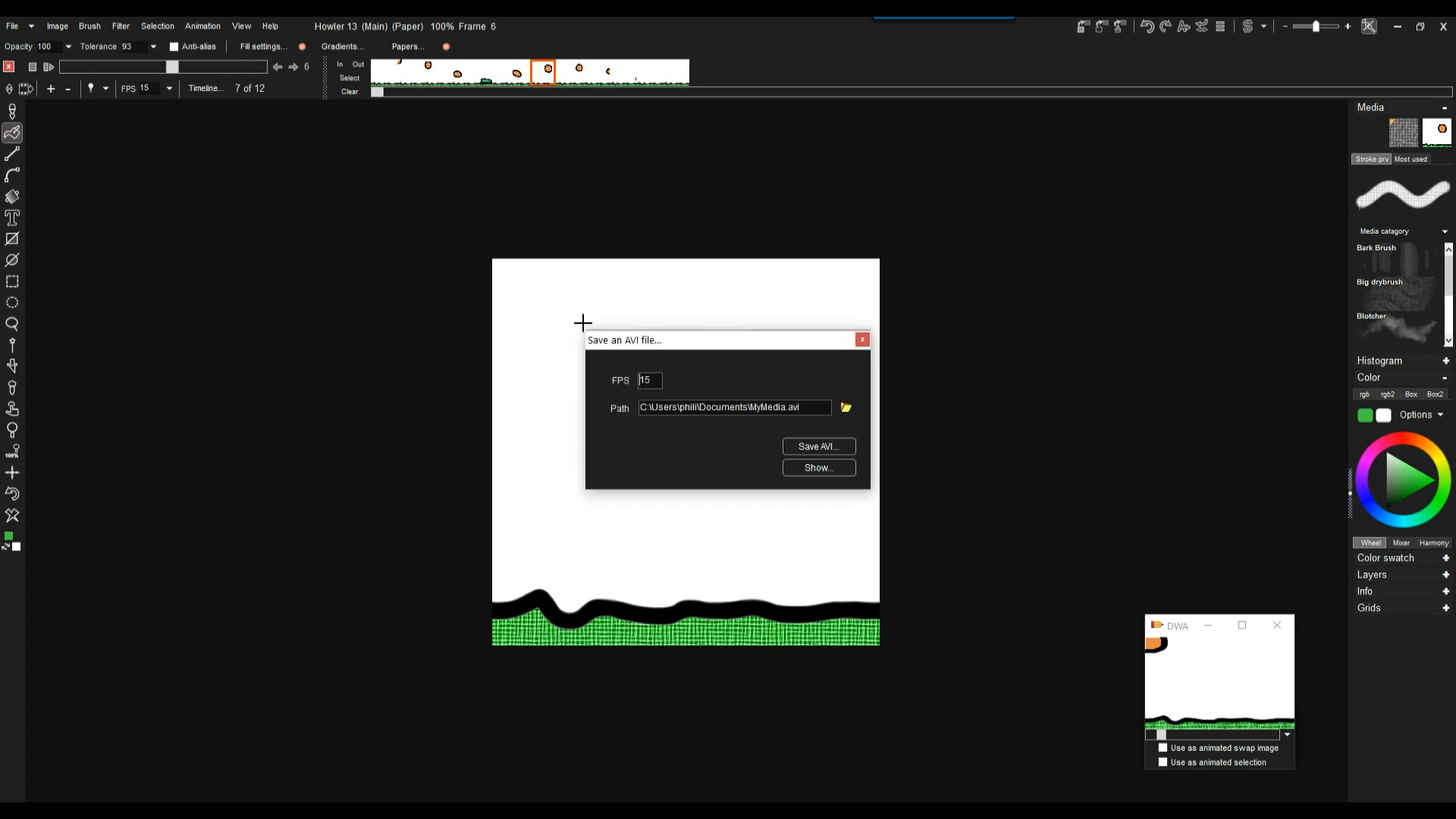
left_click(847, 408)
left_click_drag(853, 318, 555, 211)
double_click(666, 330)
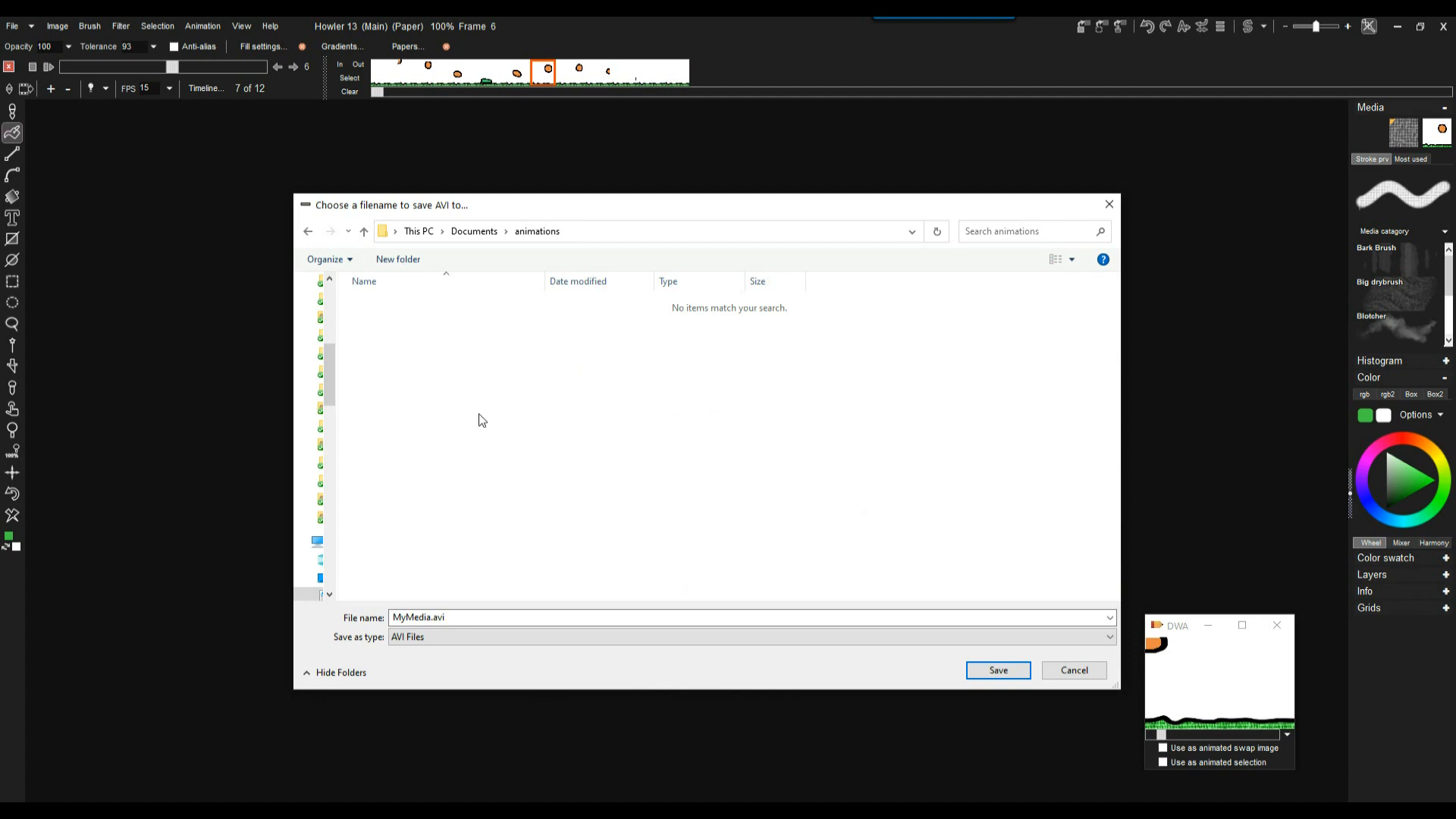
double_click(452, 616)
type("01.a")
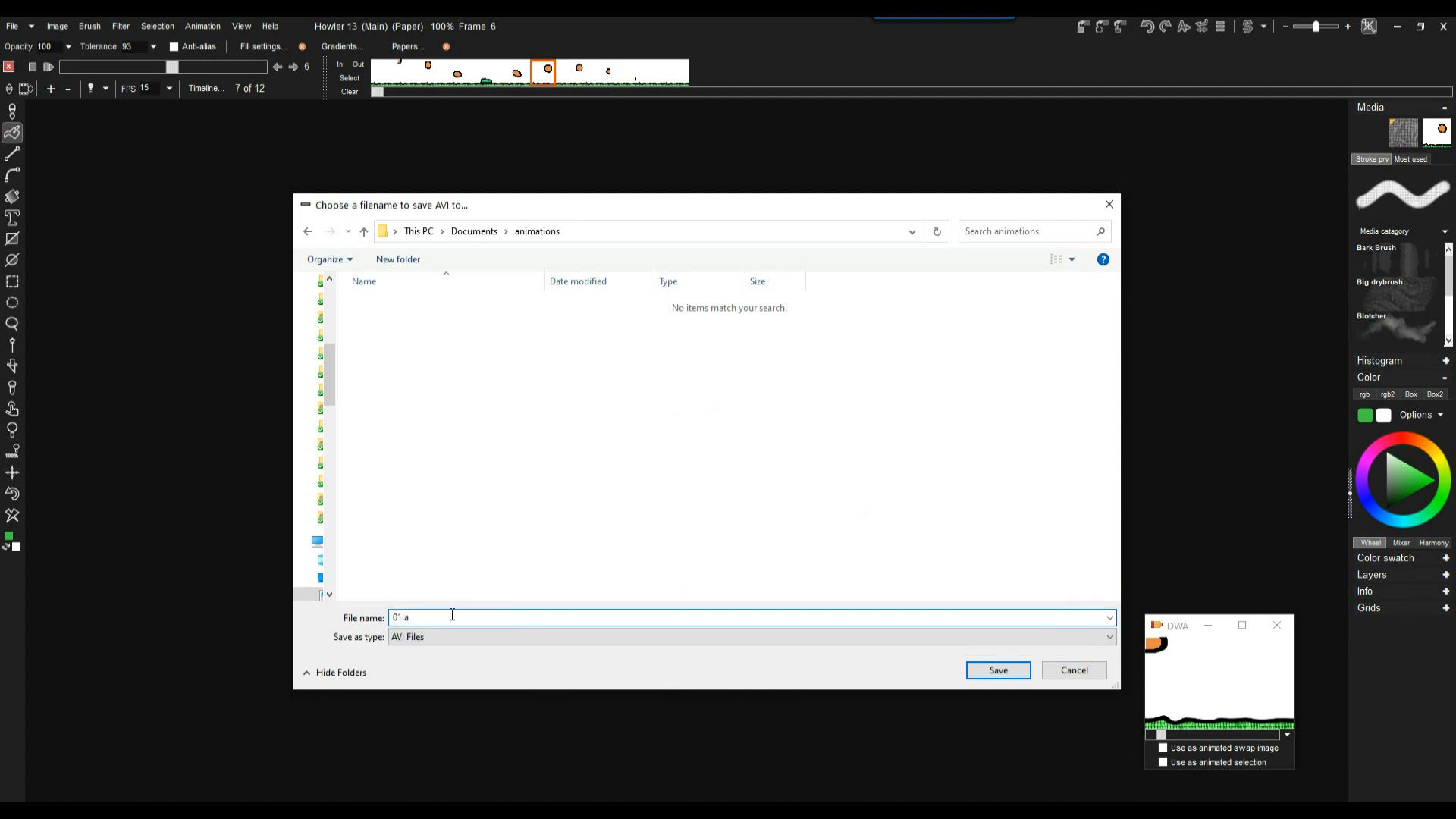
type("vi")
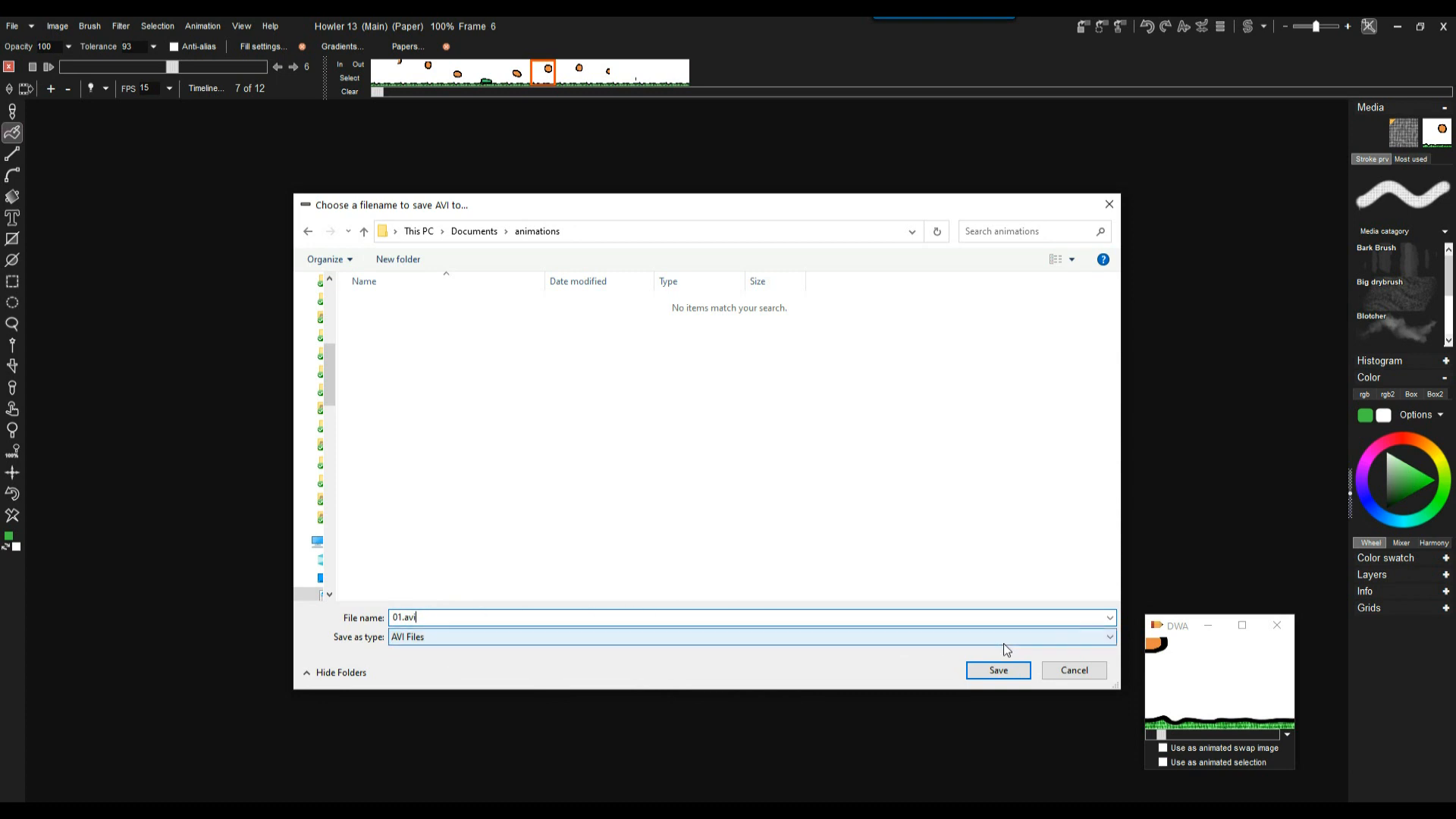
left_click(997, 670)
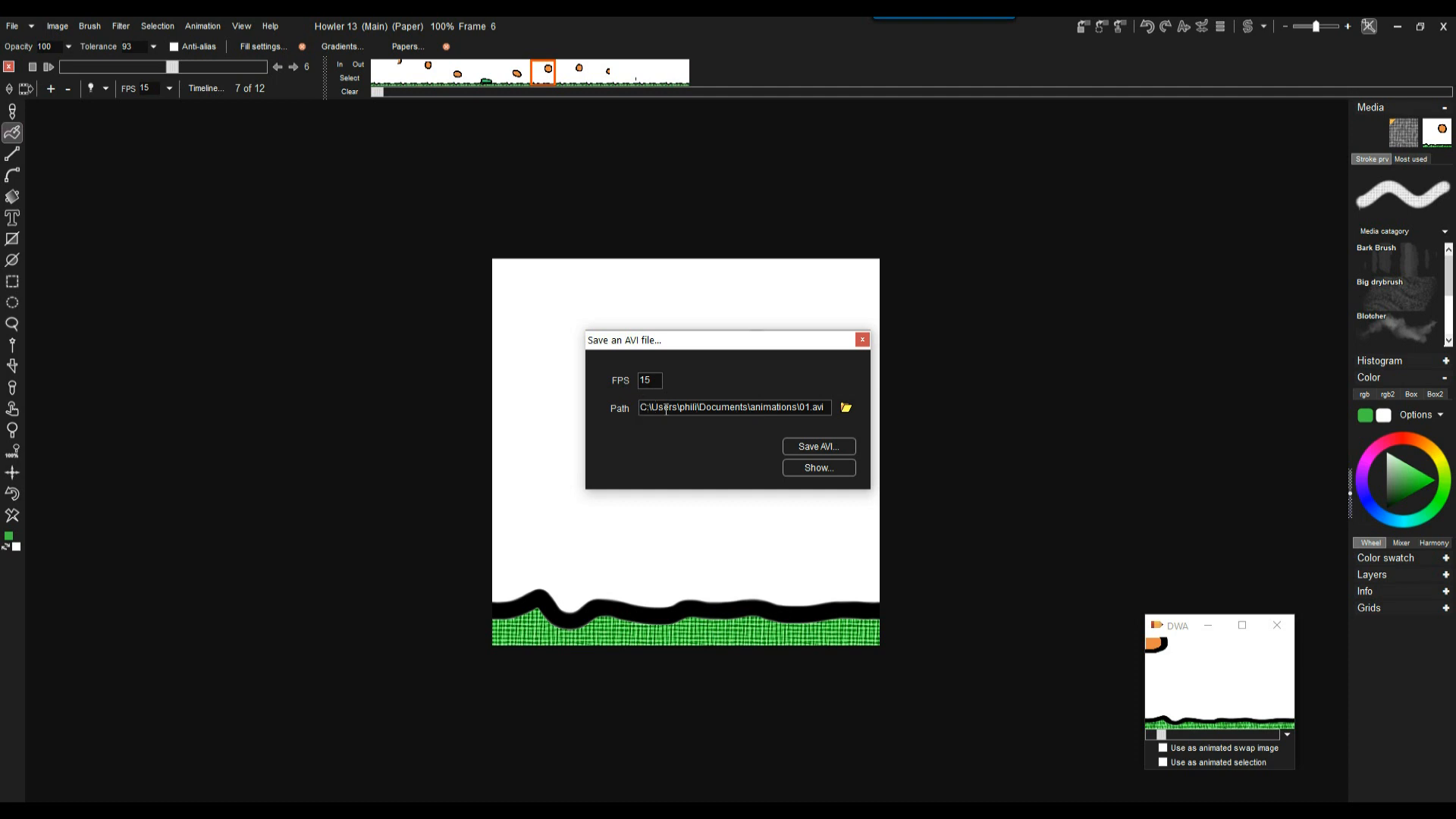
Save the AVI at 10 FPS, choosing Lagarith Lossless Codec as the video compressor.
double_click(655, 380)
type("10")
left_click(807, 445)
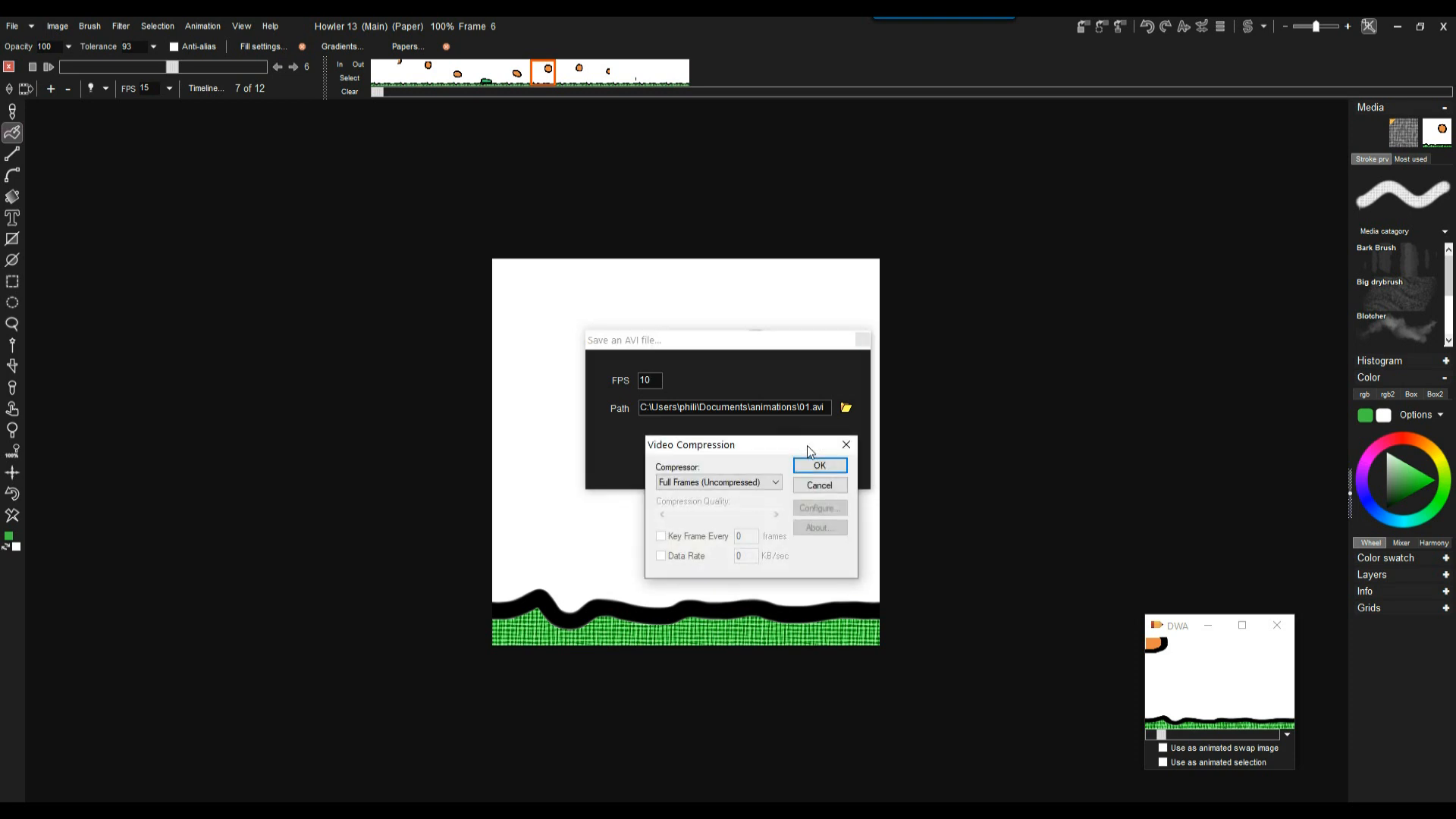
left_click_drag(745, 445, 335, 345)
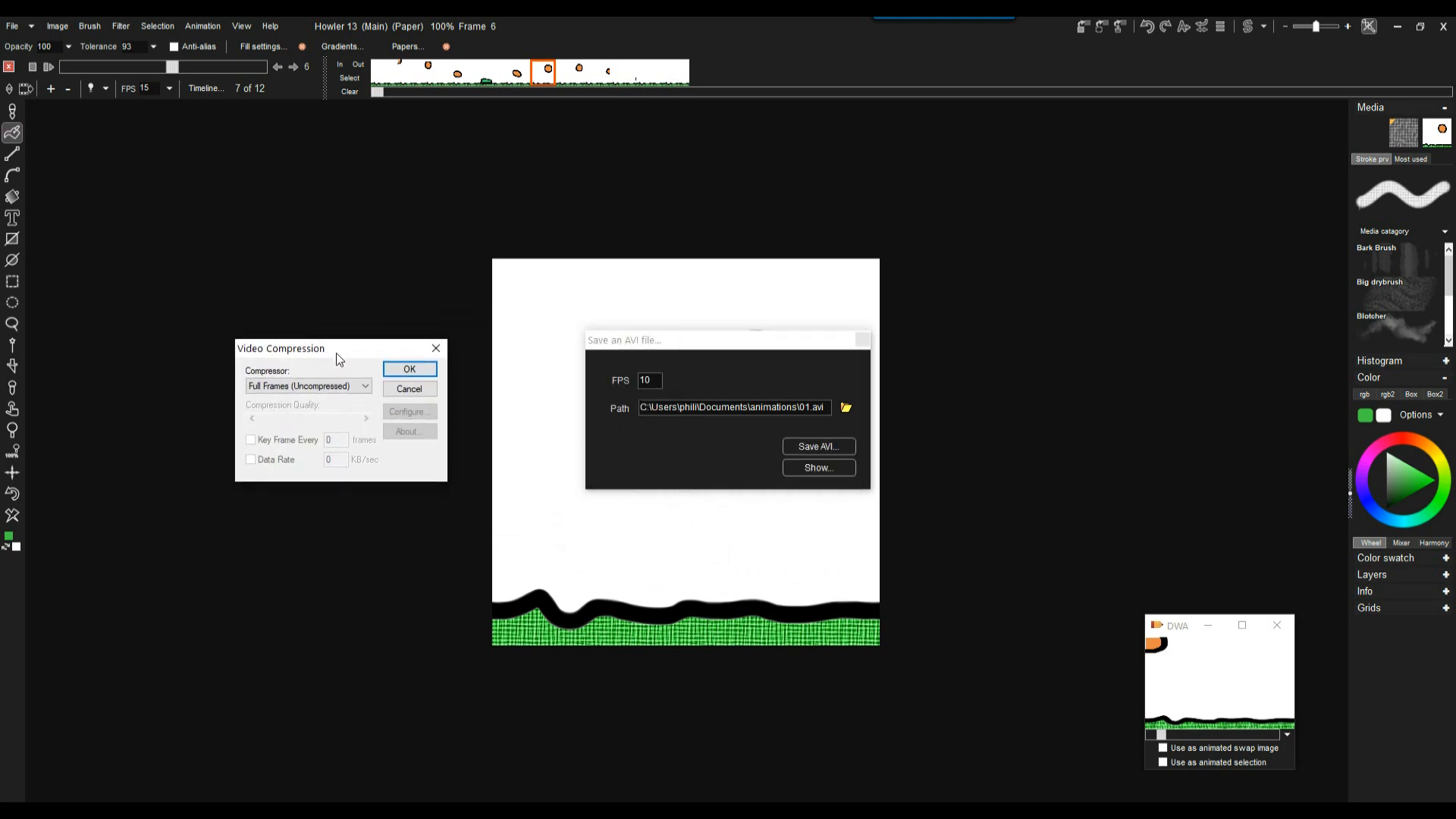
left_click(327, 387)
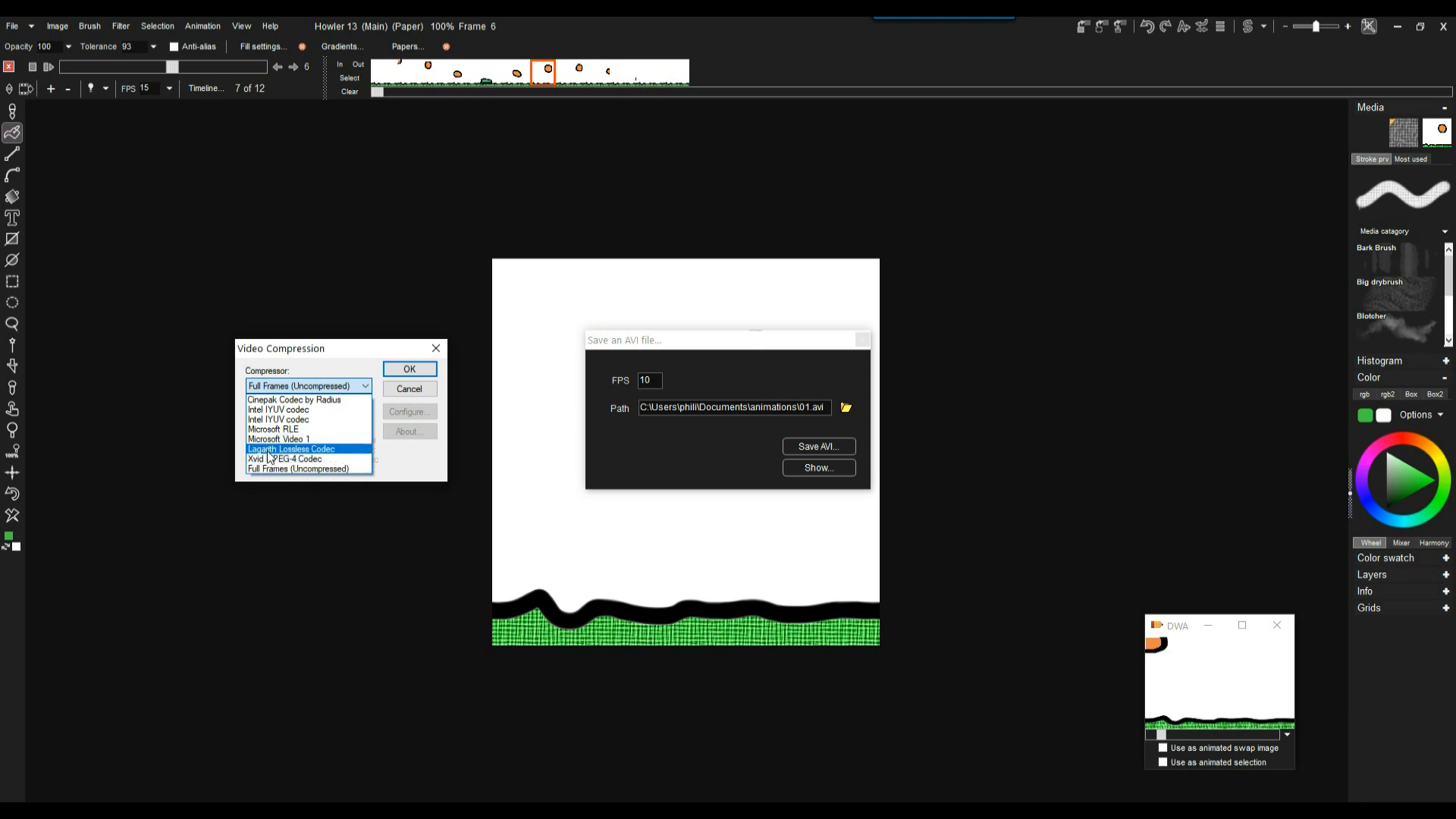
left_click(268, 450)
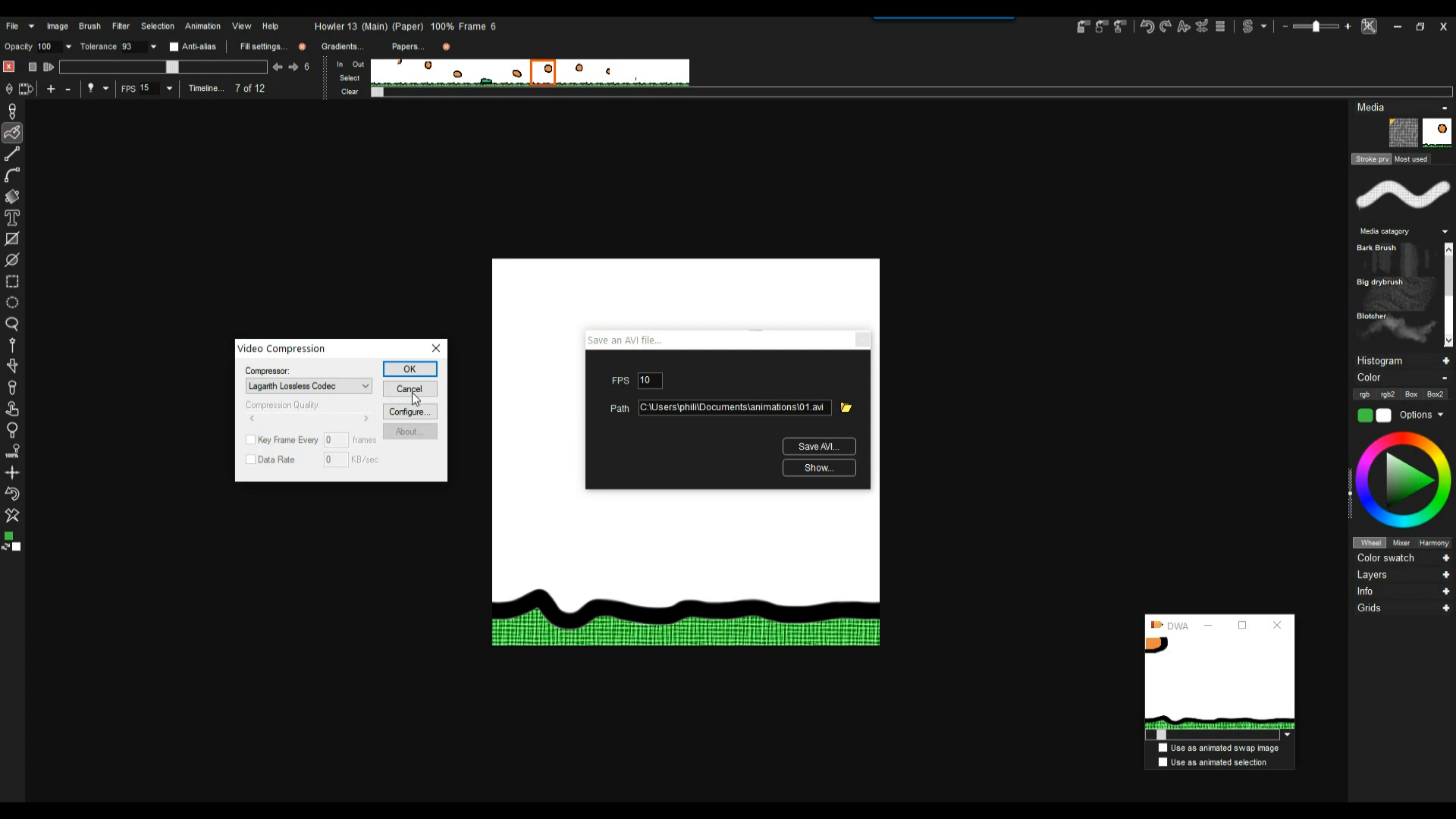
Configure the codec with RGB (Default) mode and confirm the compression settings to write the AVI.
left_click(410, 412)
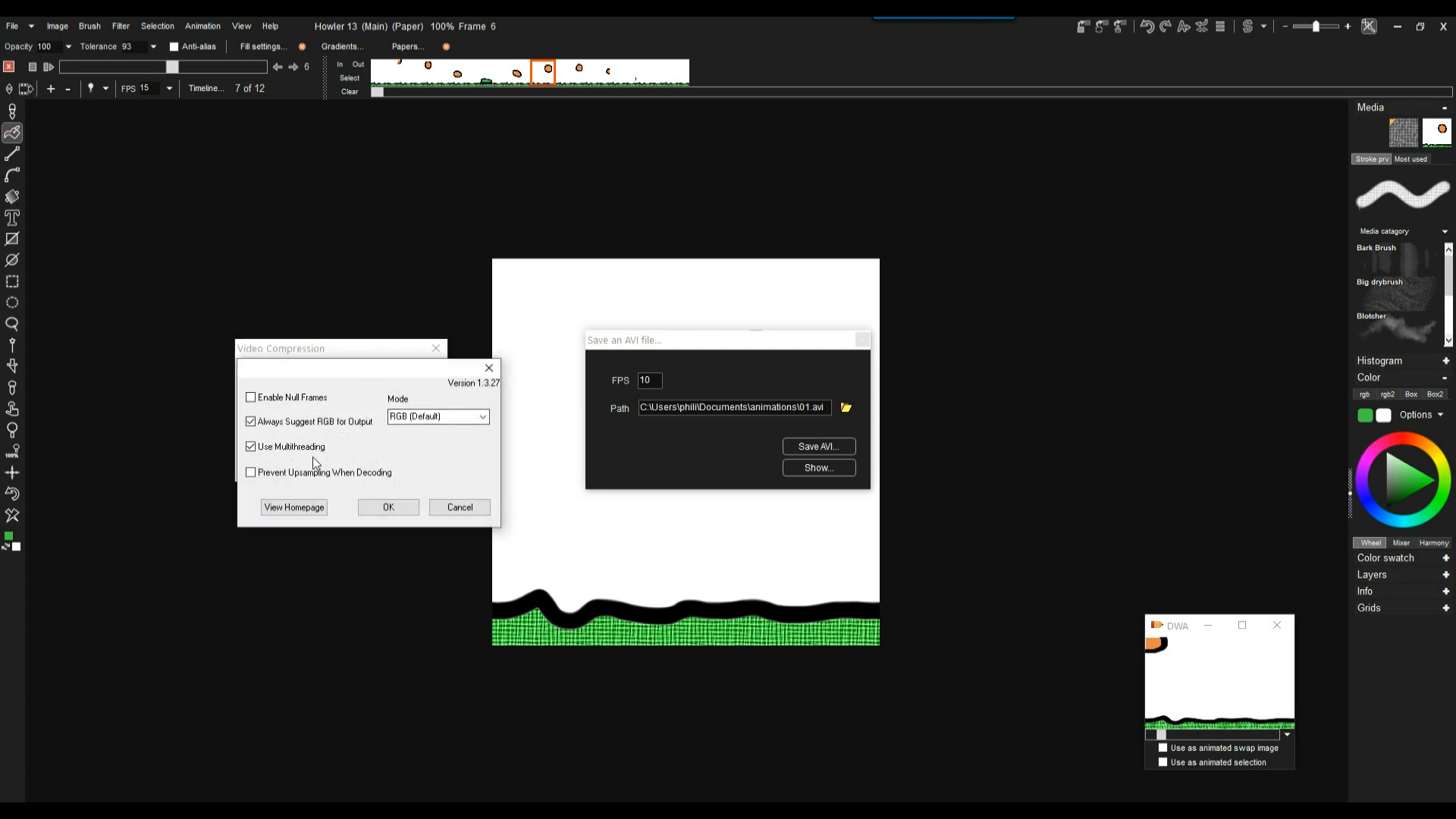
mouse_move(297, 404)
left_click(481, 416)
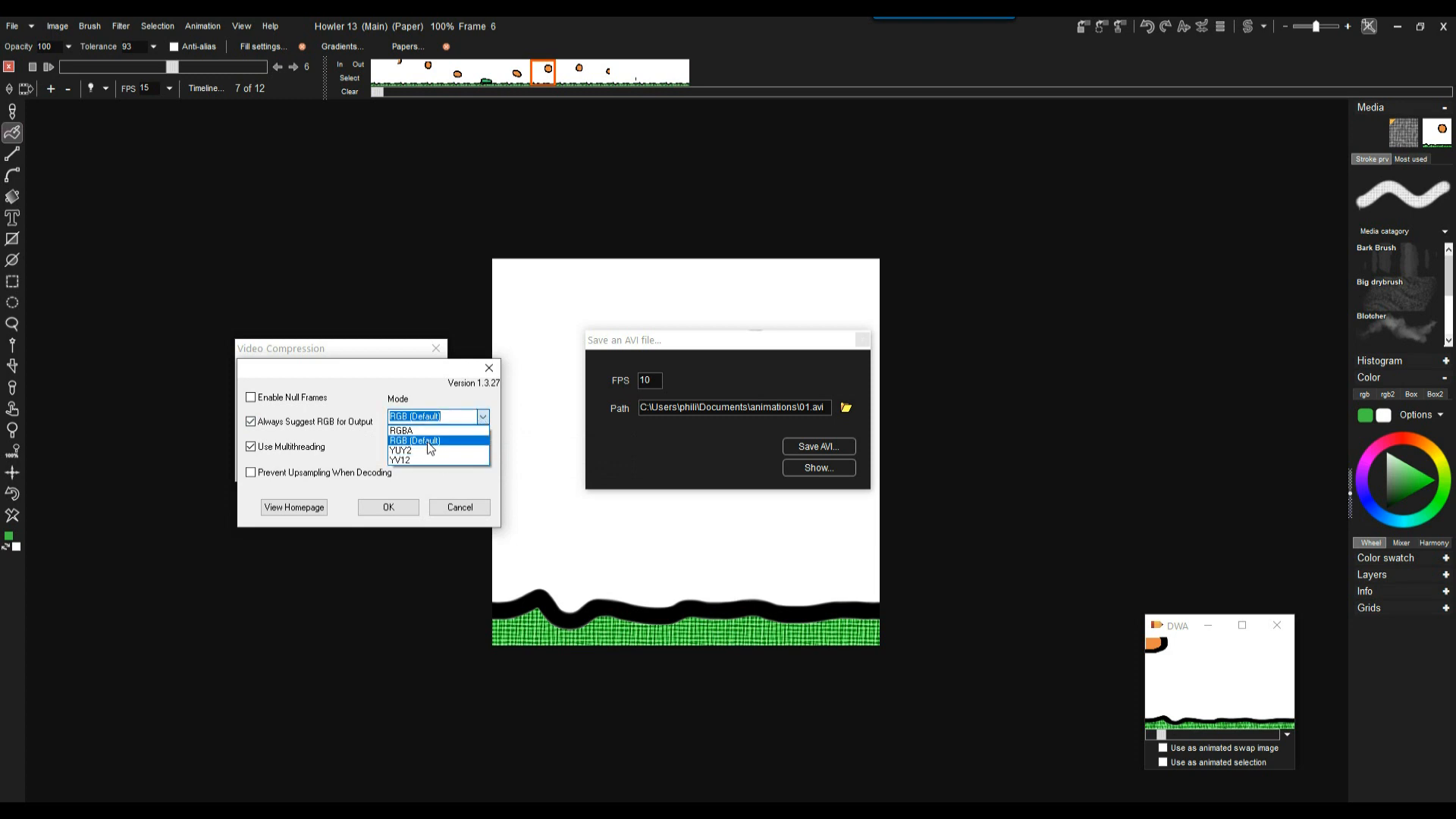
left_click(420, 440)
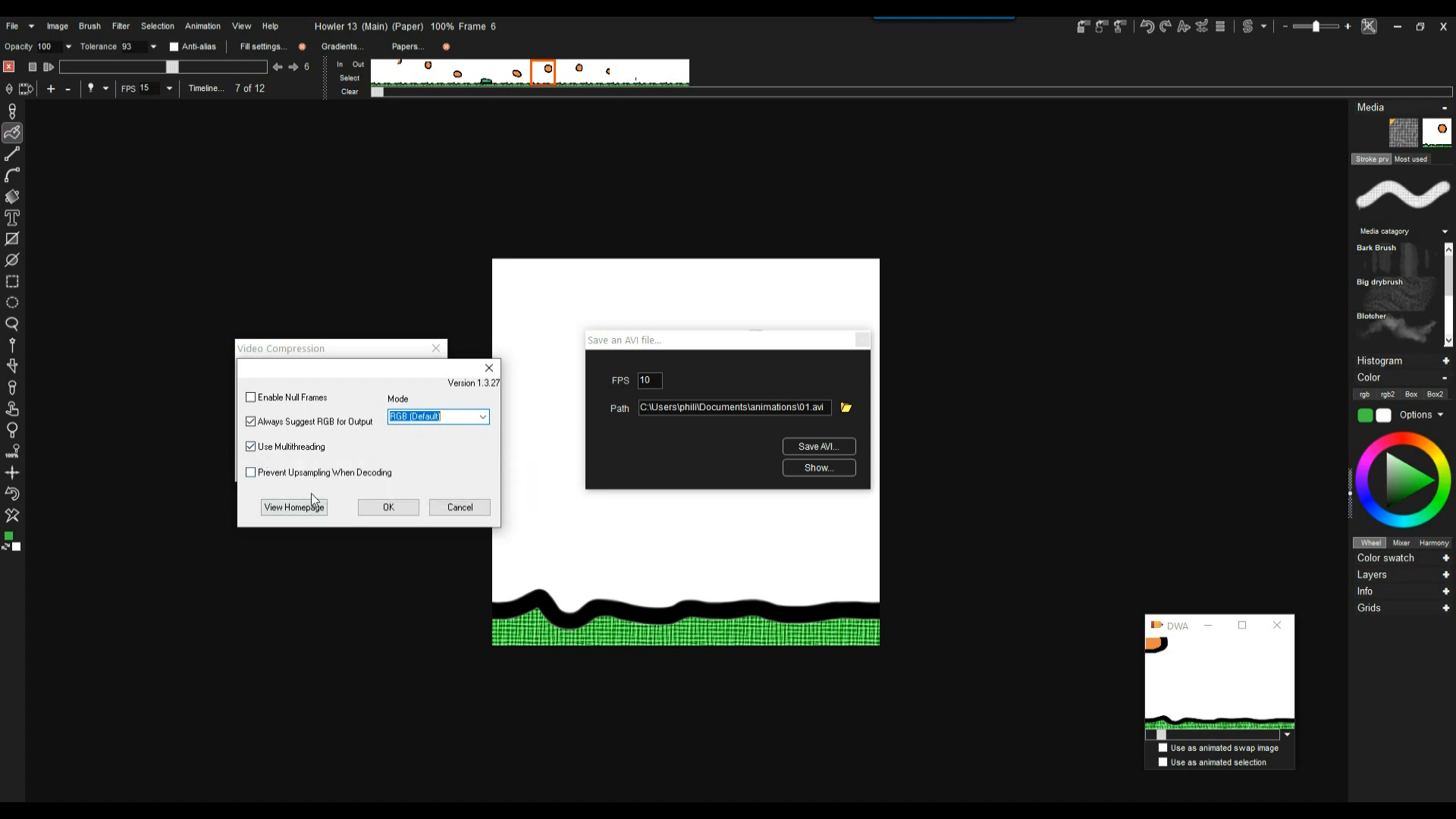
mouse_move(373, 478)
left_click(383, 505)
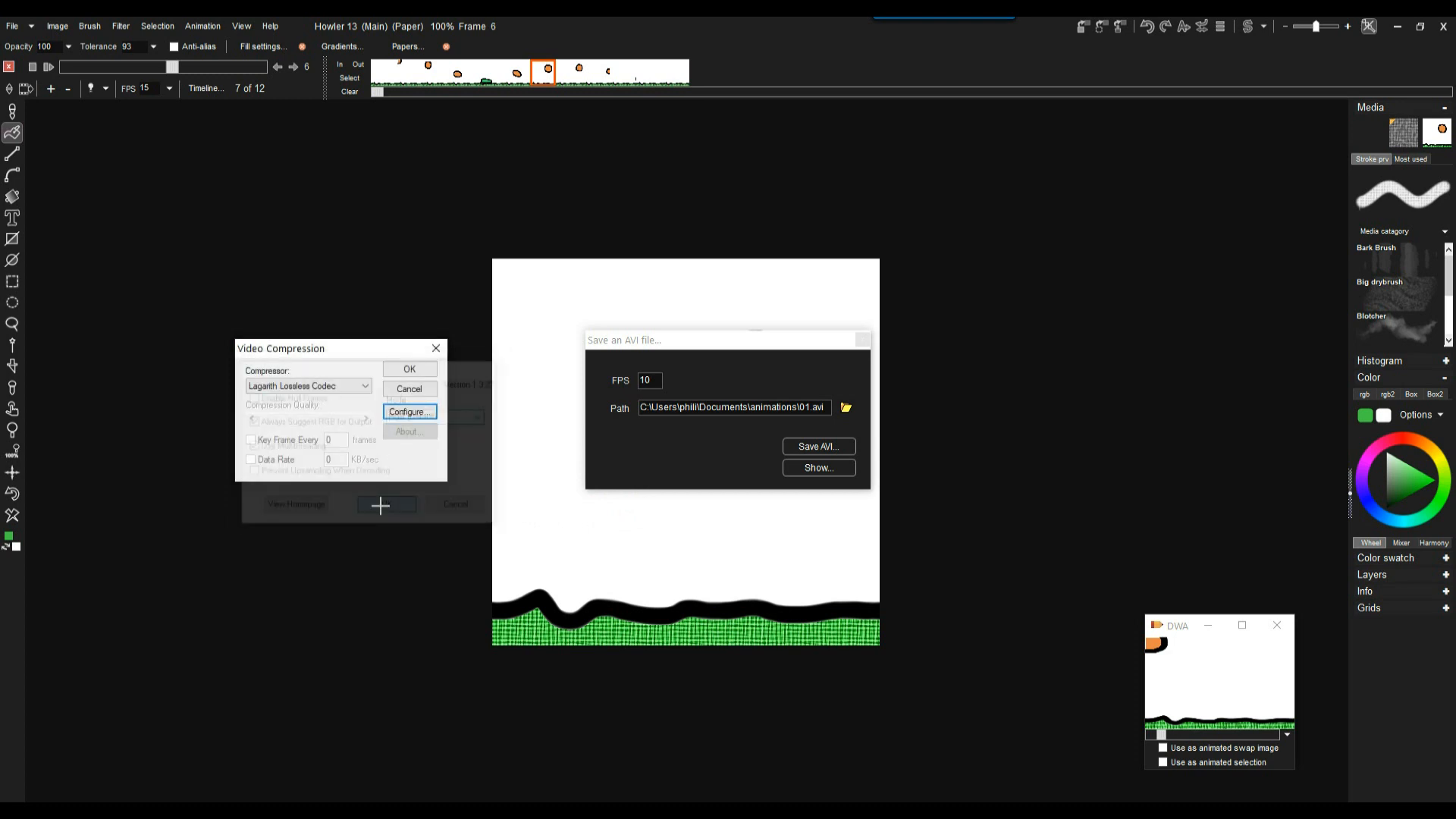
left_click(417, 368)
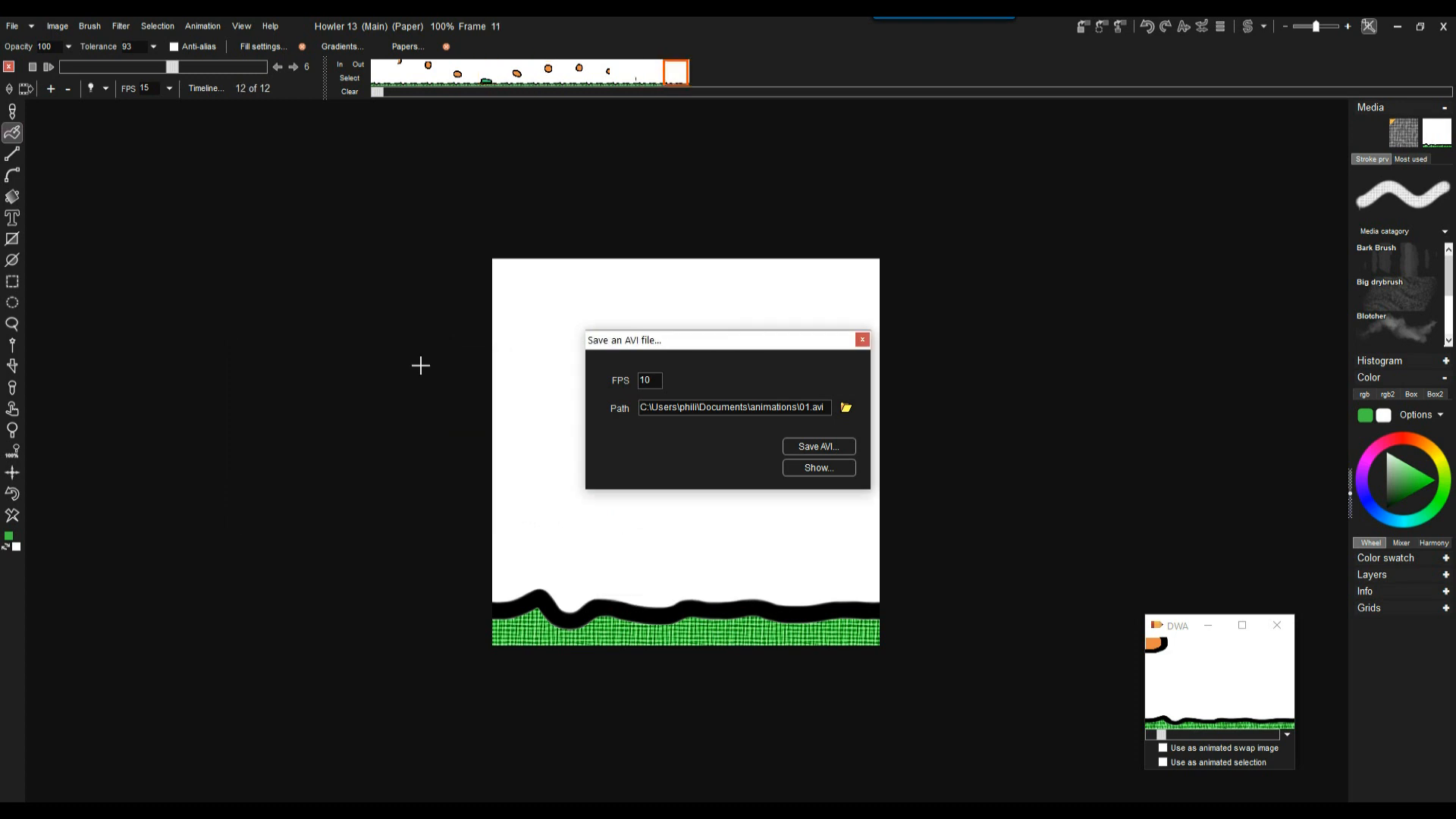
Show the saved AVI in the media player, watch it, and close the player and the AVI save dialog.
left_click(829, 467)
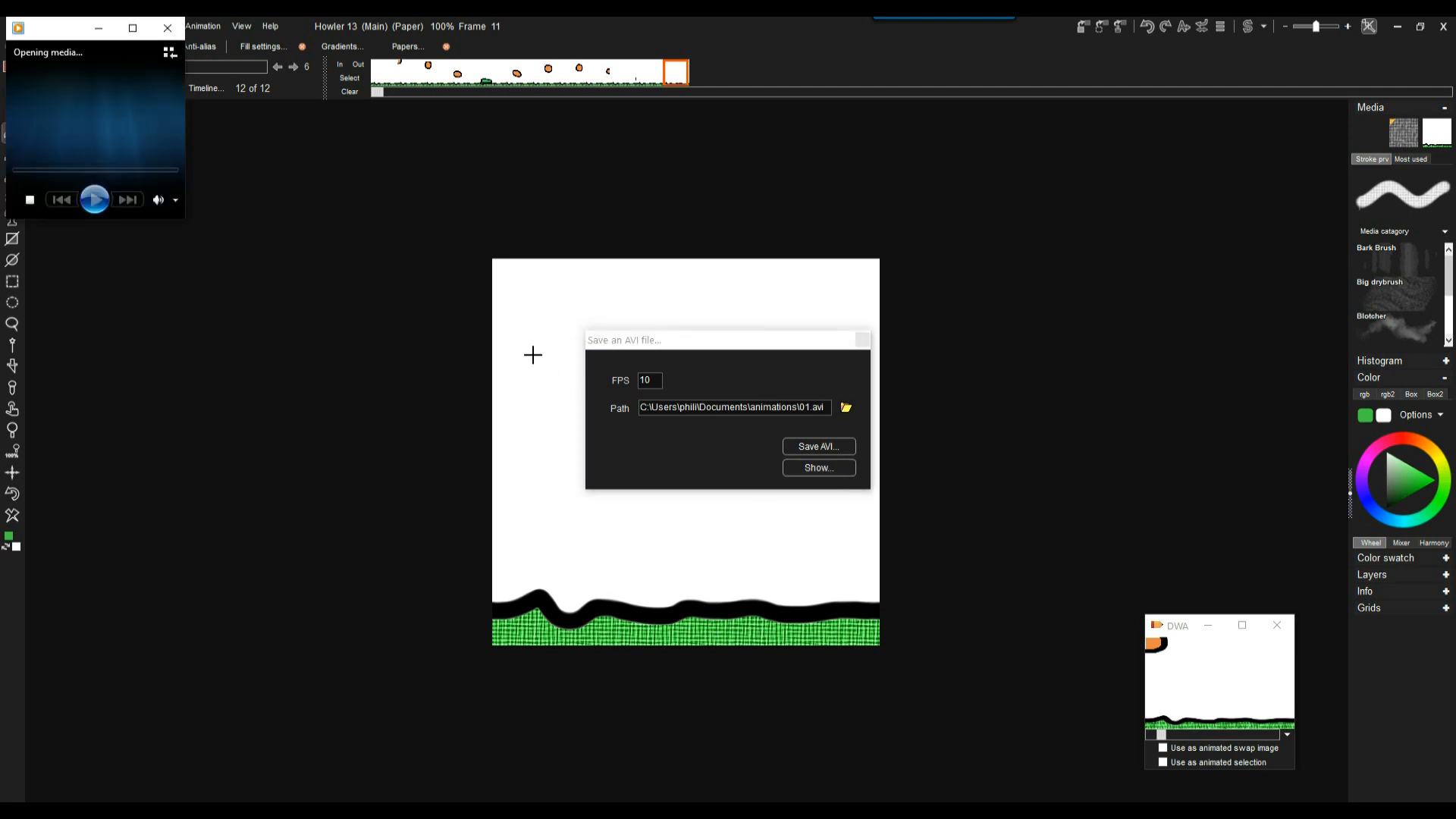
left_click_drag(116, 49, 264, 217)
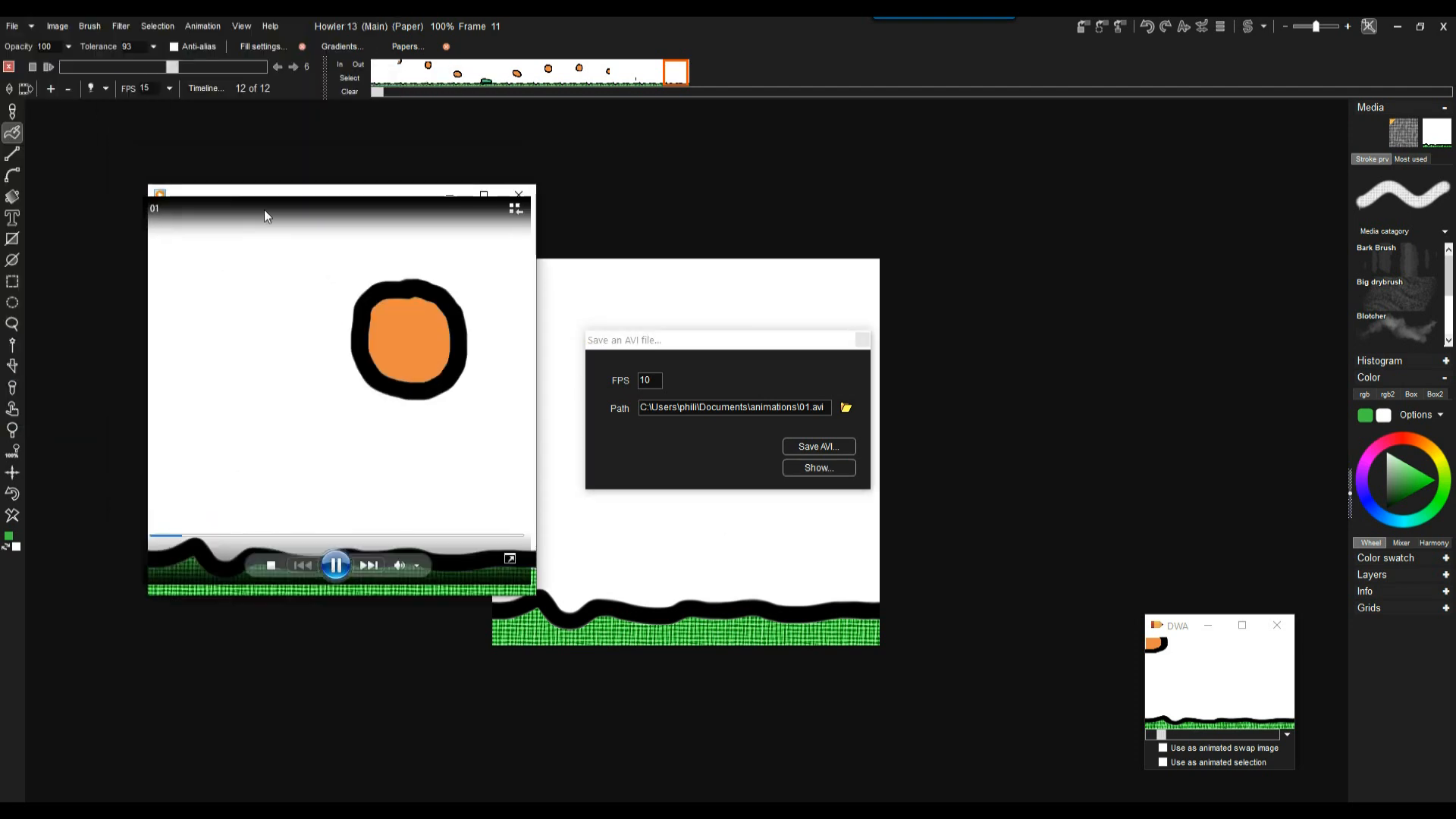
left_click_drag(487, 213, 407, 201)
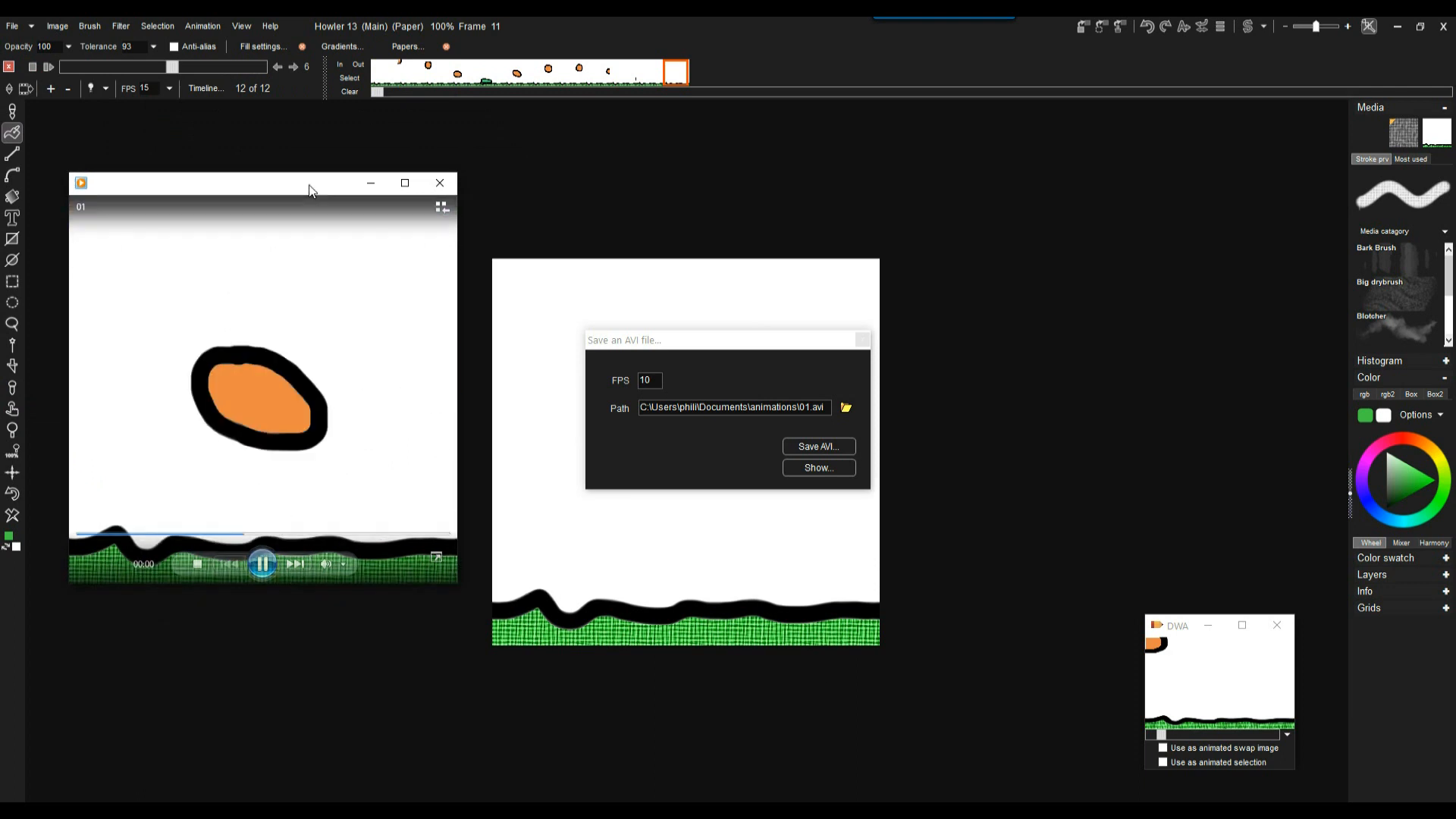
left_click(442, 185)
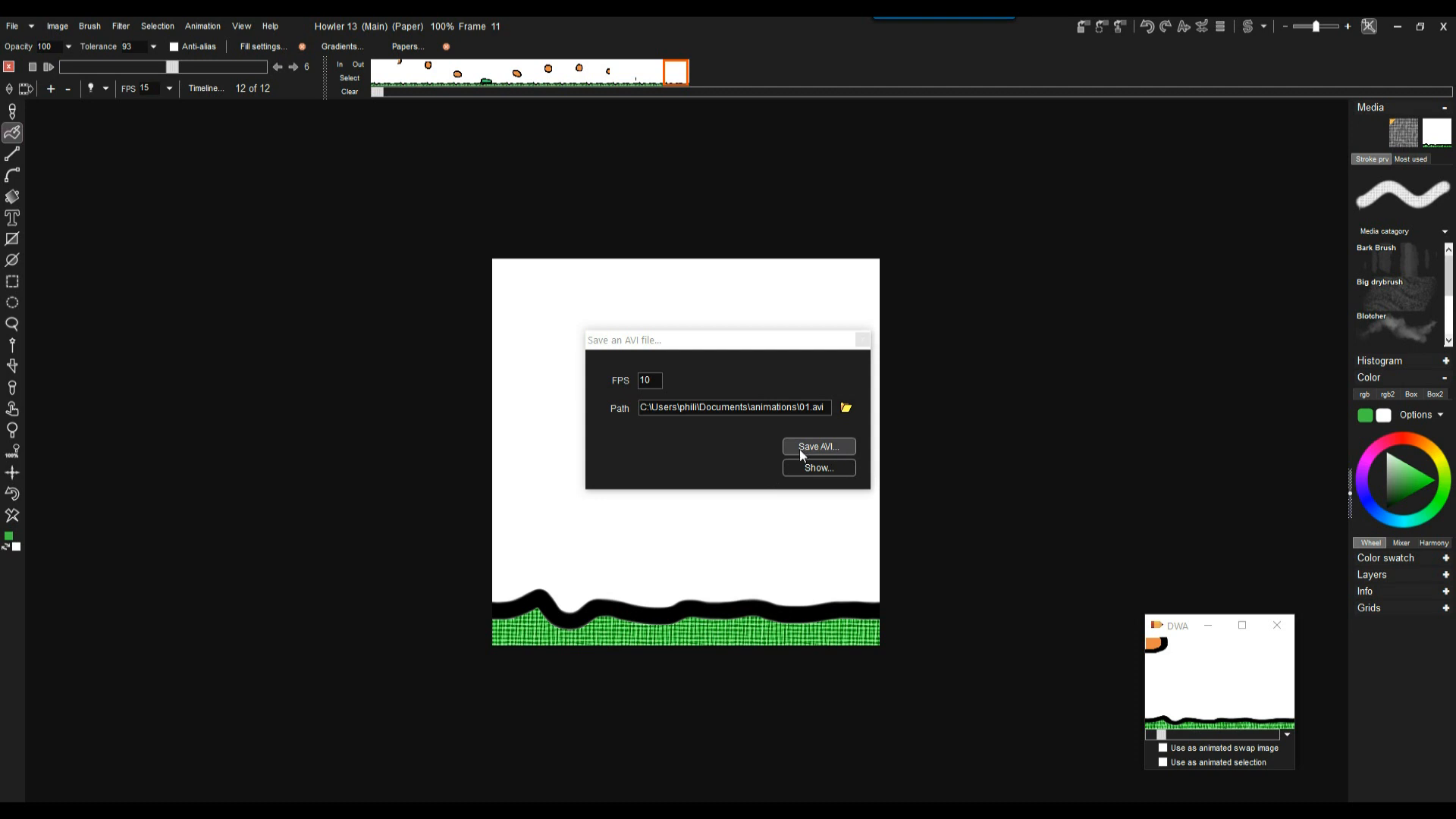
left_click(862, 340)
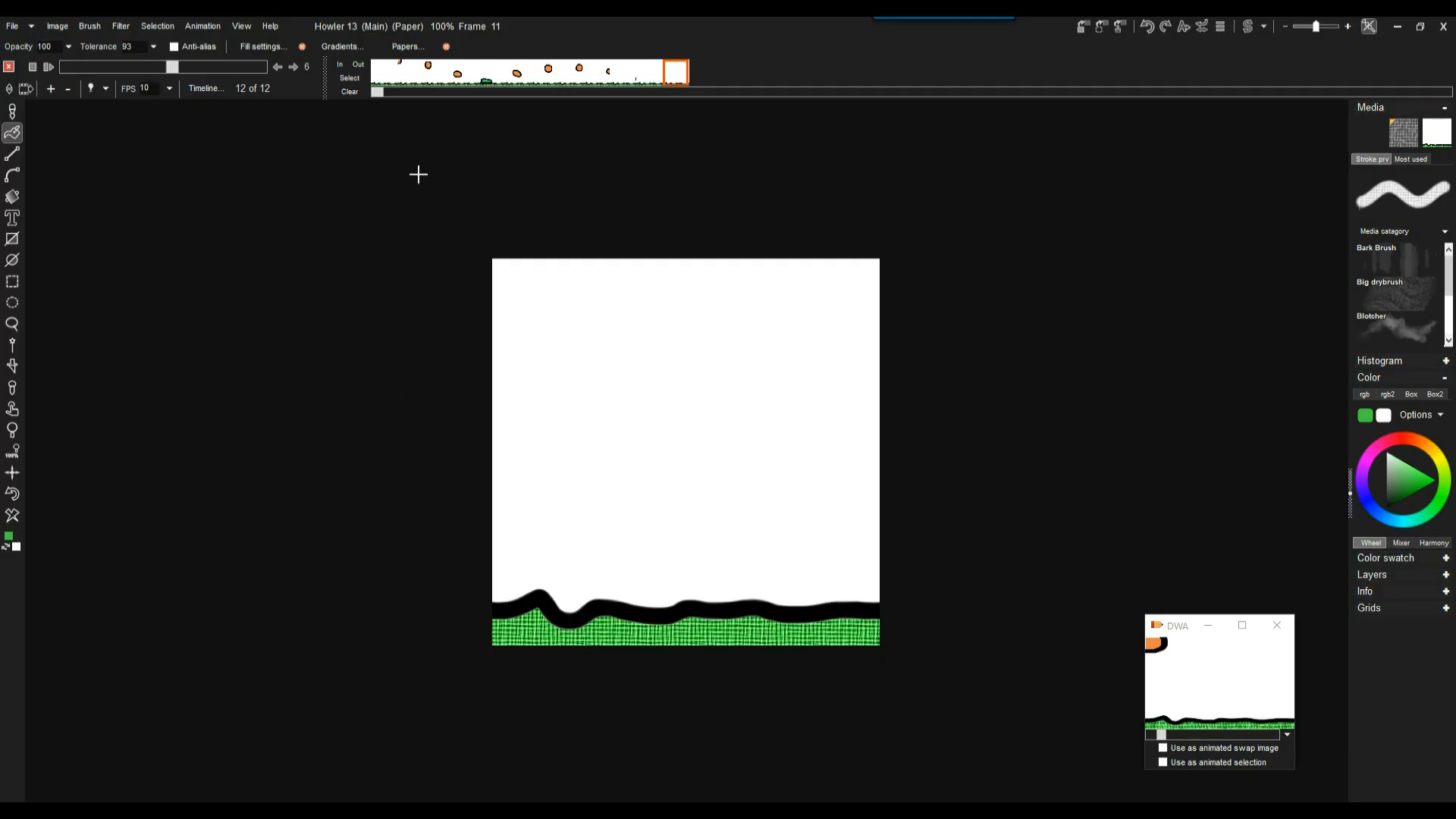
Open the AVI save settings and browse the output location to the existing 01.avi in the animations folder.
left_click(202, 26)
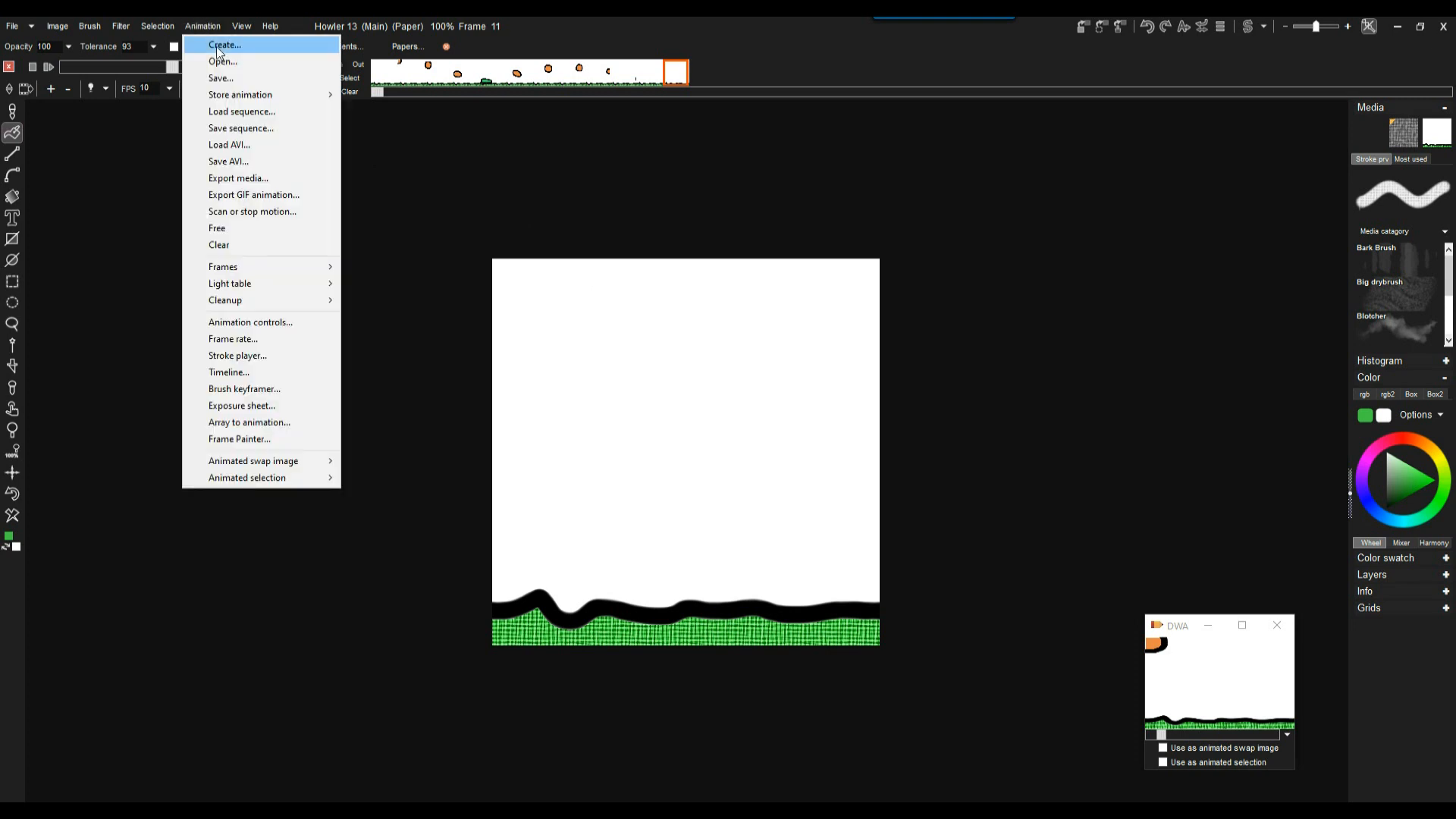
left_click(244, 161)
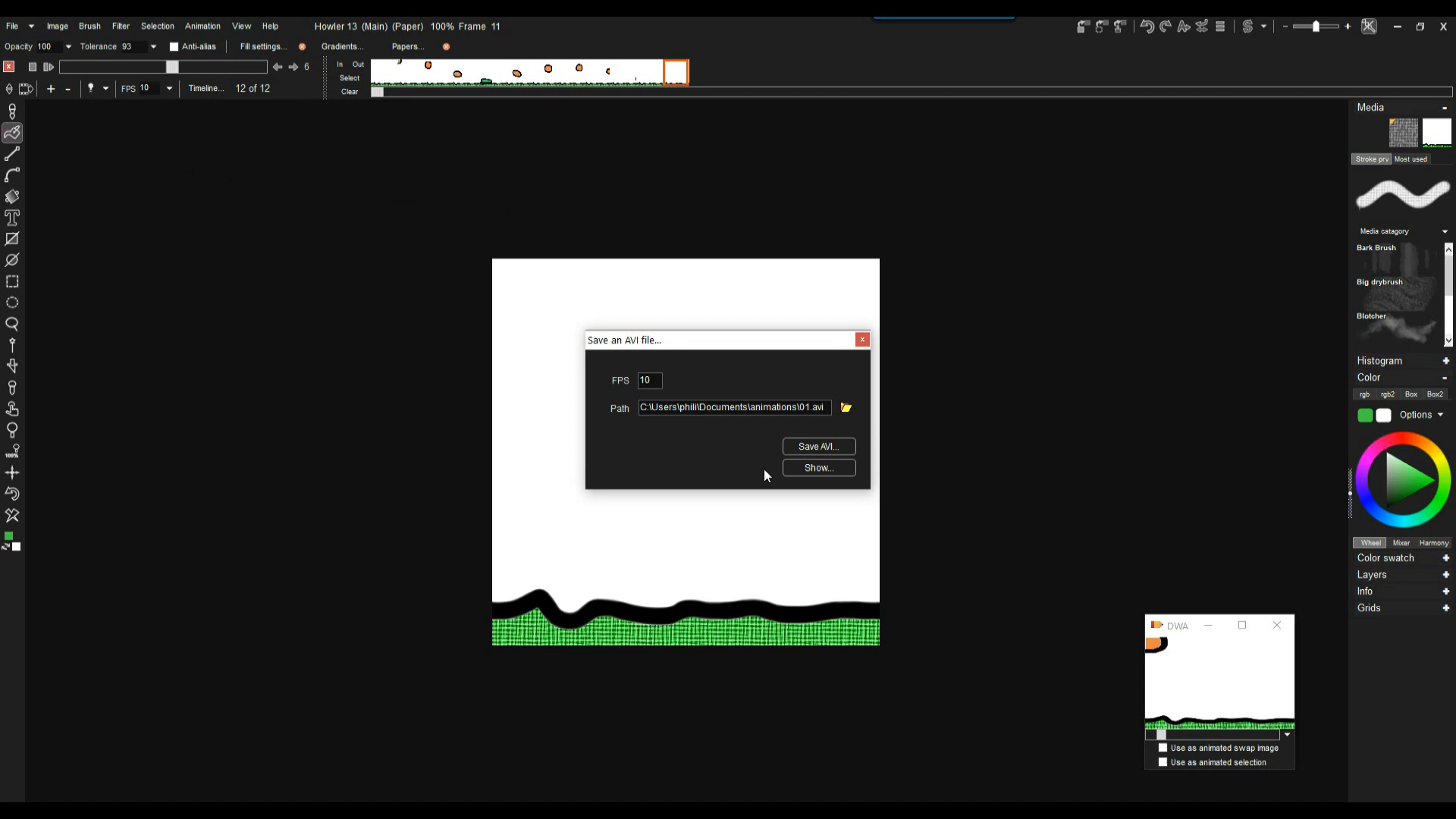
left_click_drag(779, 408, 846, 417)
left_click(798, 408)
left_click(847, 407)
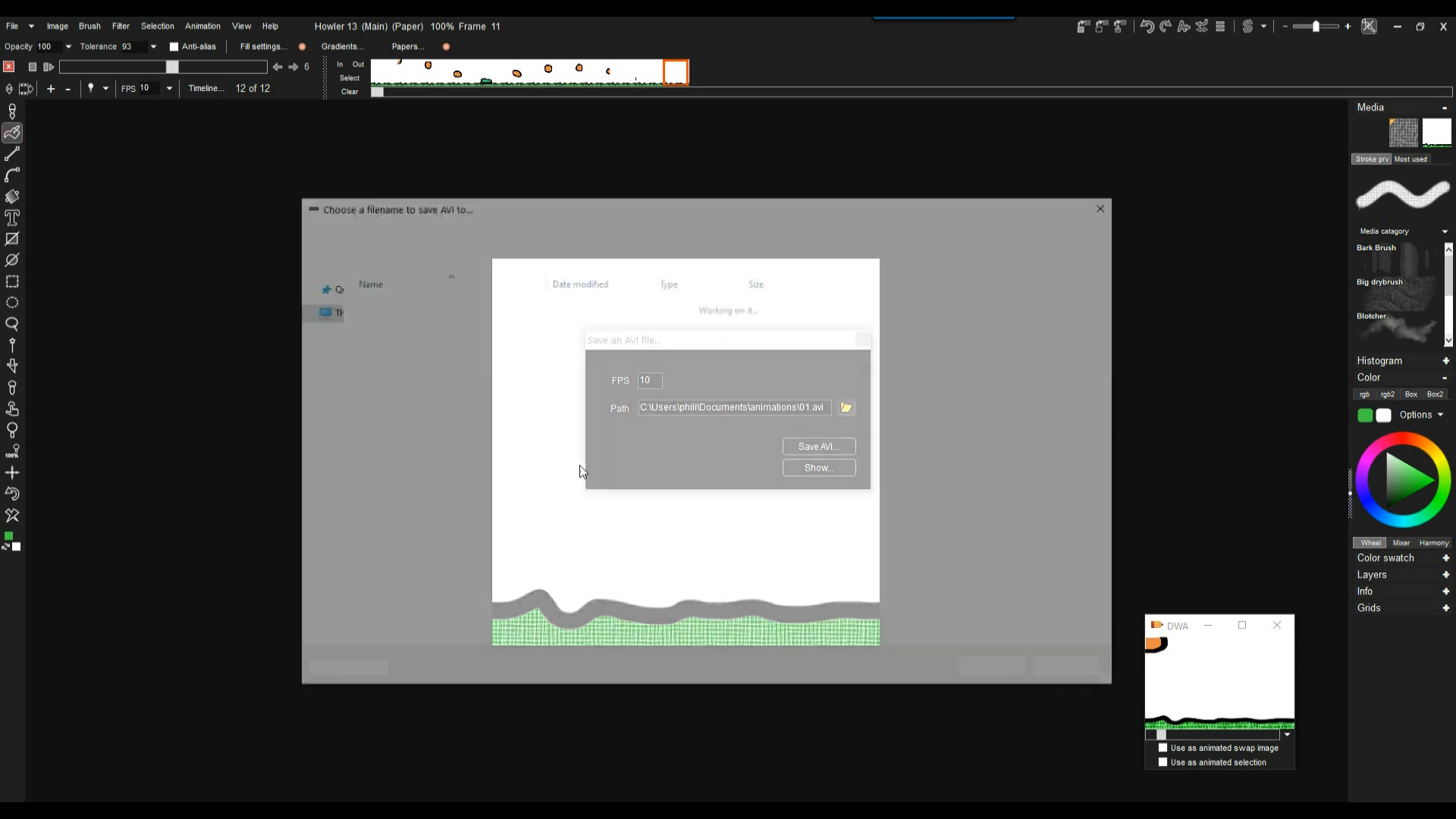
left_click(388, 322)
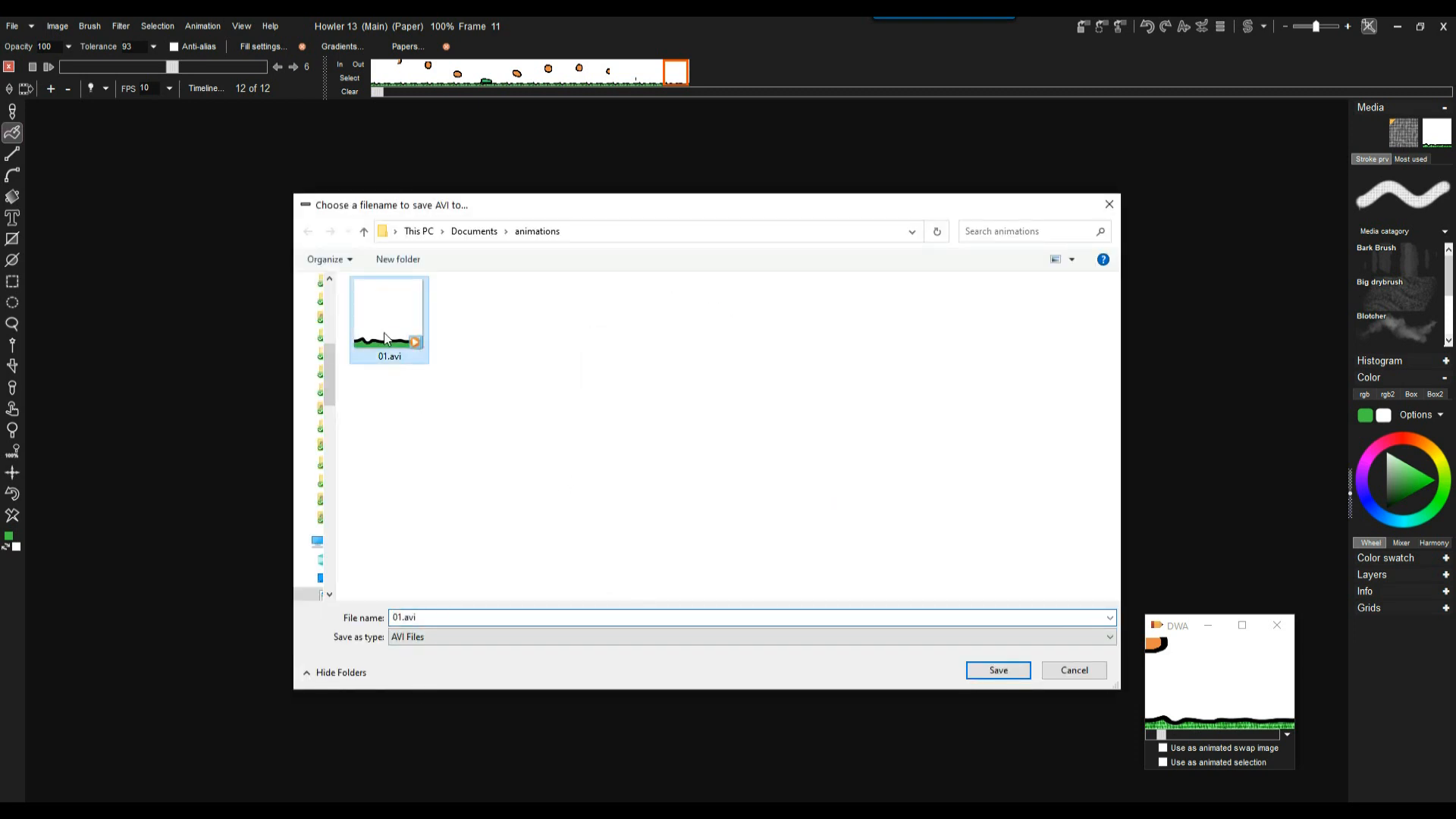
scroll(489, 460, "up", 5)
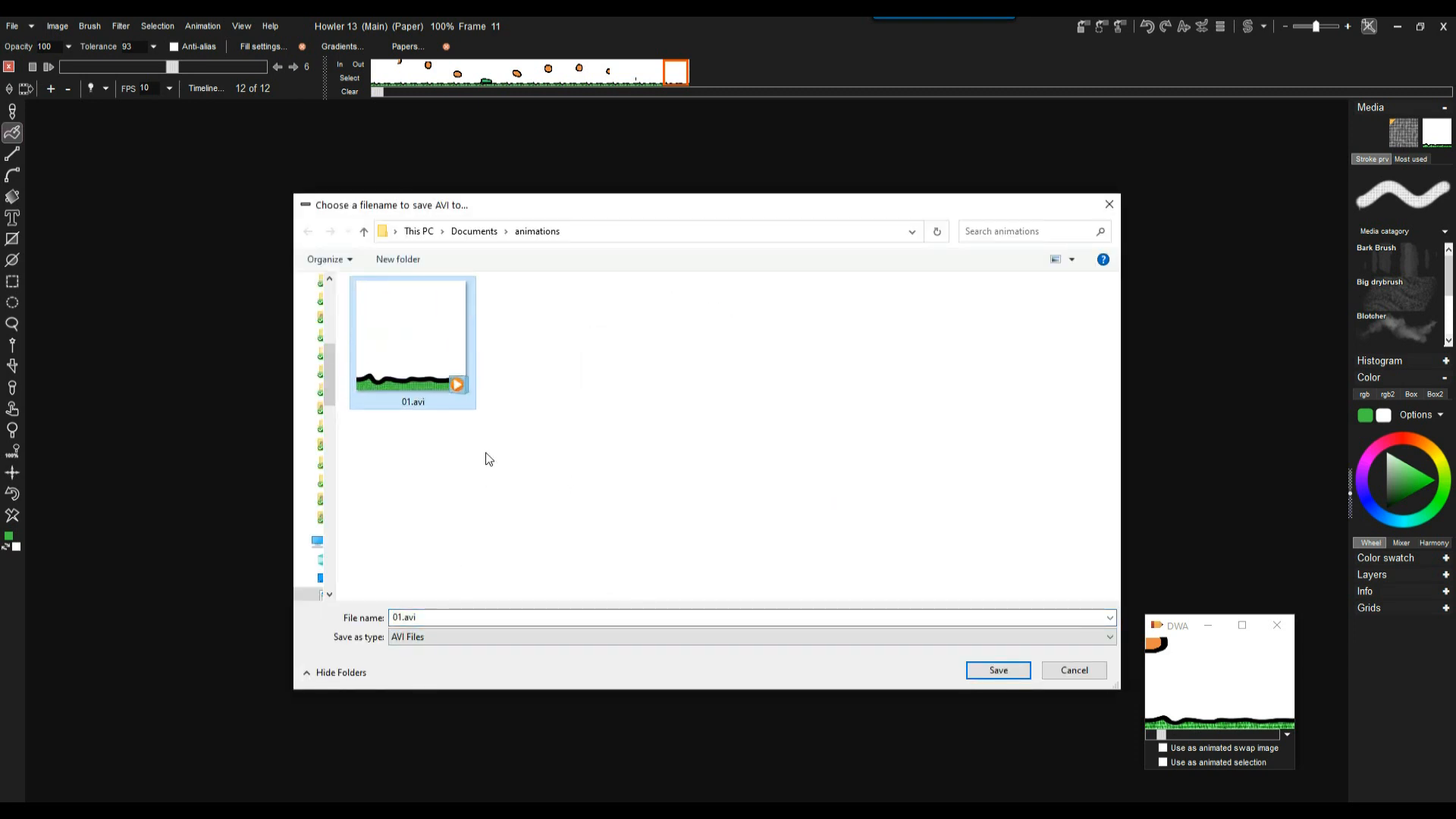
scroll(508, 476, "down", 4)
scroll(513, 480, "down", 1)
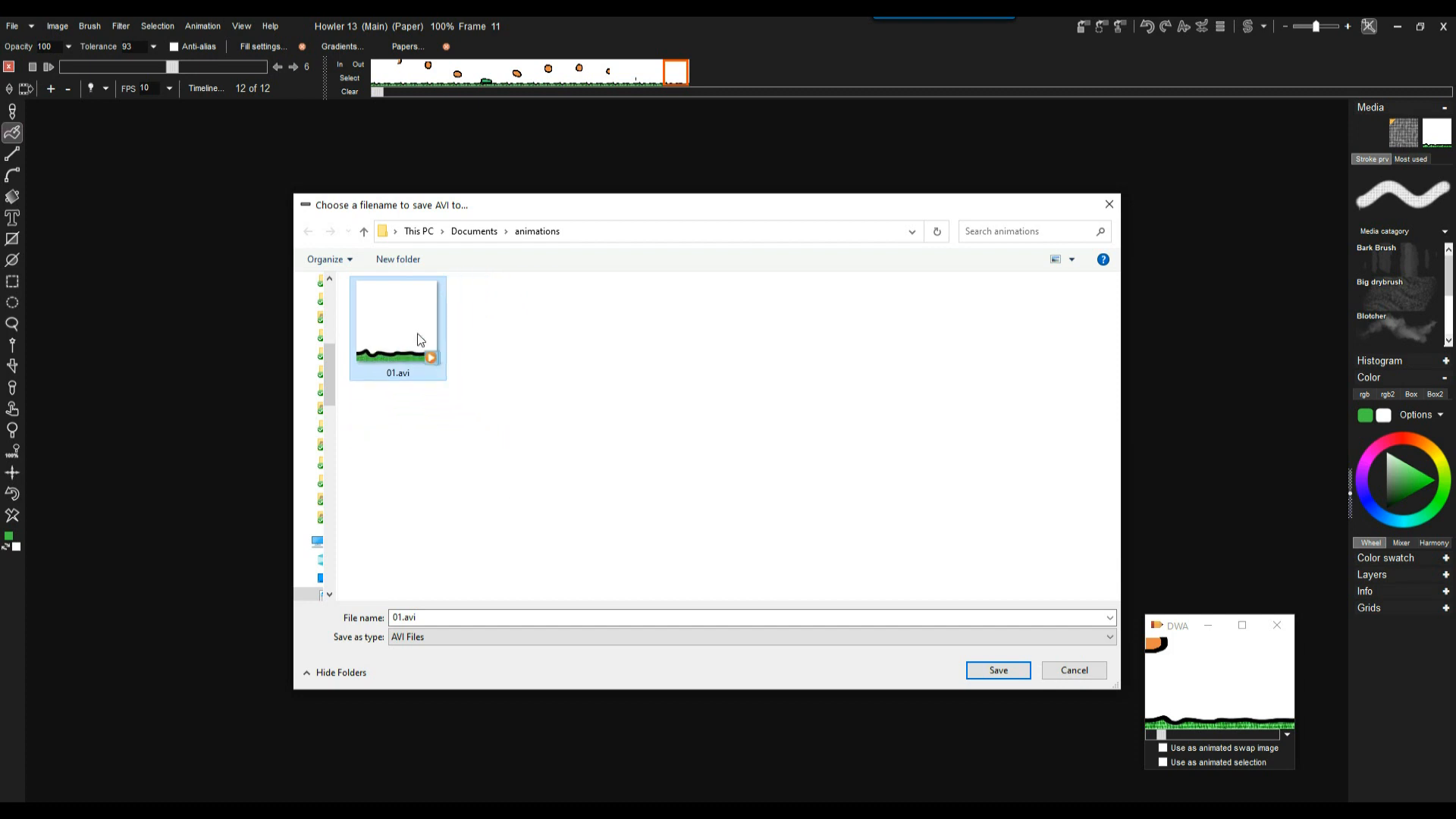
Set the AVI output file name to 01-uncompressed.avi in the animations folder.
double_click(402, 618)
left_click(403, 618)
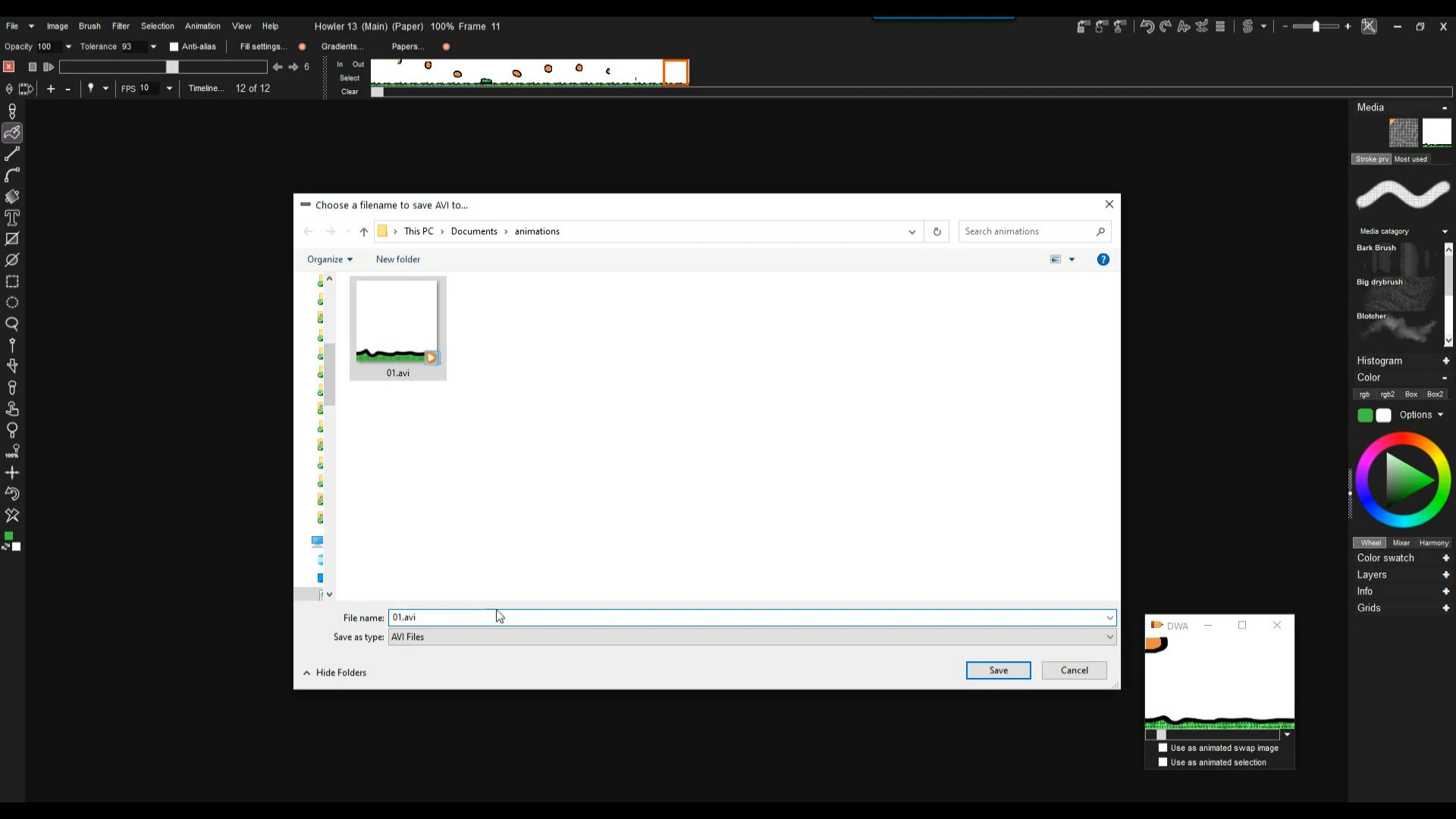
left_click(403, 616)
type("-")
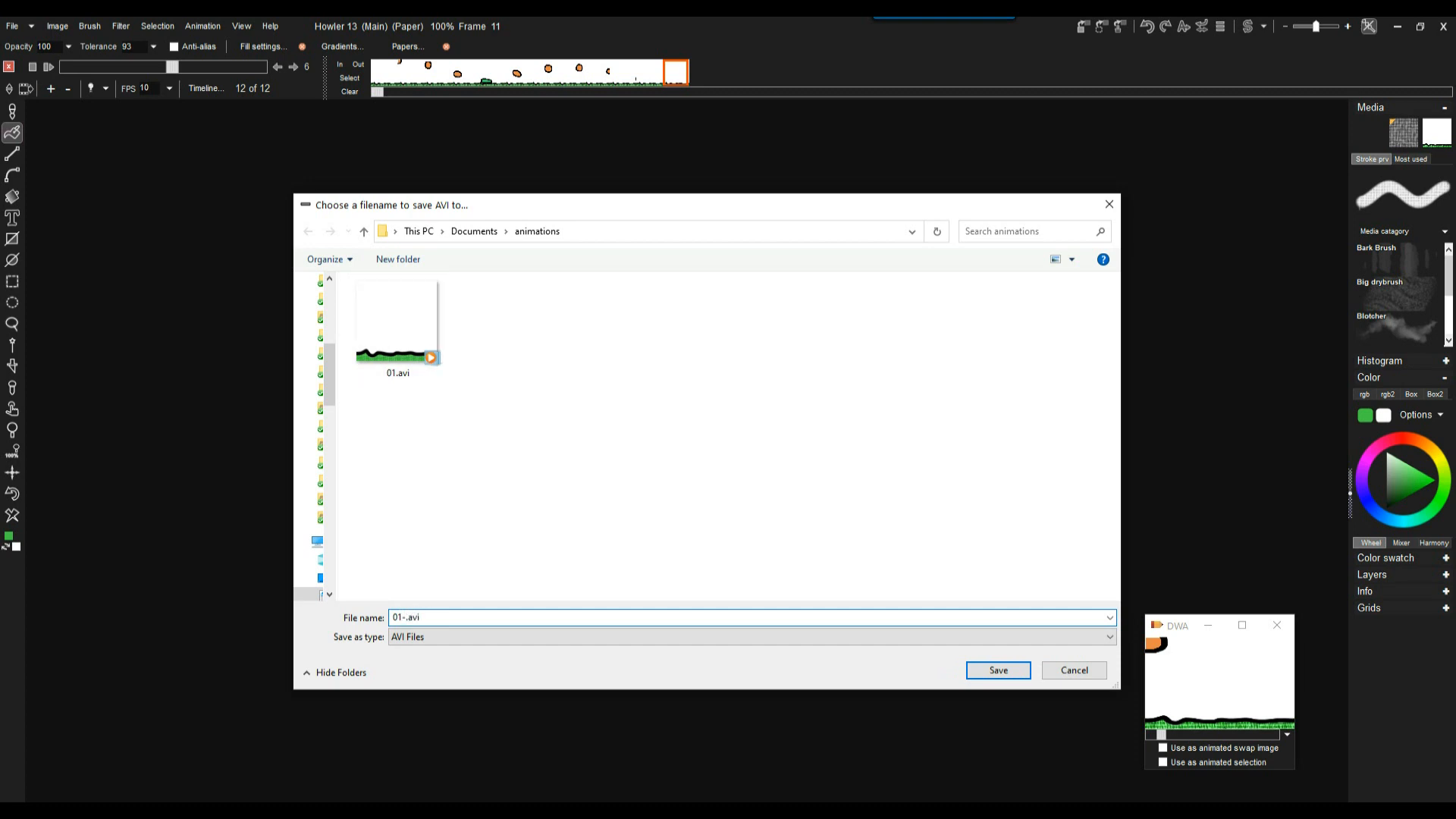
type("uncompressed")
left_click(988, 669)
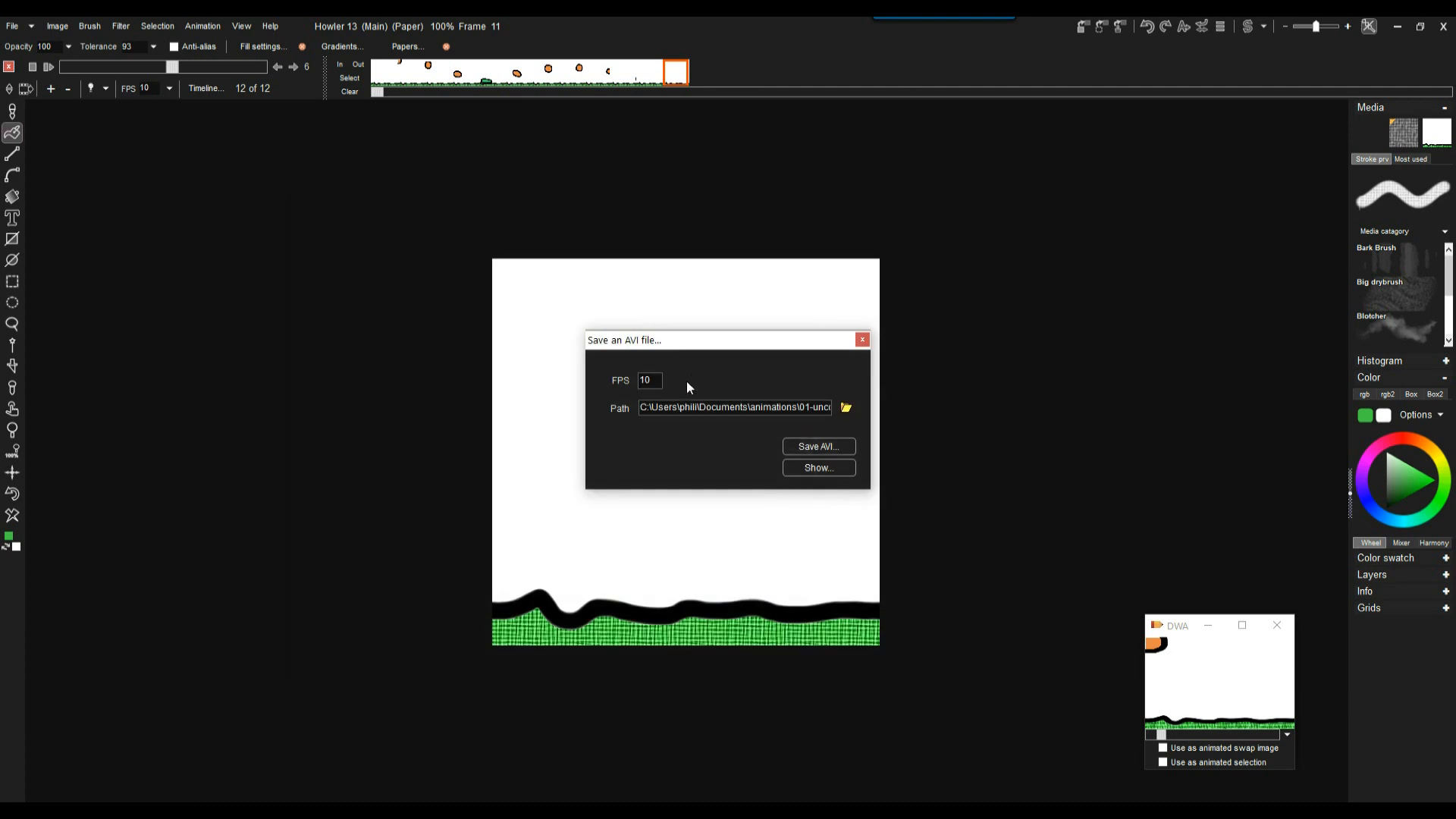
Save the AVI at 10 FPS with Full Frames (Uncompressed) as the video compressor.
left_click(816, 446)
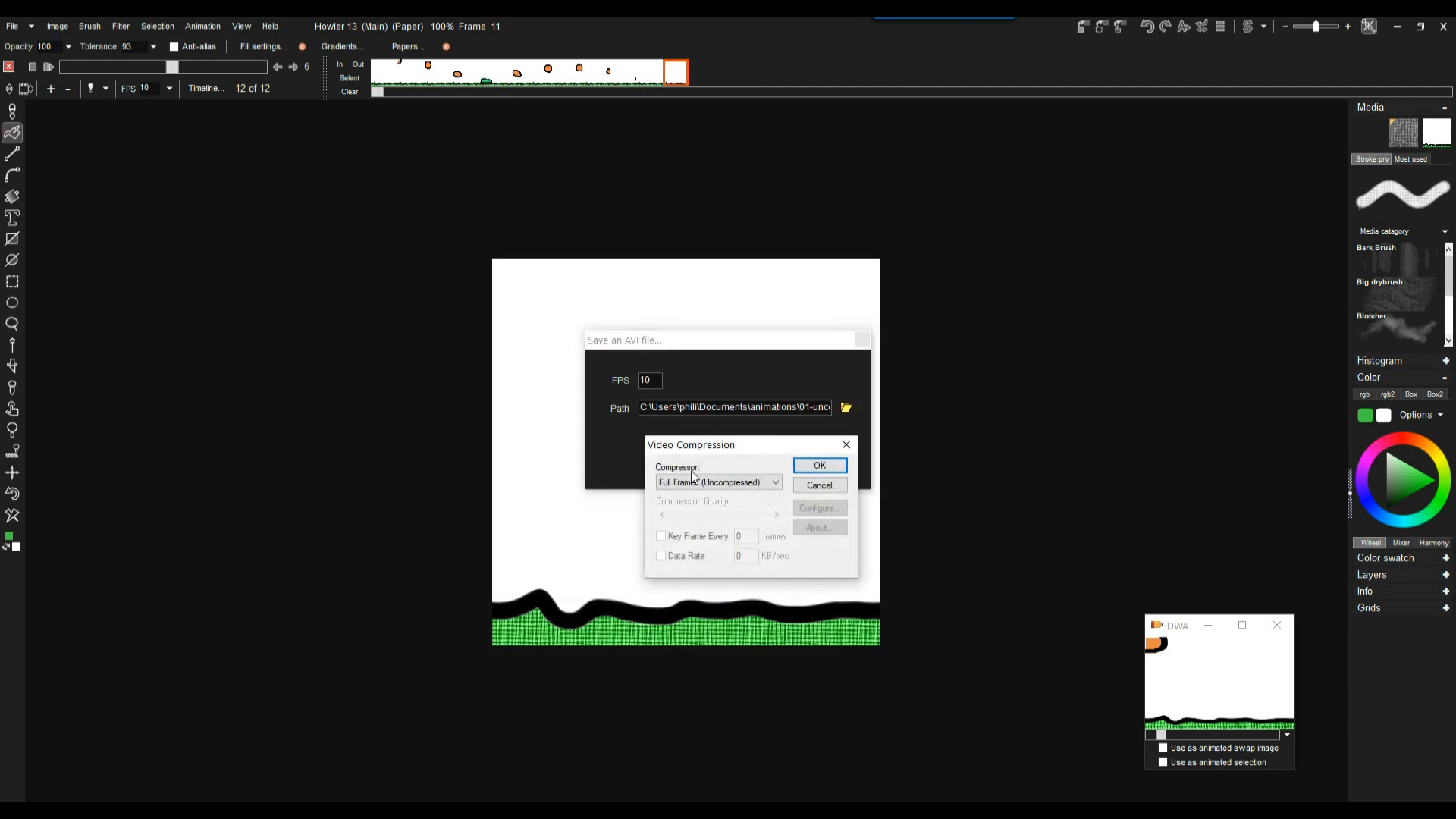
left_click(774, 482)
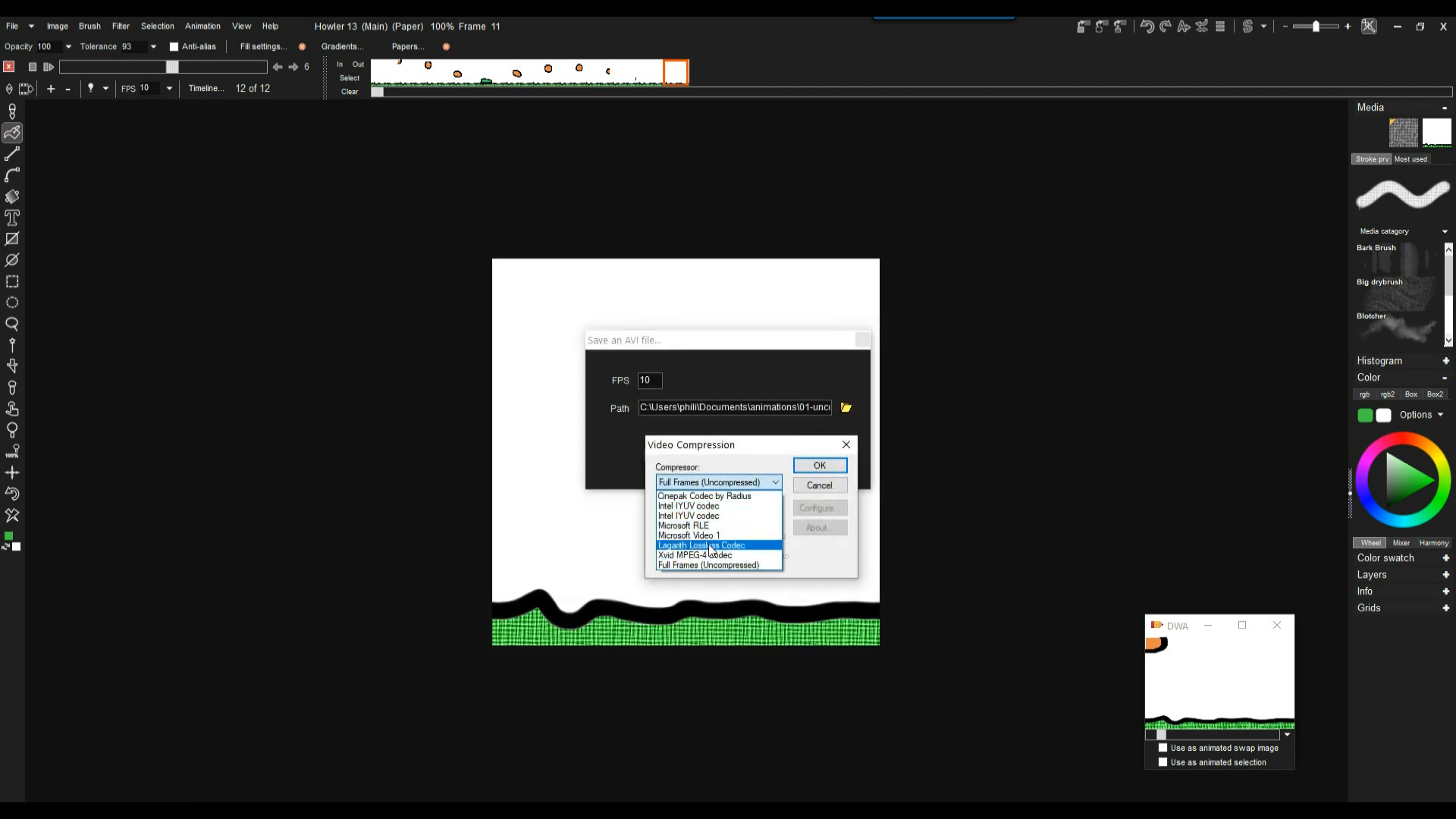
left_click(742, 565)
left_click(814, 467)
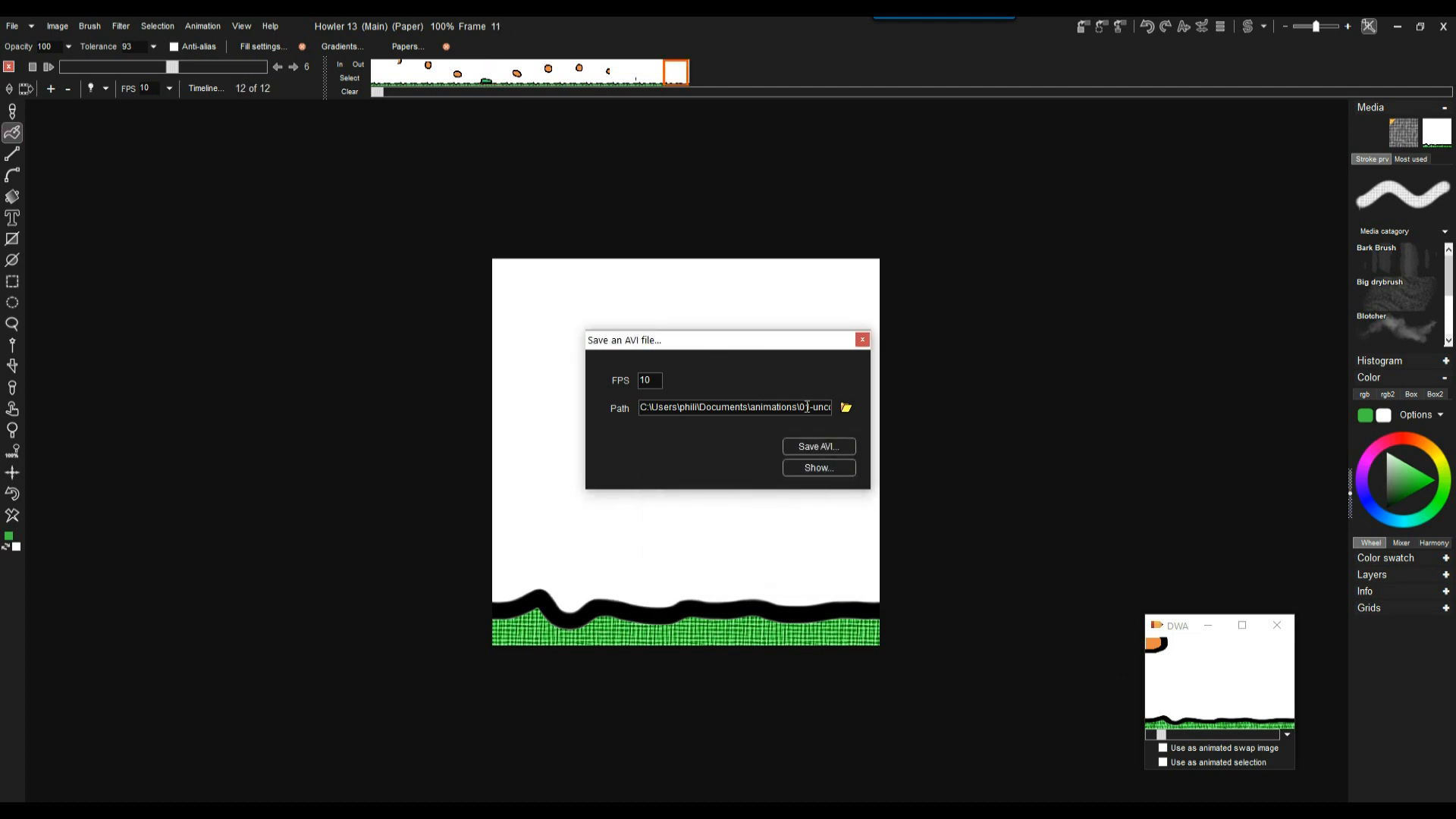
Change the AVI output file name to 01-lagarith.avi in the same animations folder.
left_click(845, 408)
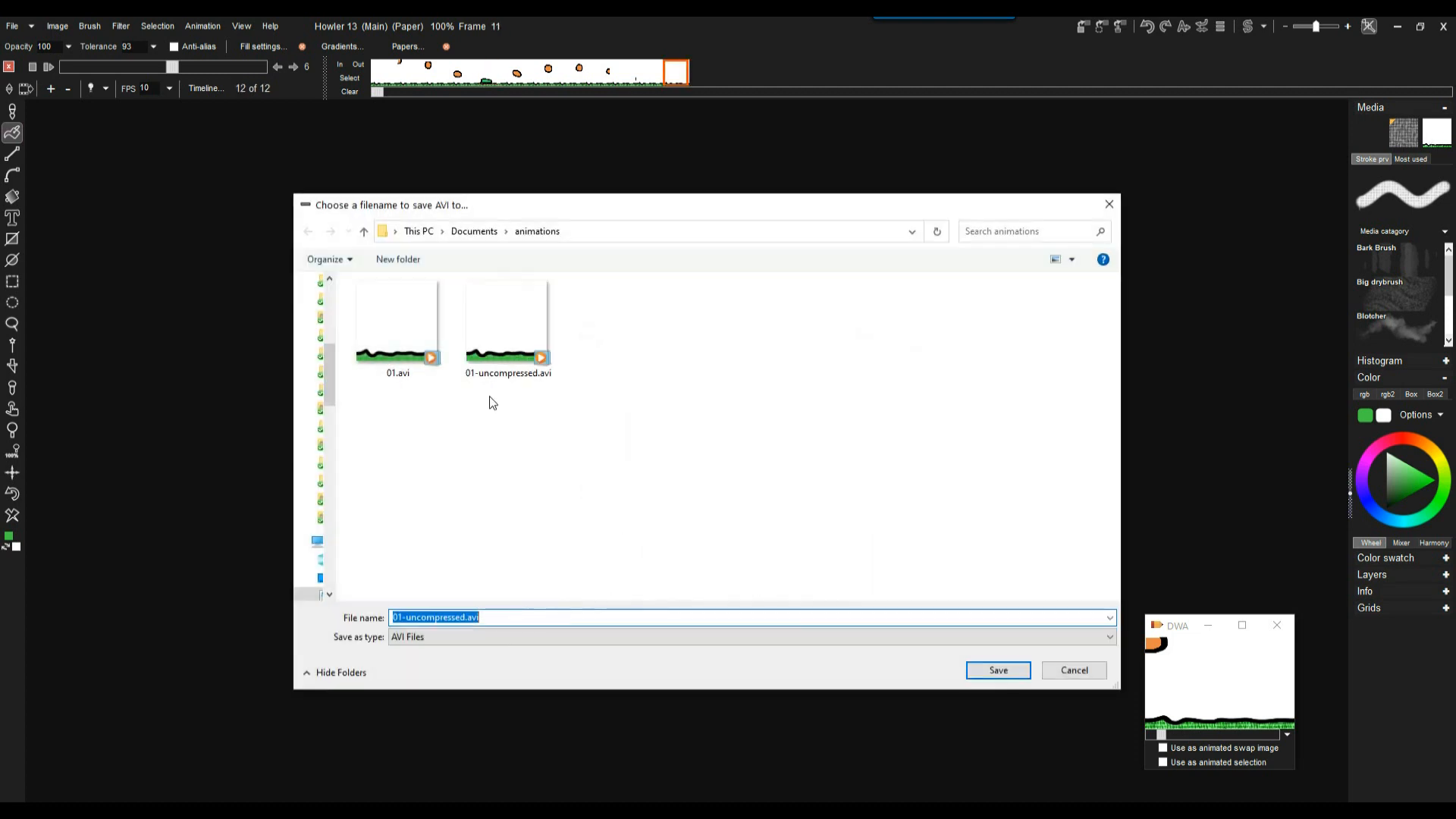
left_click(407, 617)
left_click_drag(406, 617, 465, 618)
type("lag")
type("arith")
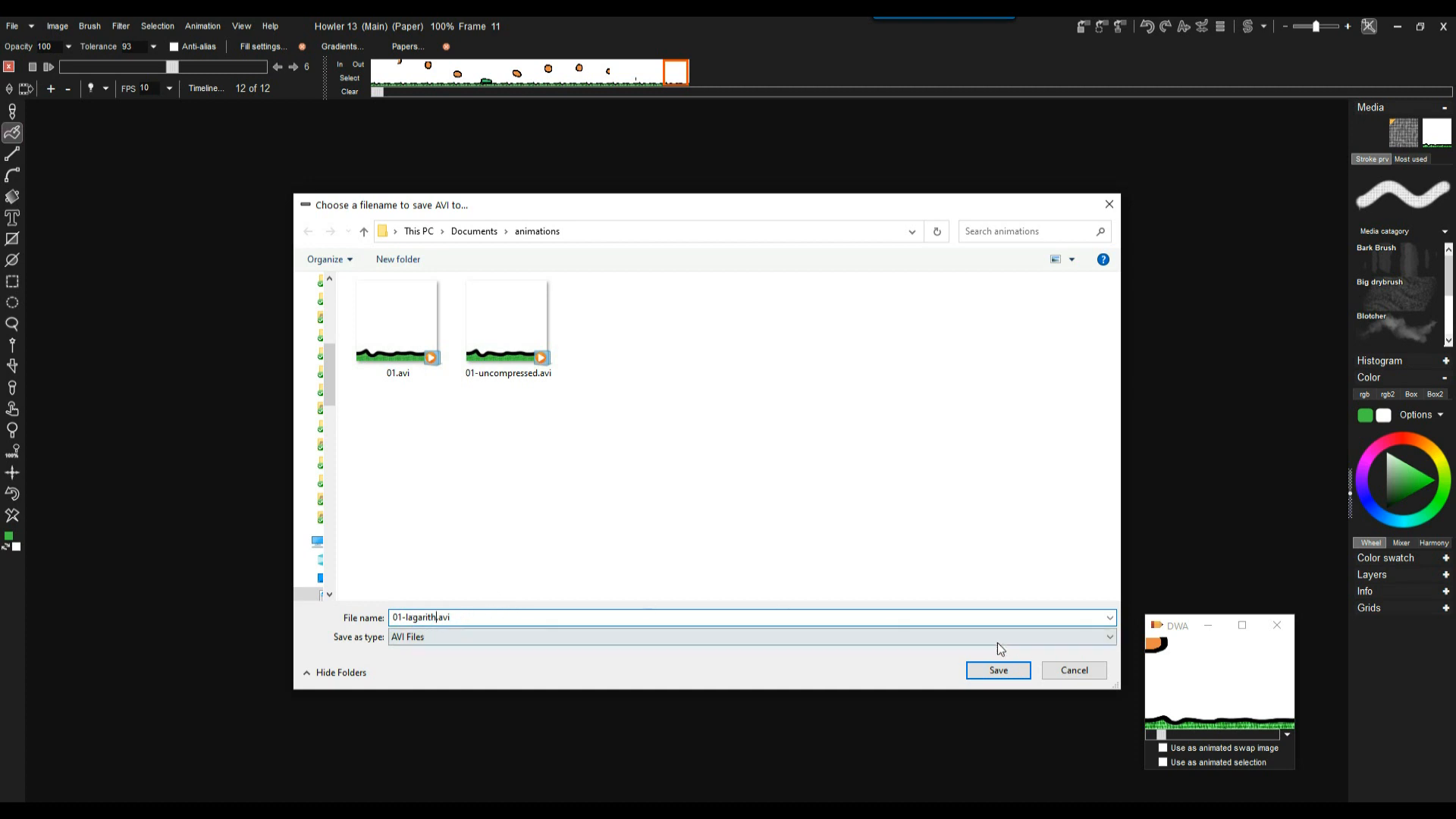
left_click(1006, 672)
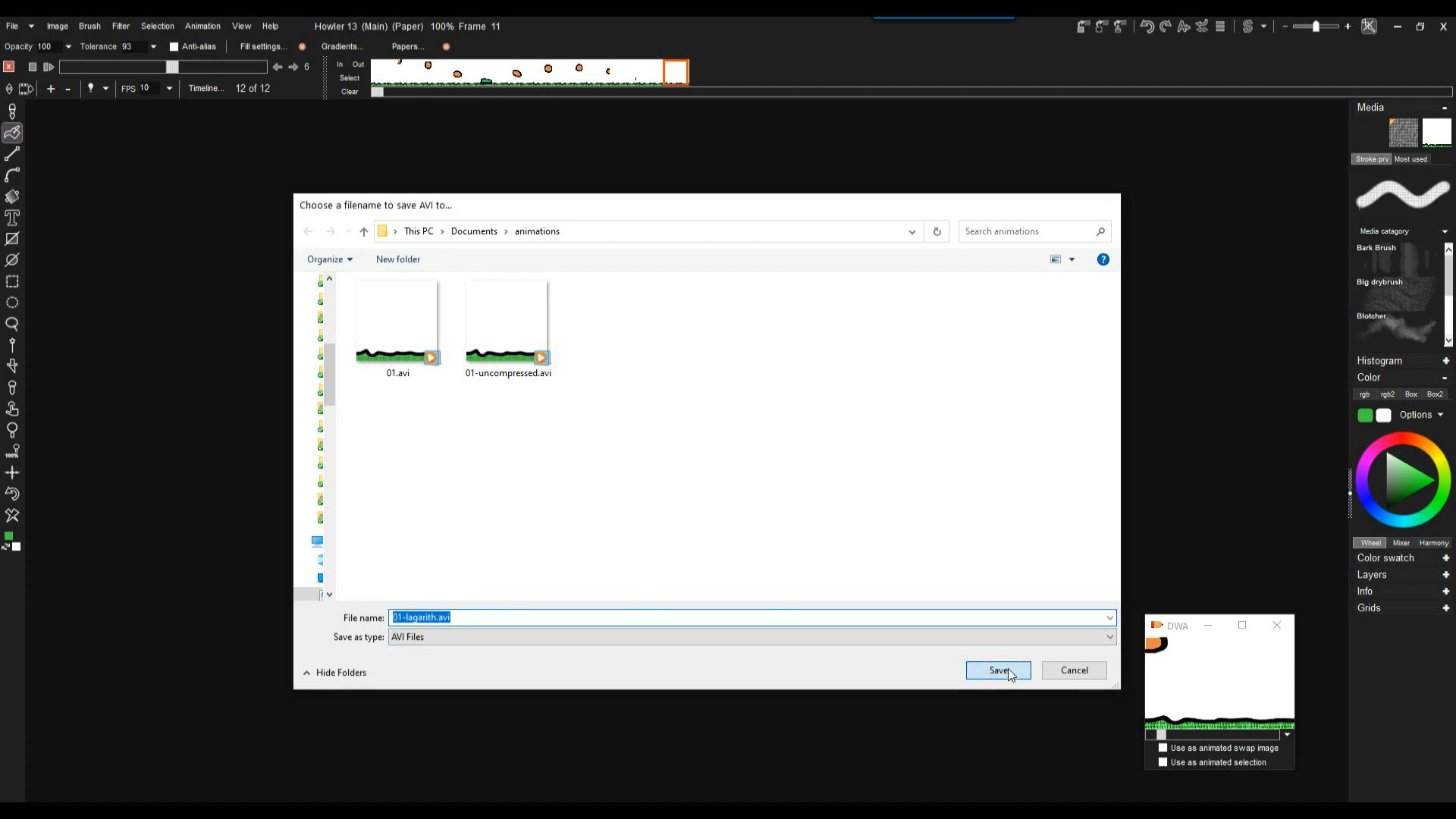
Save the AVI with Lagarith Lossless Codec as the video compressor and close the AVI save dialog.
left_click(808, 446)
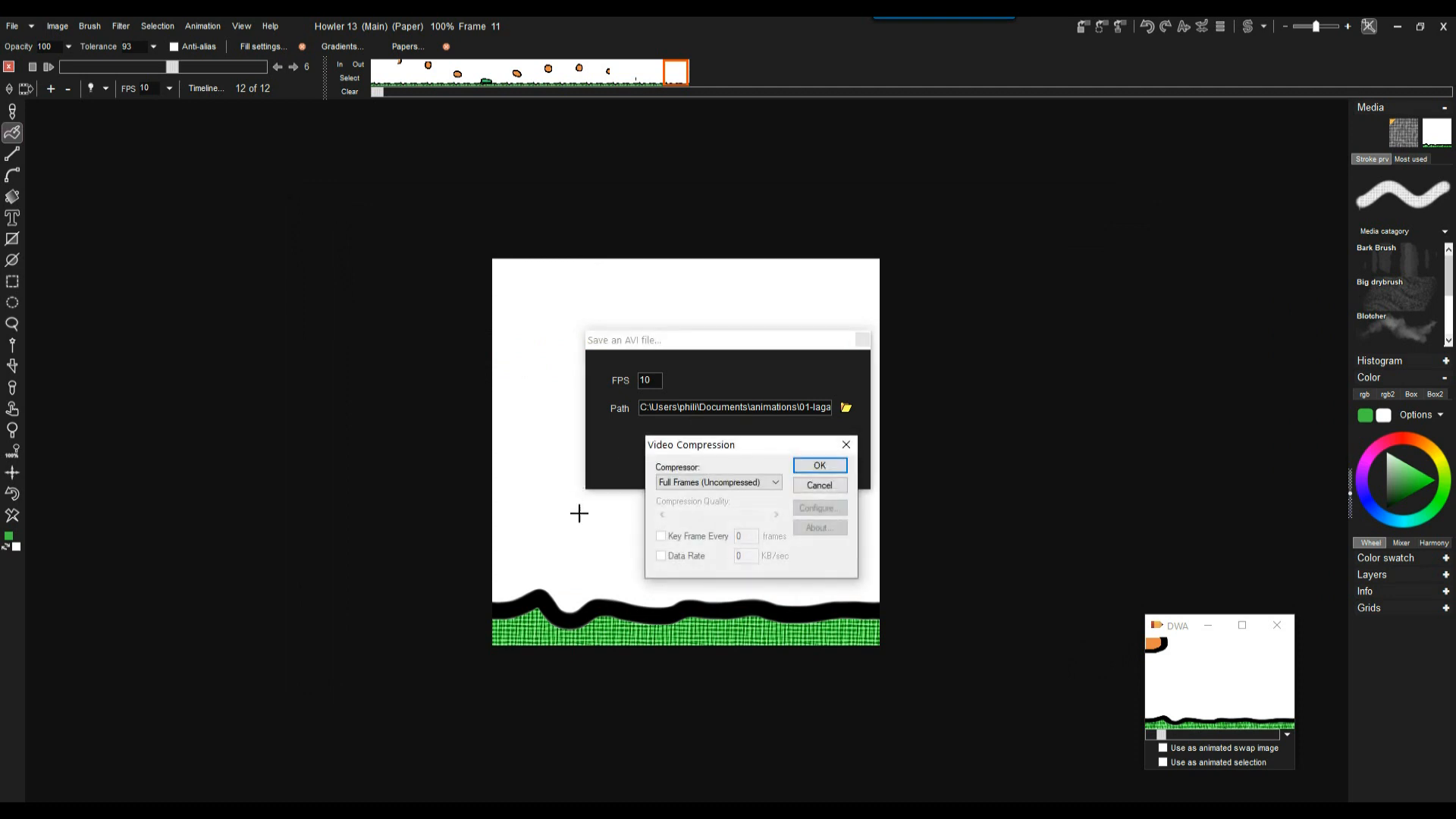
left_click(766, 482)
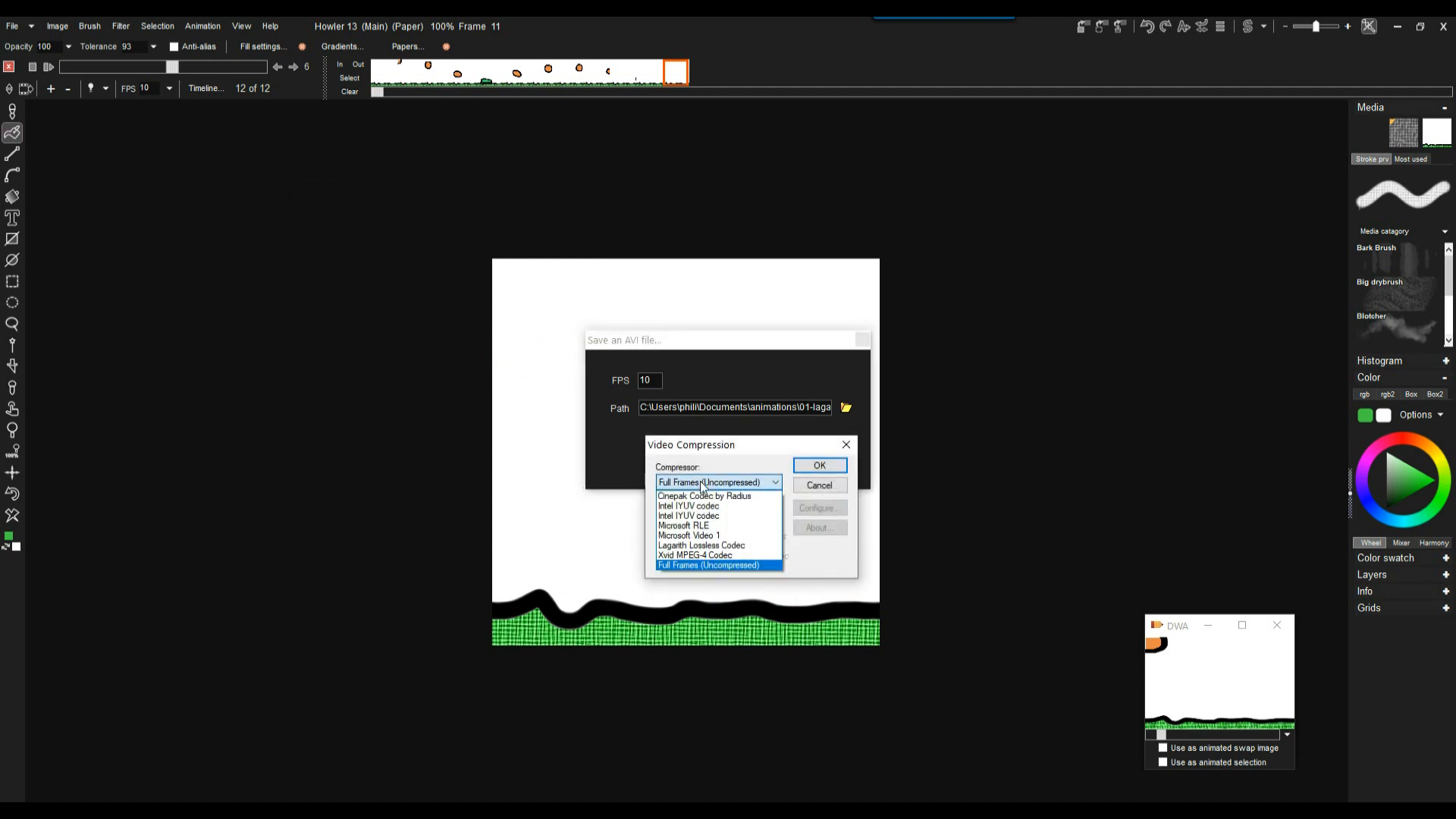
left_click(699, 545)
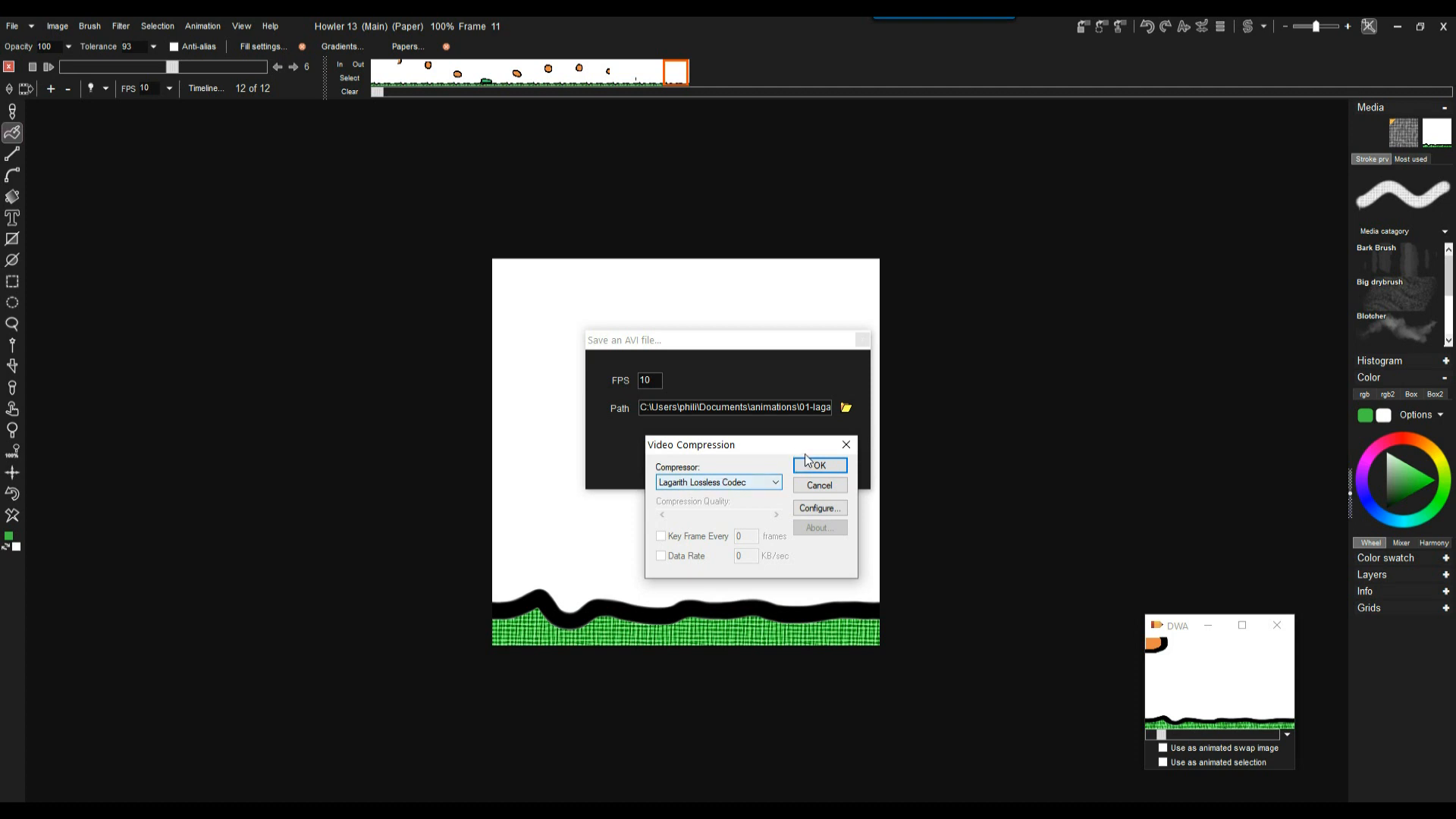
left_click(833, 466)
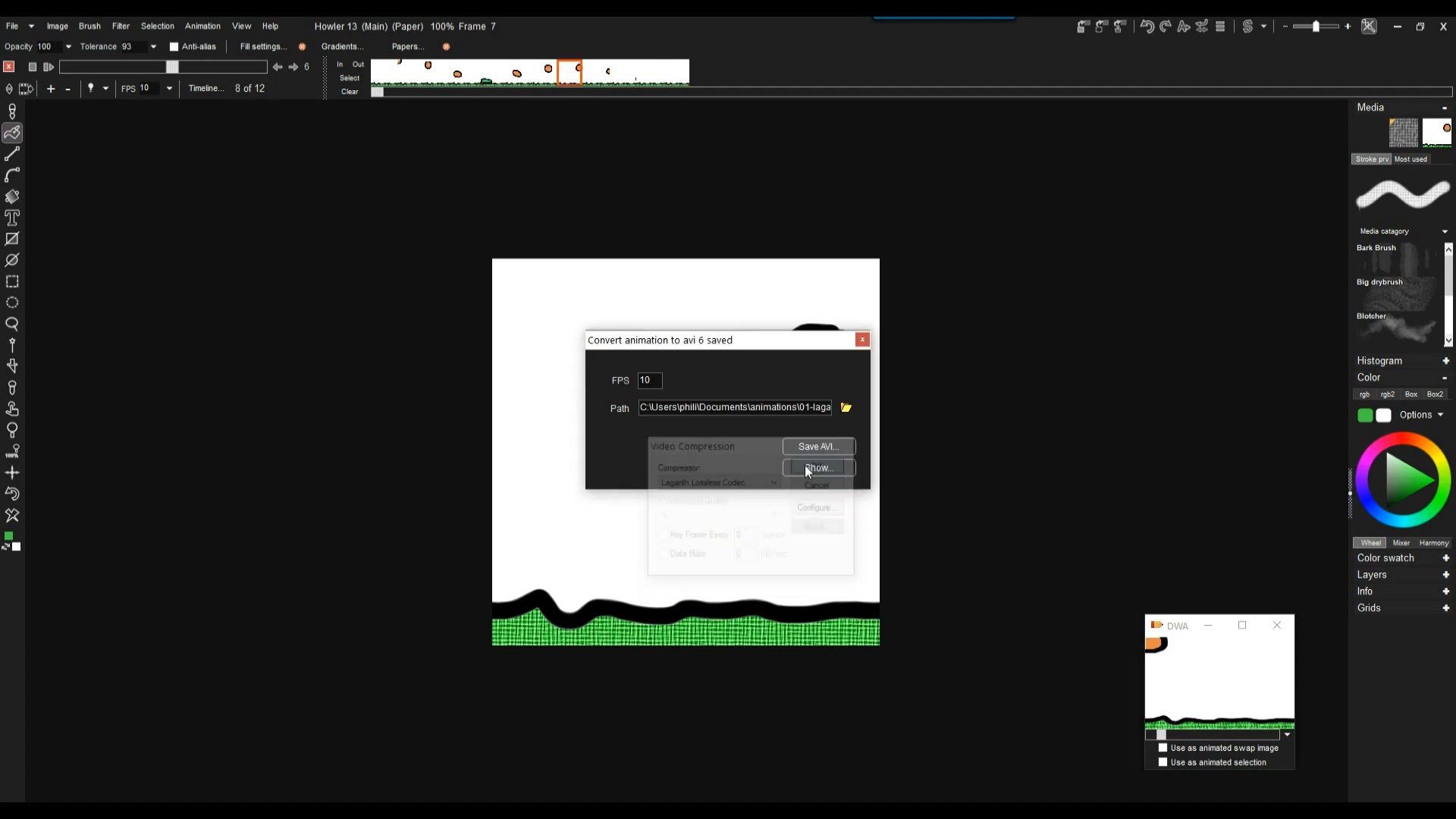
left_click(863, 339)
Start a media export of the animation and choose WMV3 (.wmv) as the format.
left_click(206, 26)
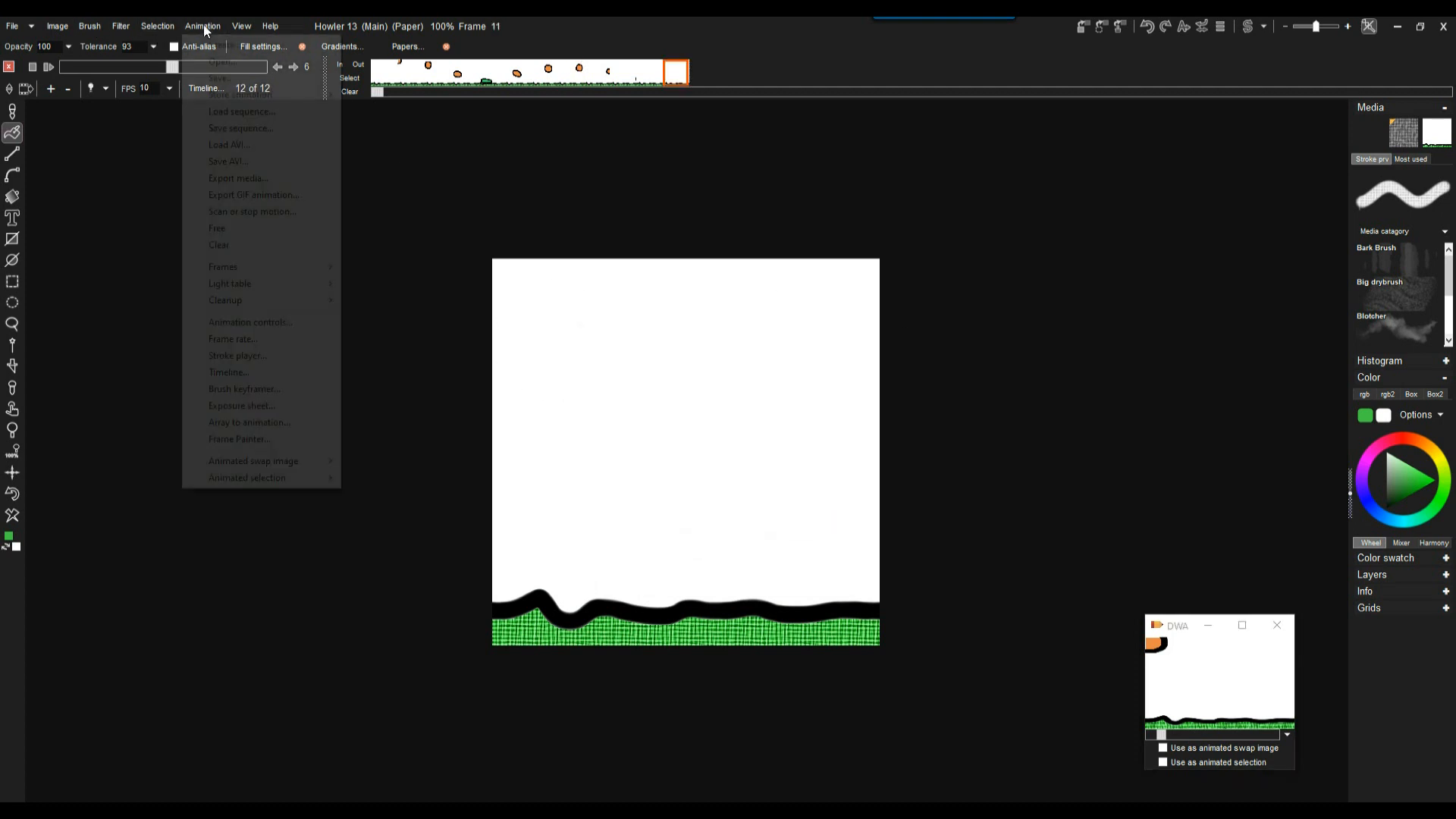
left_click(243, 178)
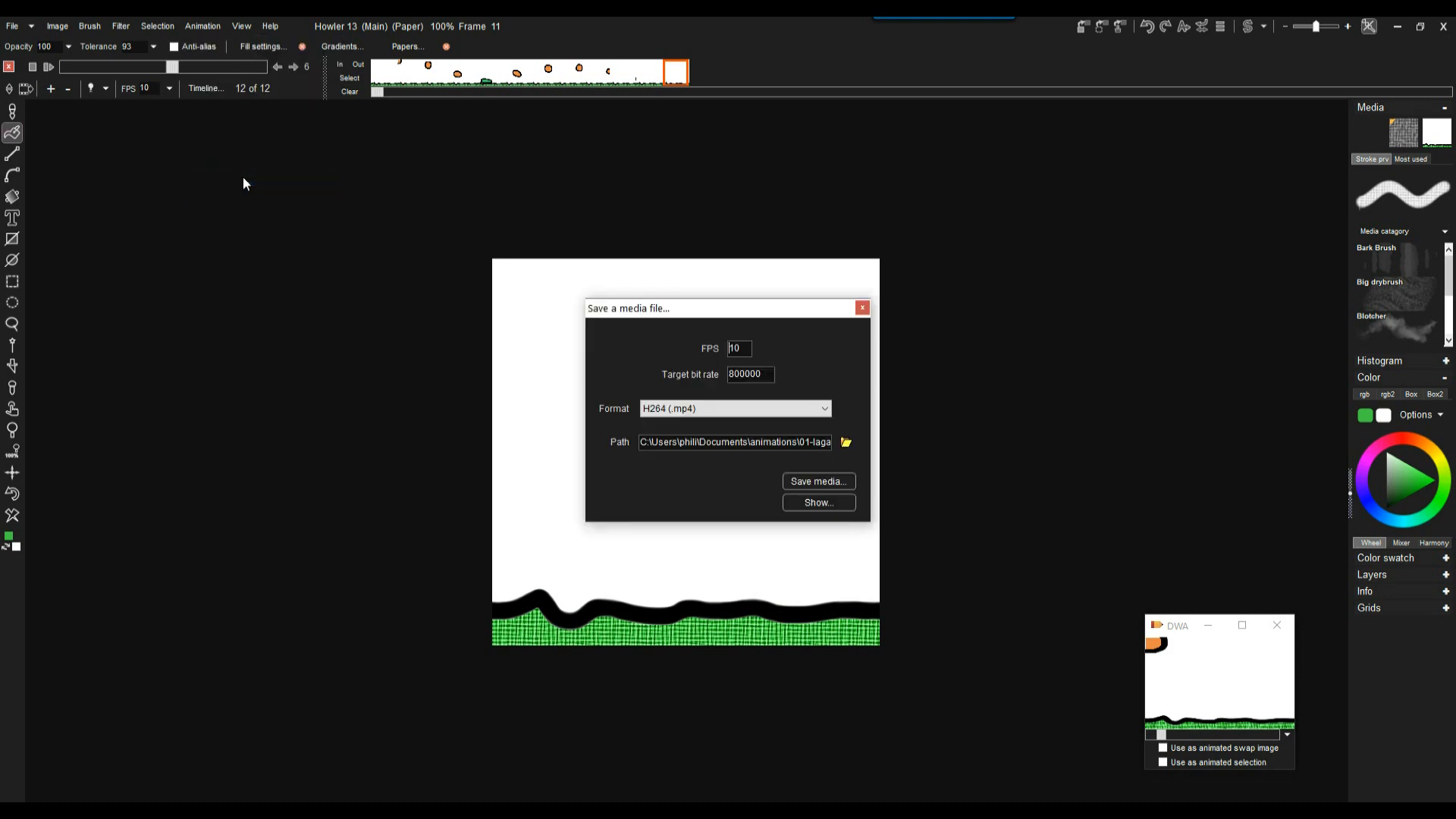
left_click(675, 410)
left_click(693, 410)
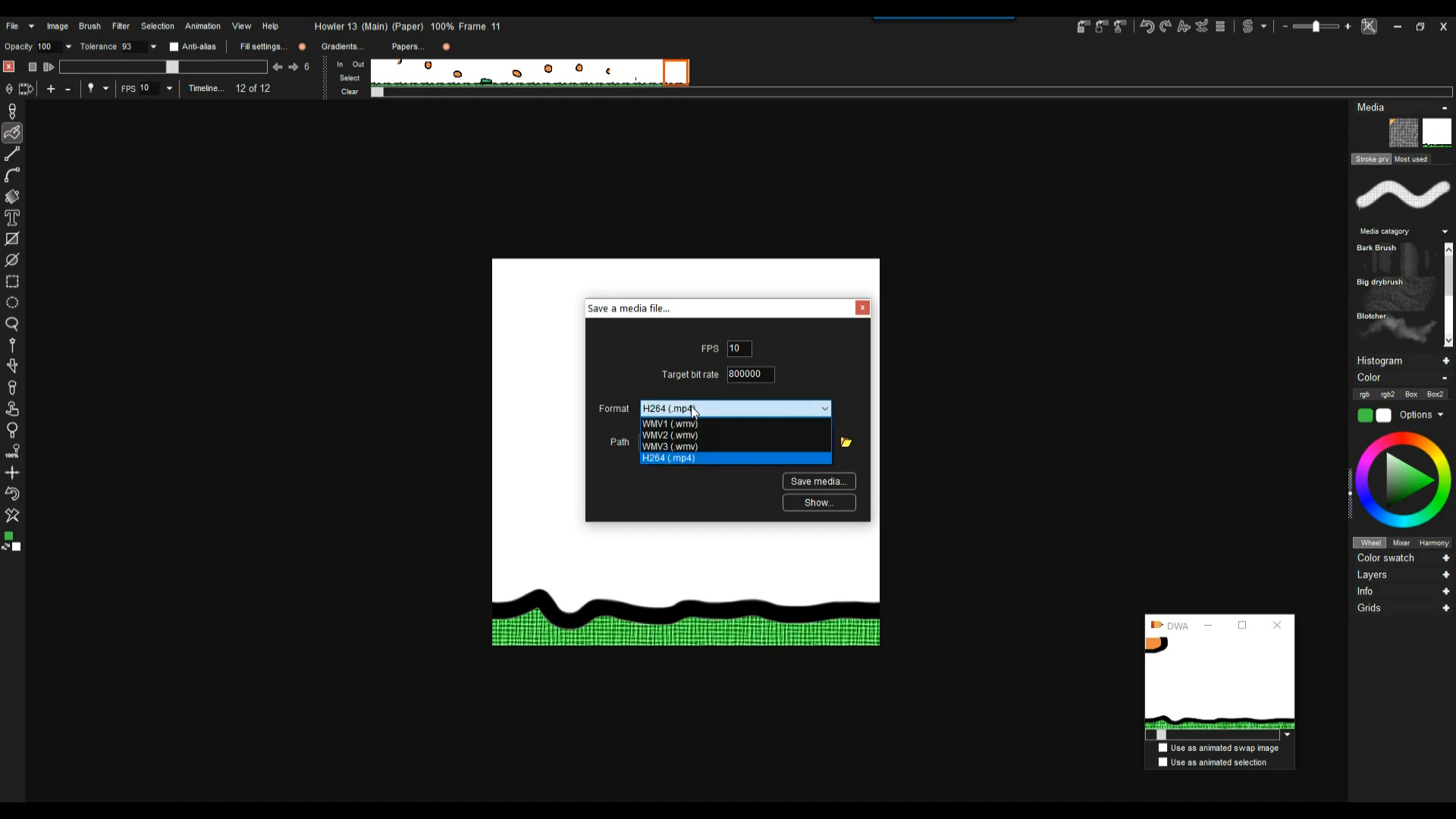
left_click(671, 448)
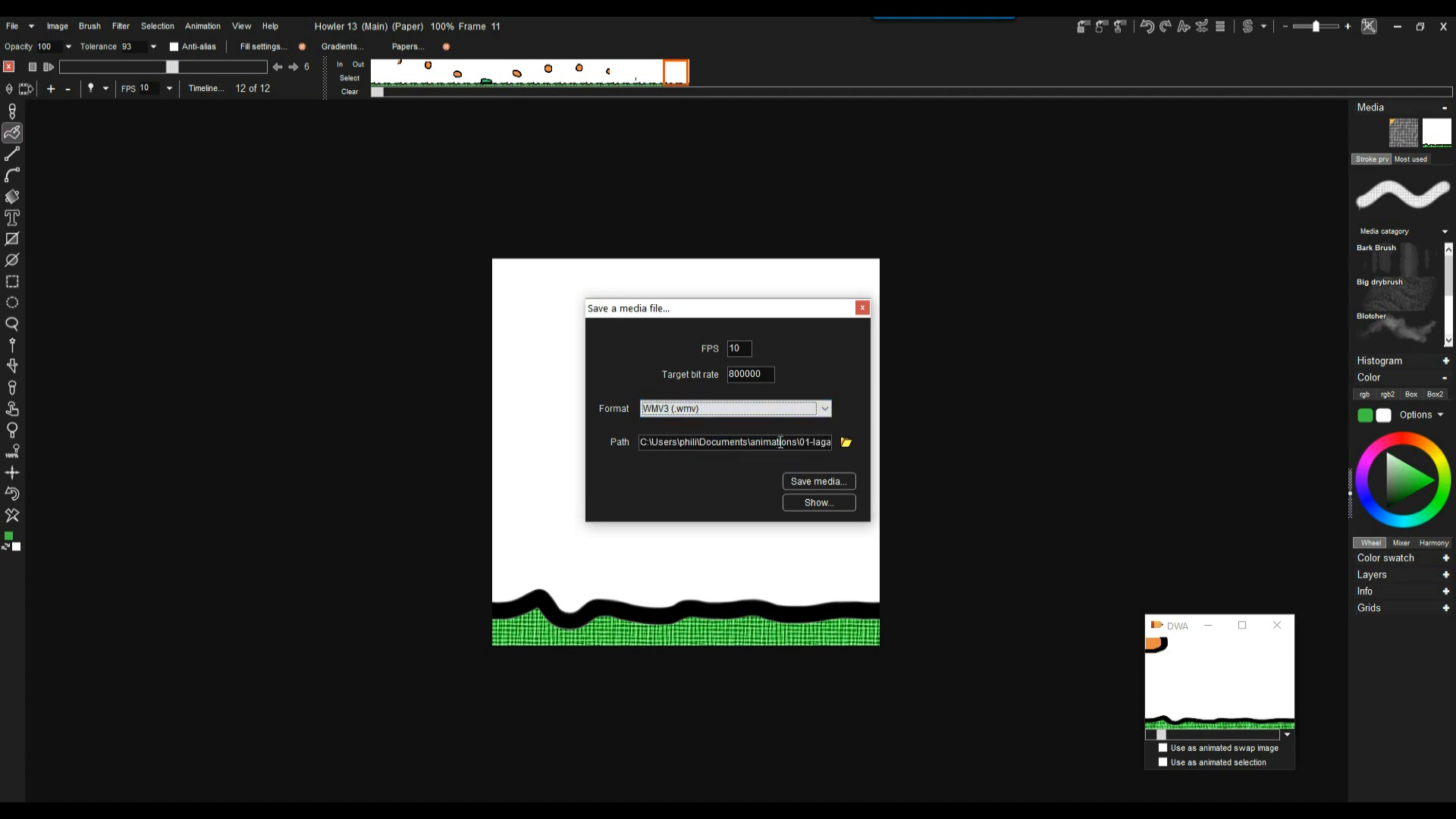
Change the file name in the media export path to 01-WMV3.wmv.
left_click_drag(796, 442, 915, 443)
left_click(784, 444)
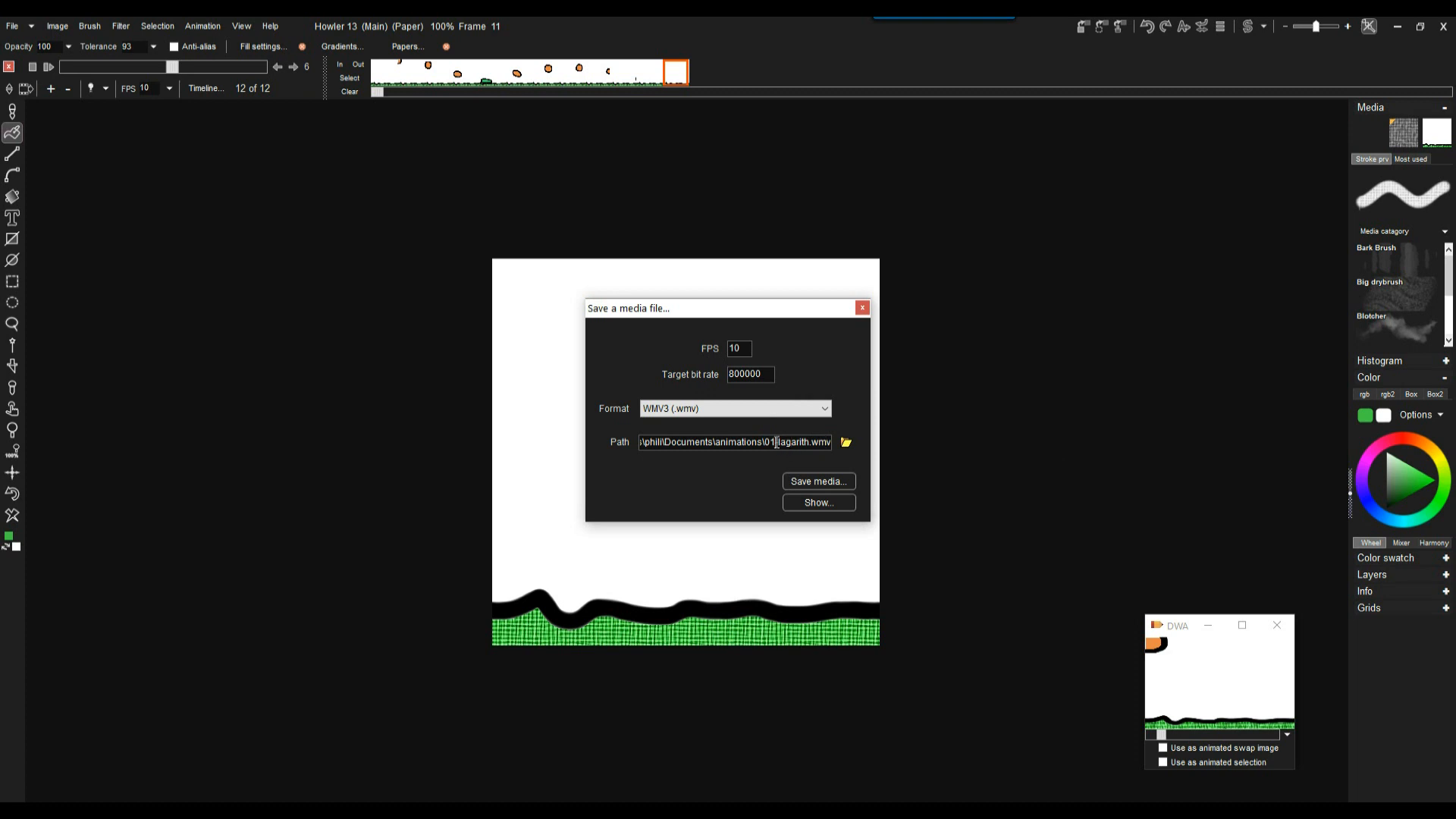
key("BackSpace")
key("BackSpace")
key("BackSpace")
key("Delete")
key("Delete")
key("Delete")
key("Delete")
key("Delete")
key("Delete")
left_click_drag(799, 441, 843, 441)
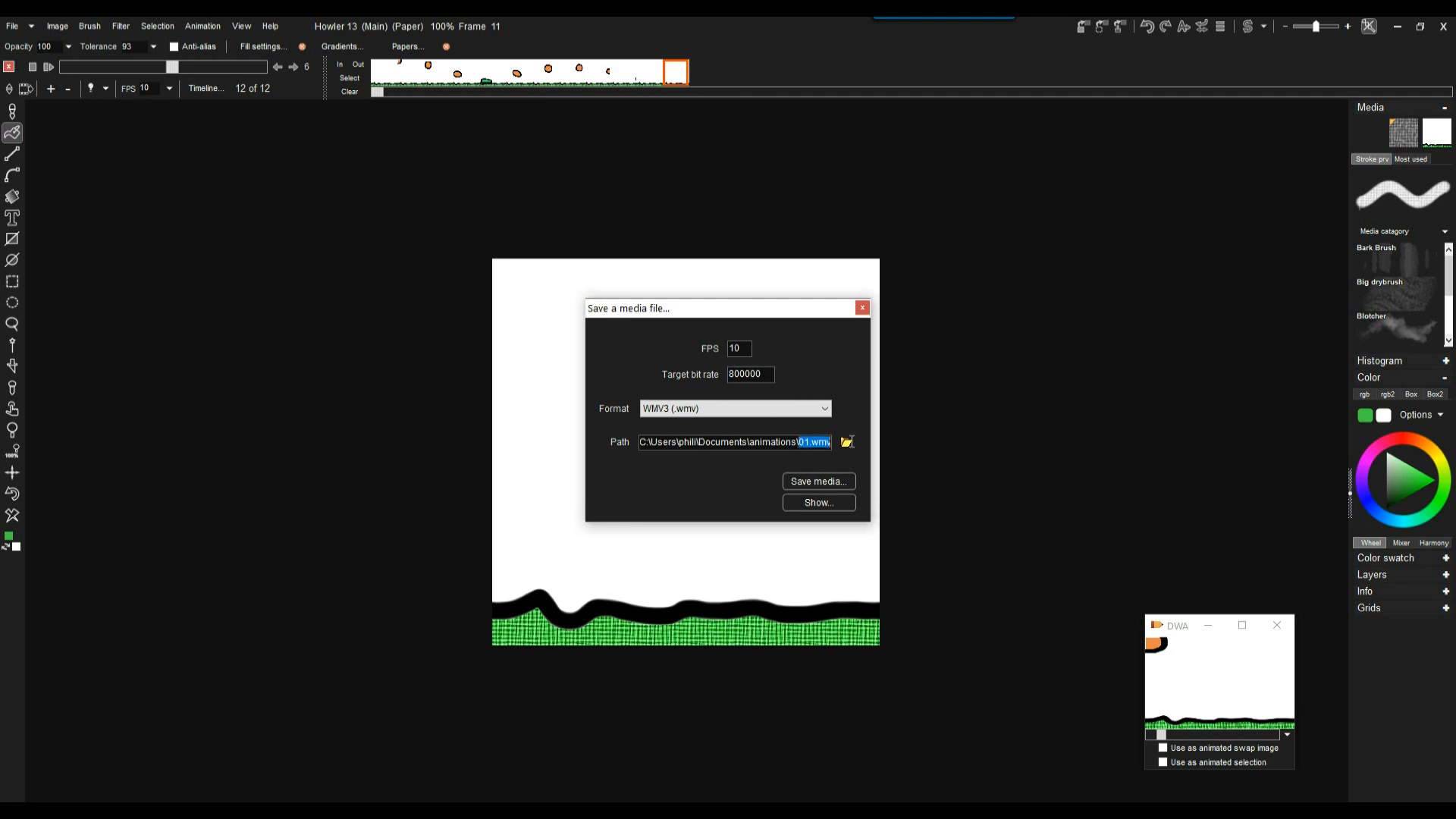
left_click(809, 442)
type("-WMV3")
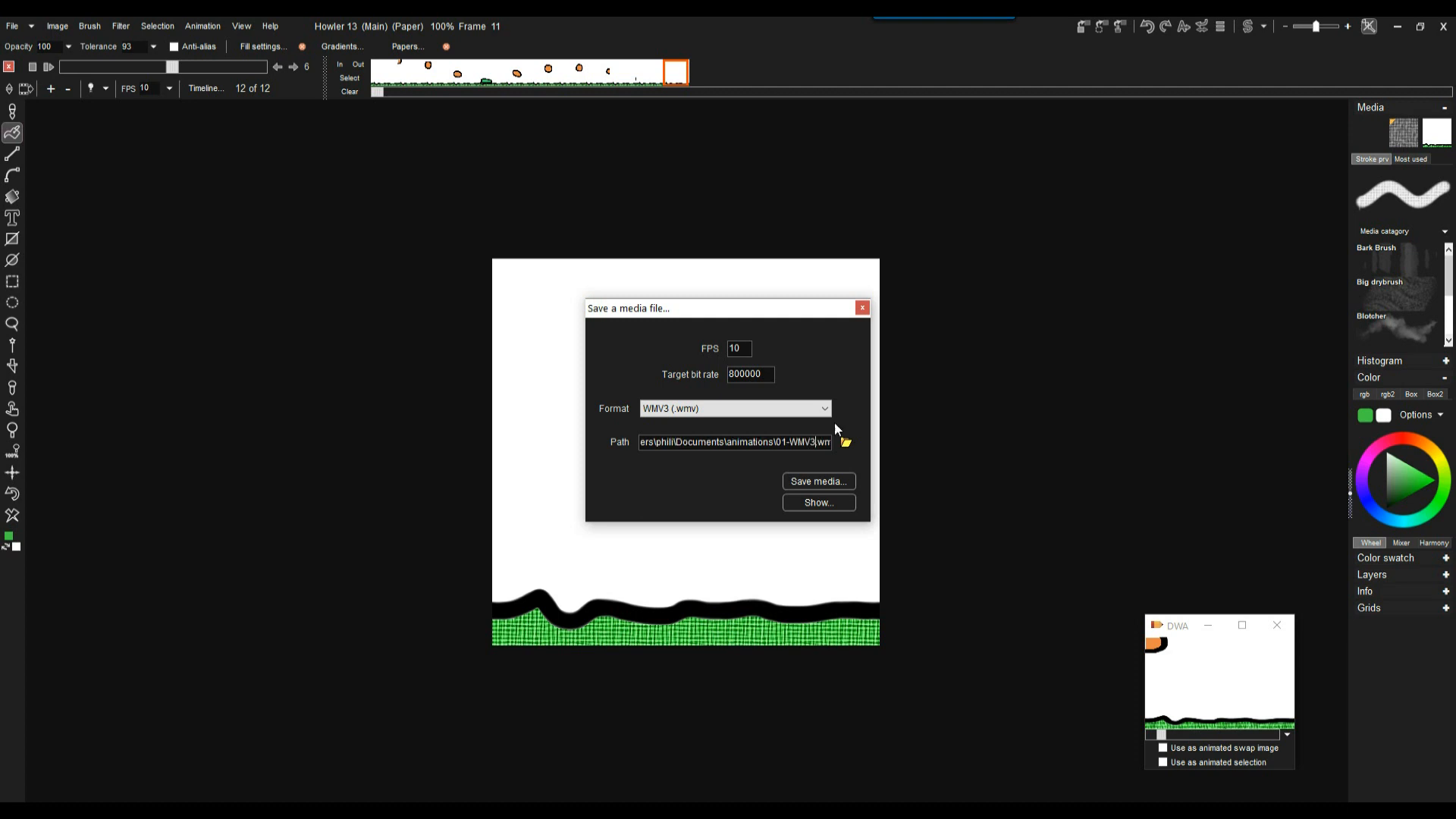
Set the media export's target bit rate to 12800000.
left_click_drag(741, 352, 734, 349)
left_click(745, 374)
key("Tab")
left_click(735, 376)
left_click(731, 375)
type("12")
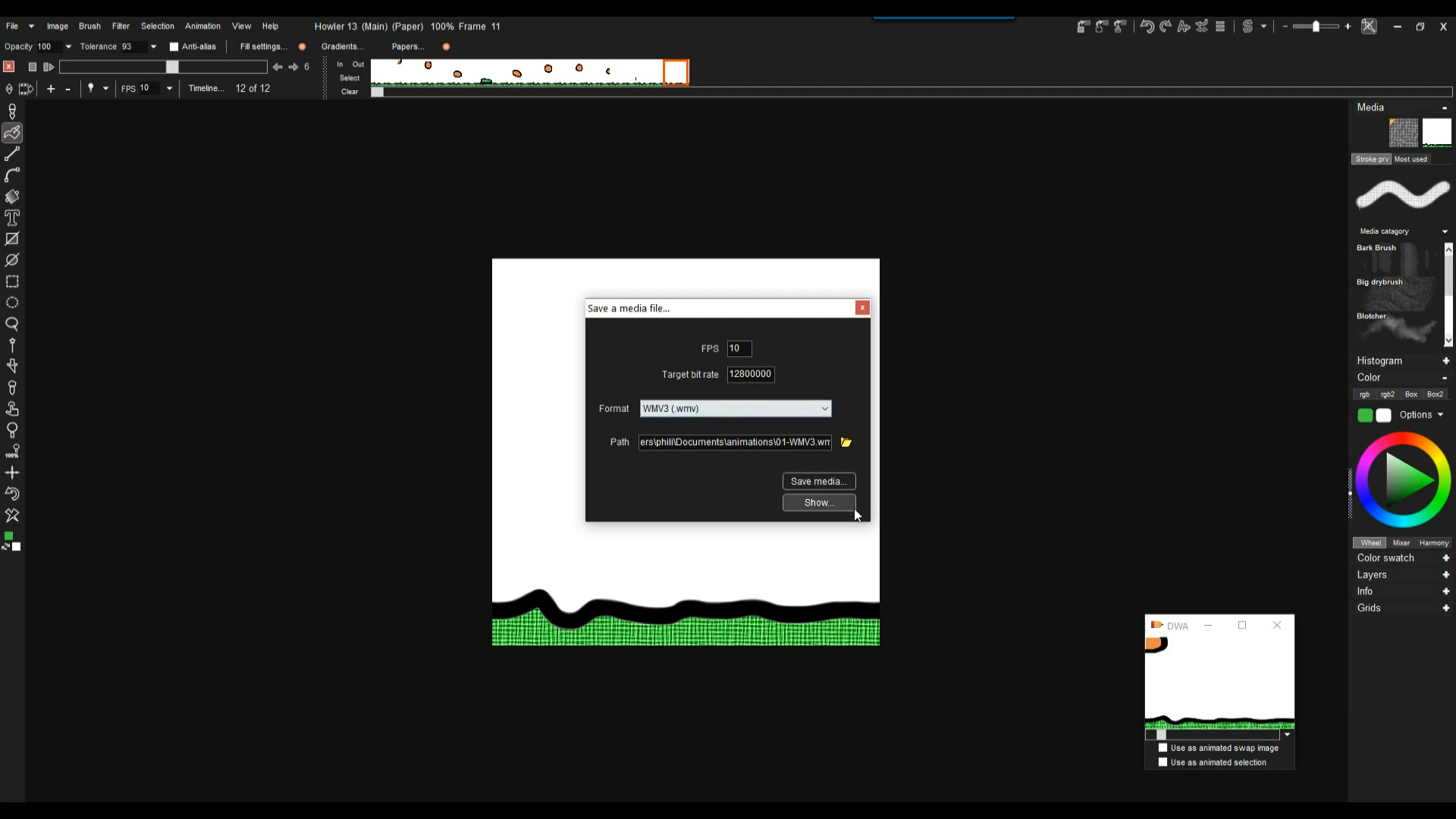
Save the WMV3 media file, show and replay it in the media player, and close the player.
left_click(825, 480)
left_click(812, 500)
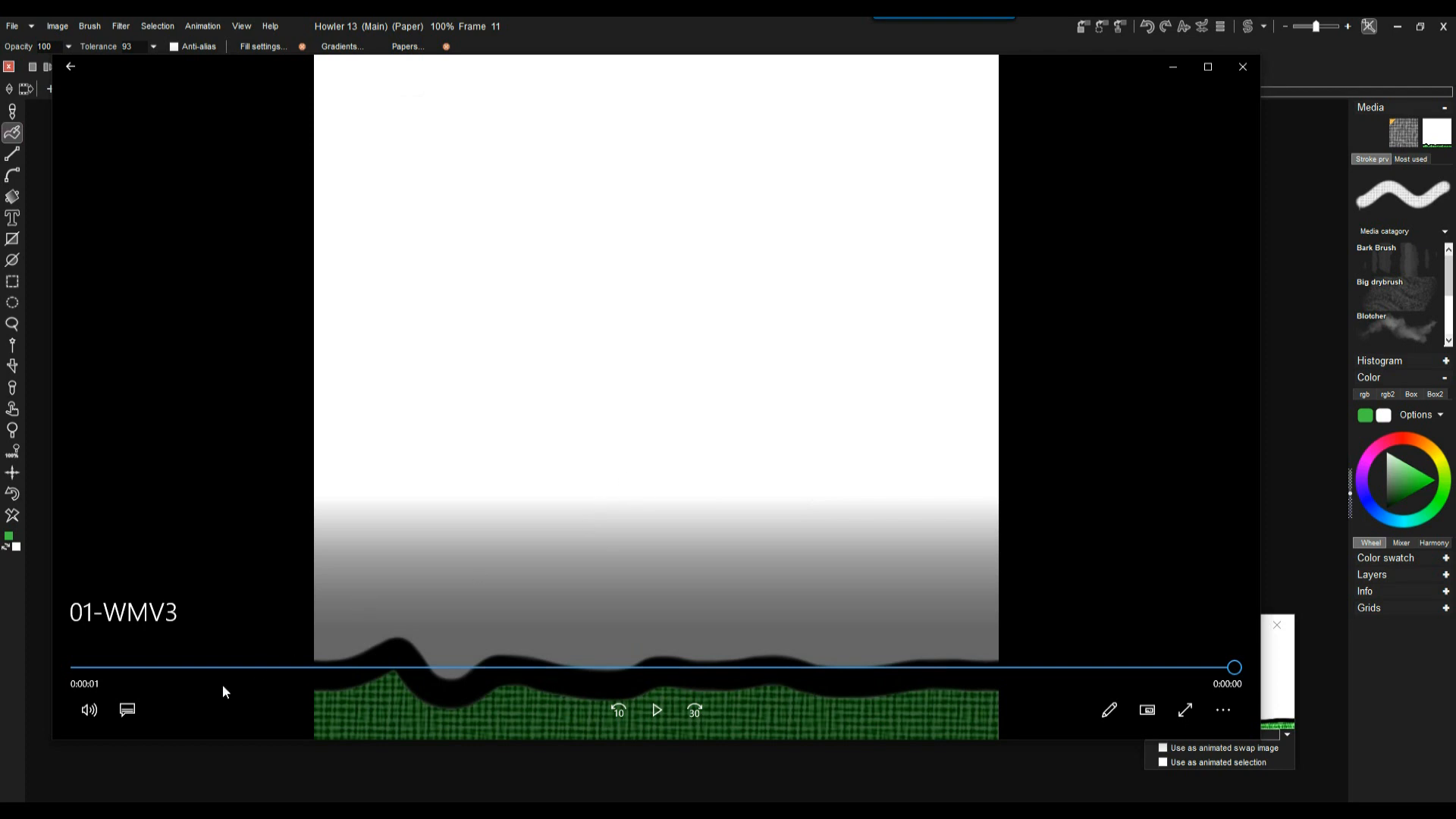
left_click(651, 704)
left_click(1243, 67)
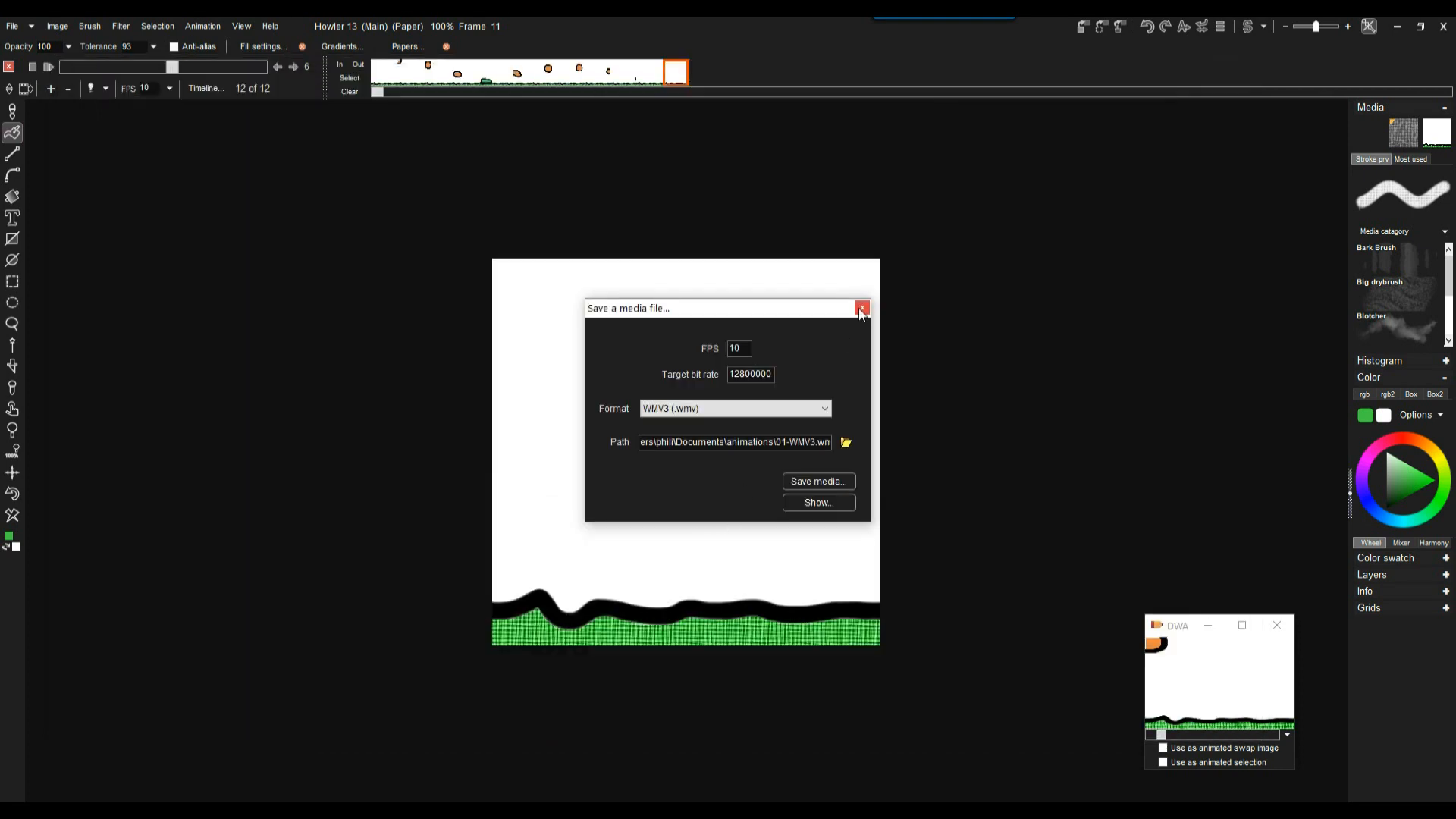
Switch the export format to H264 (.mp4) and change the file name in the path to 01-MP4.mp4.
left_click(709, 409)
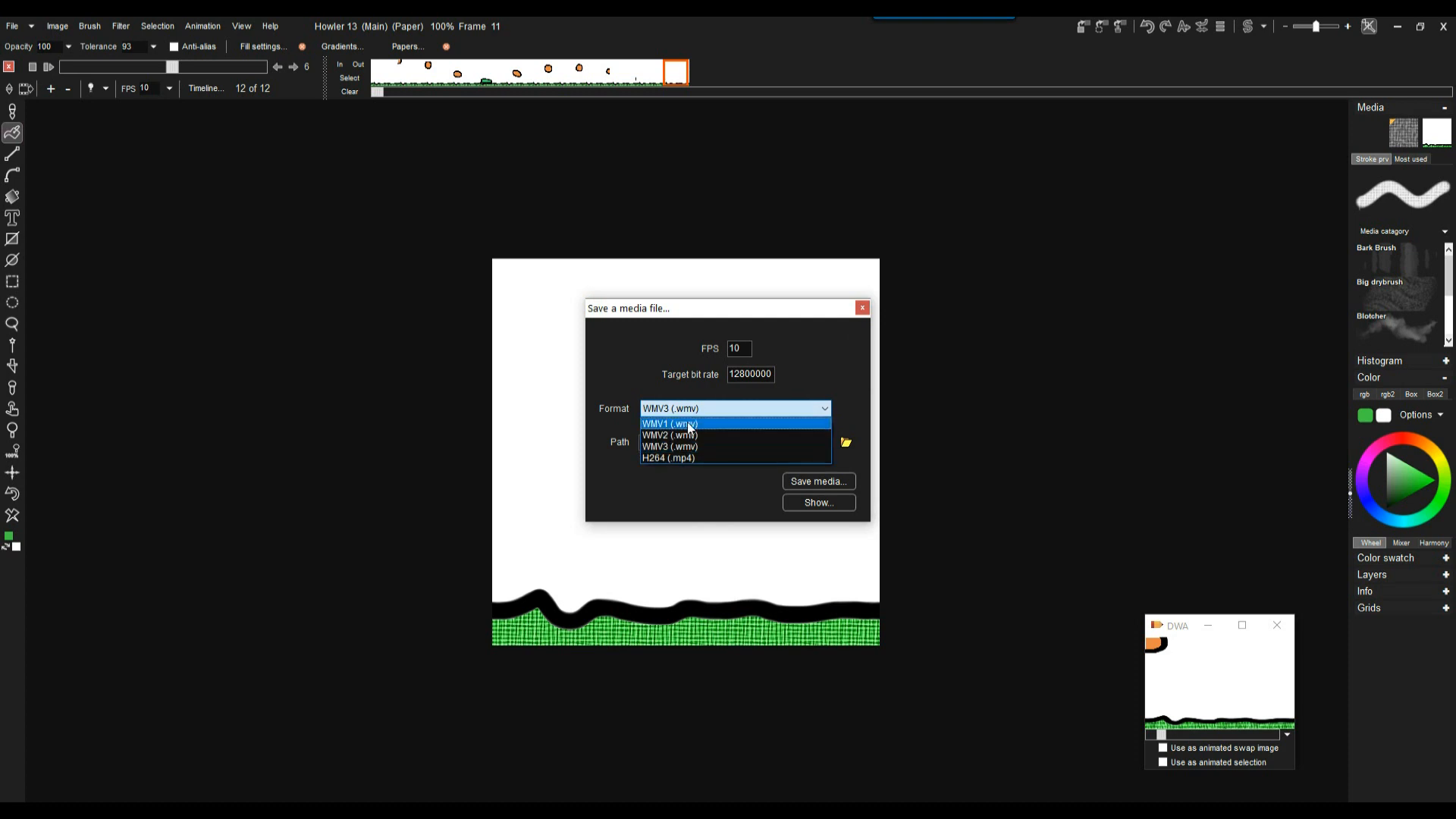
left_click(667, 457)
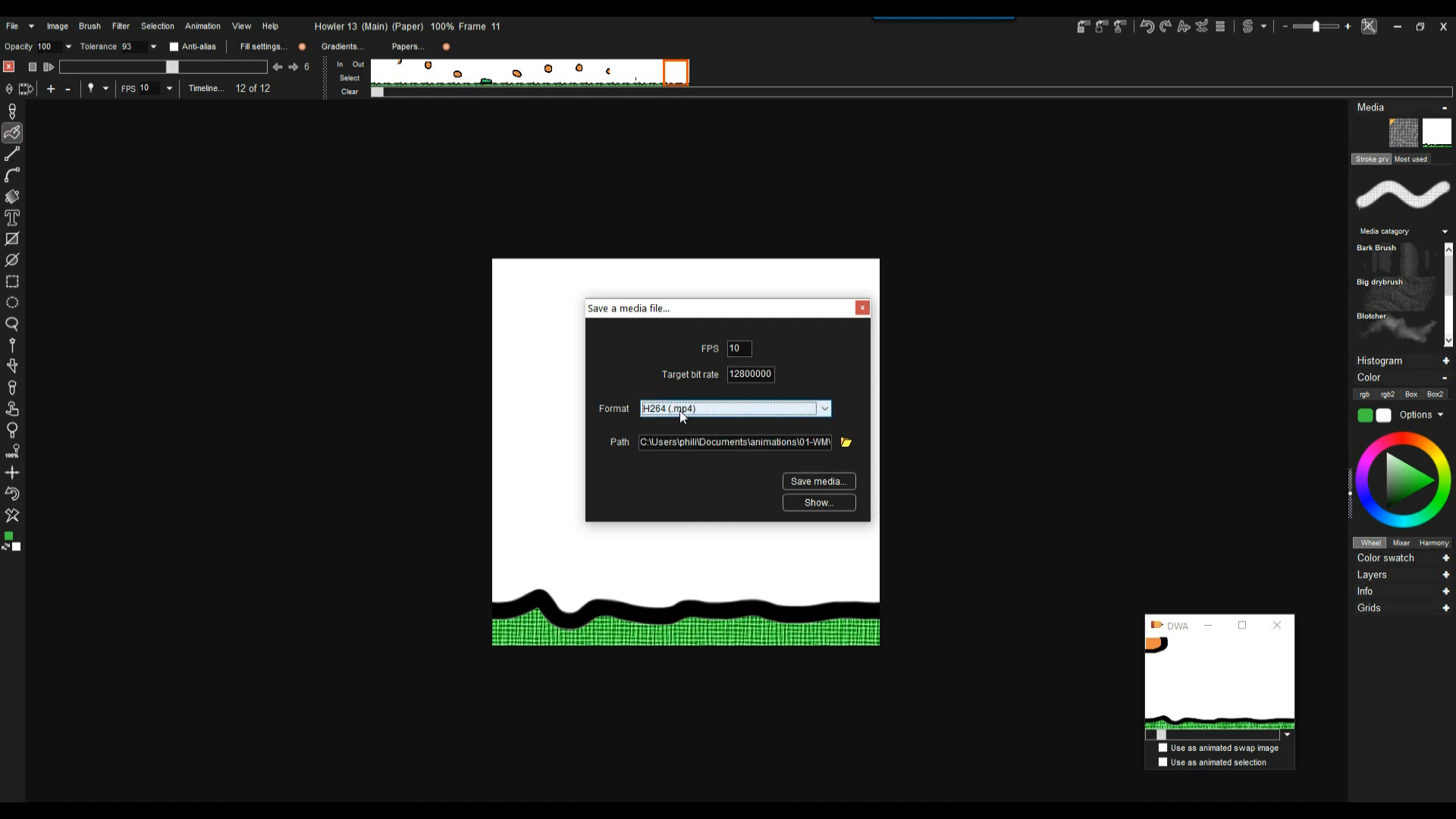
left_click_drag(802, 442, 924, 442)
left_click(798, 442)
left_click_drag(783, 443, 811, 442)
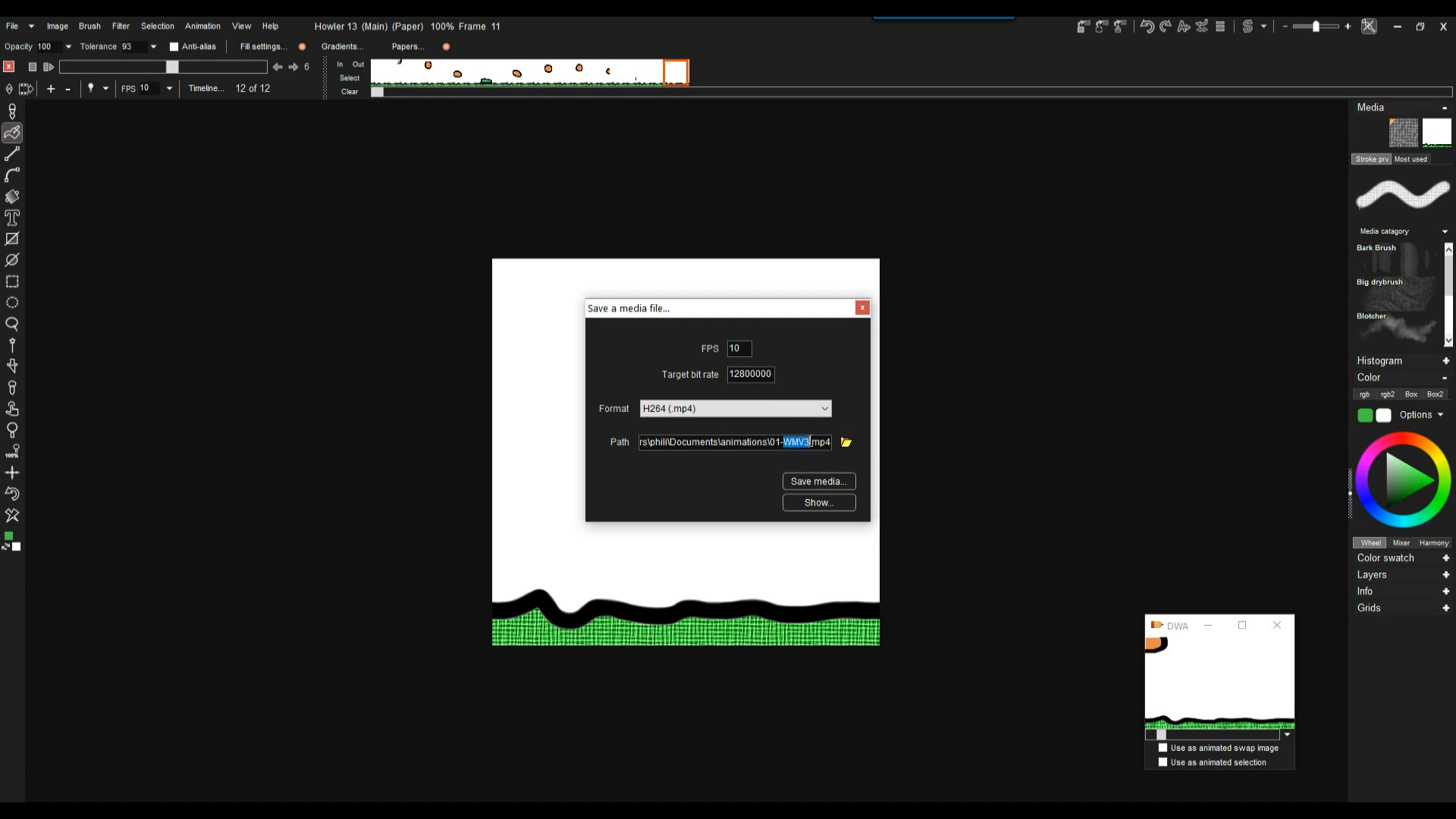
type("MP4")
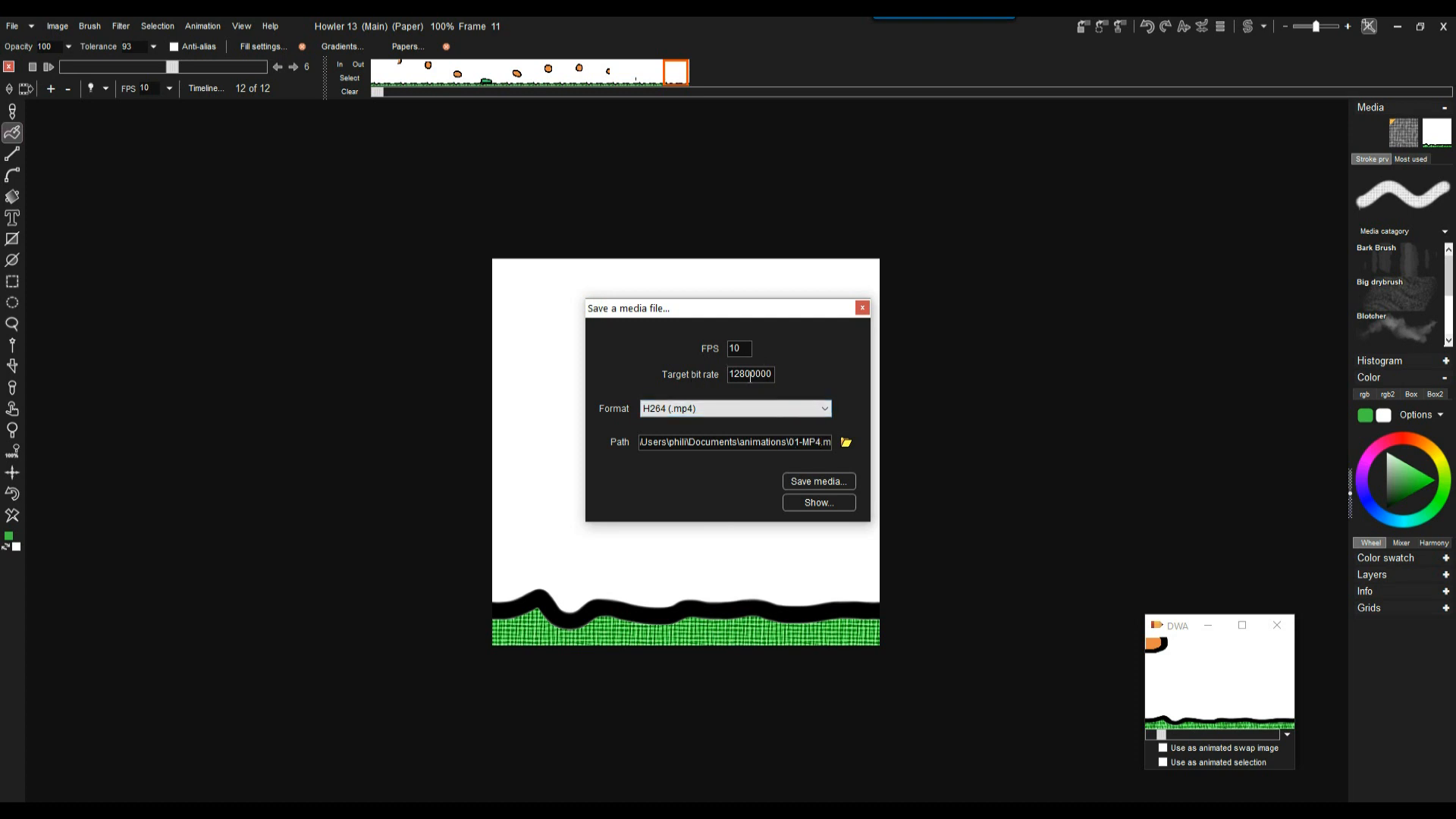
Check the MP4 file name in the path, save the media file and show it in the media player.
double_click(802, 441)
left_click(793, 442)
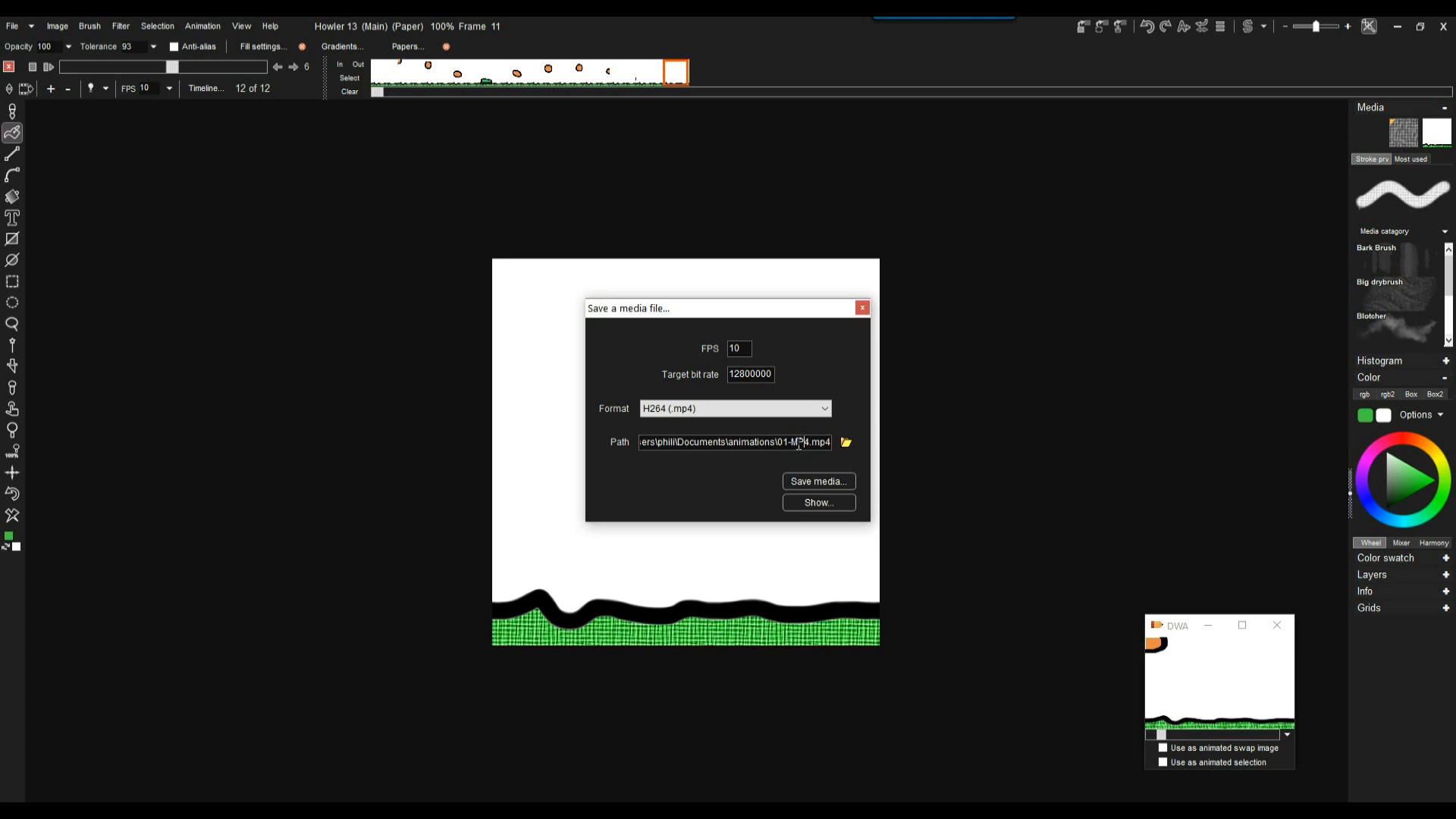
left_click(814, 499)
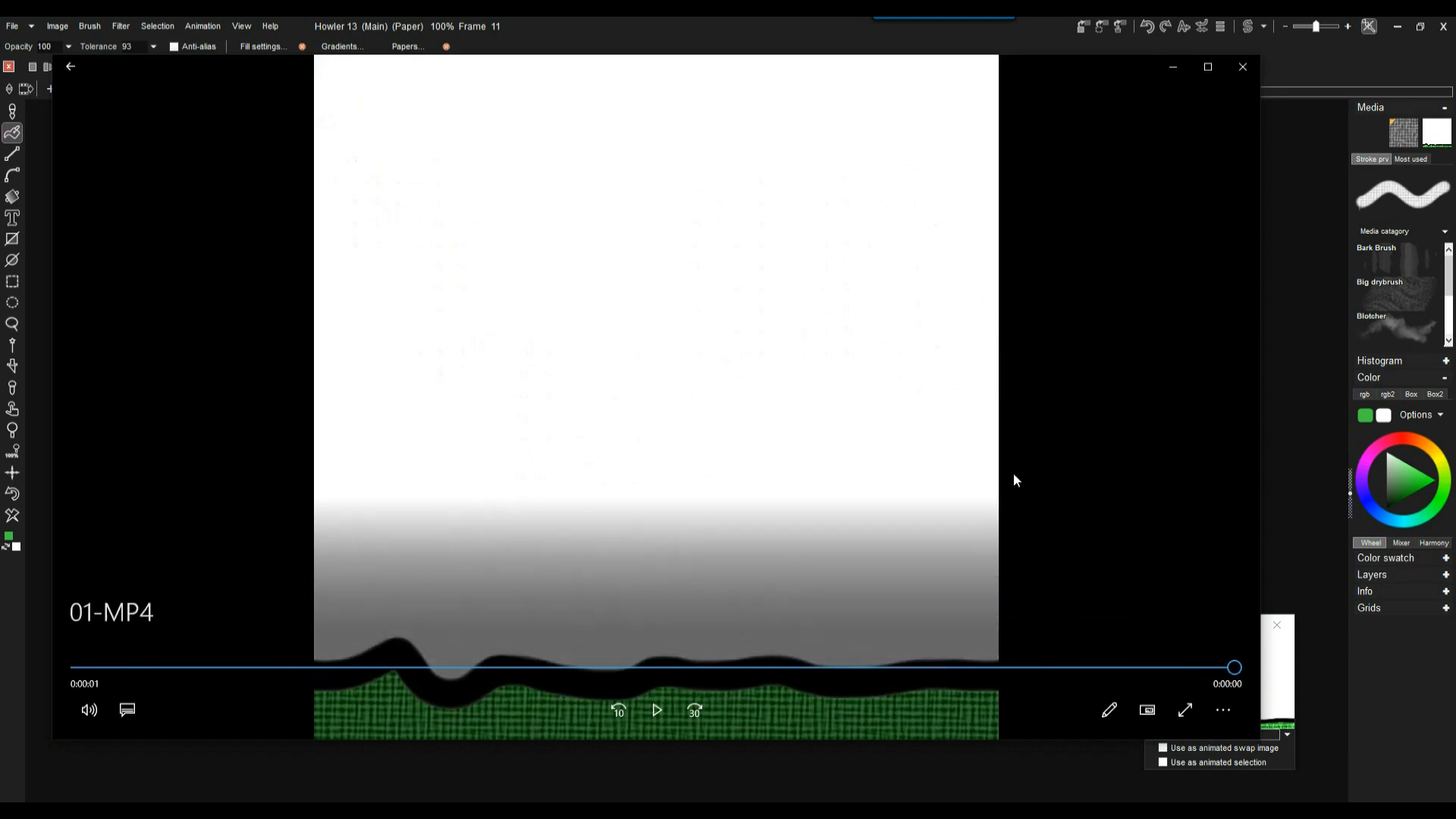
Replay the exported MP4 in the media player, then close the player and the media export dialog.
left_click(643, 709)
left_click(1242, 67)
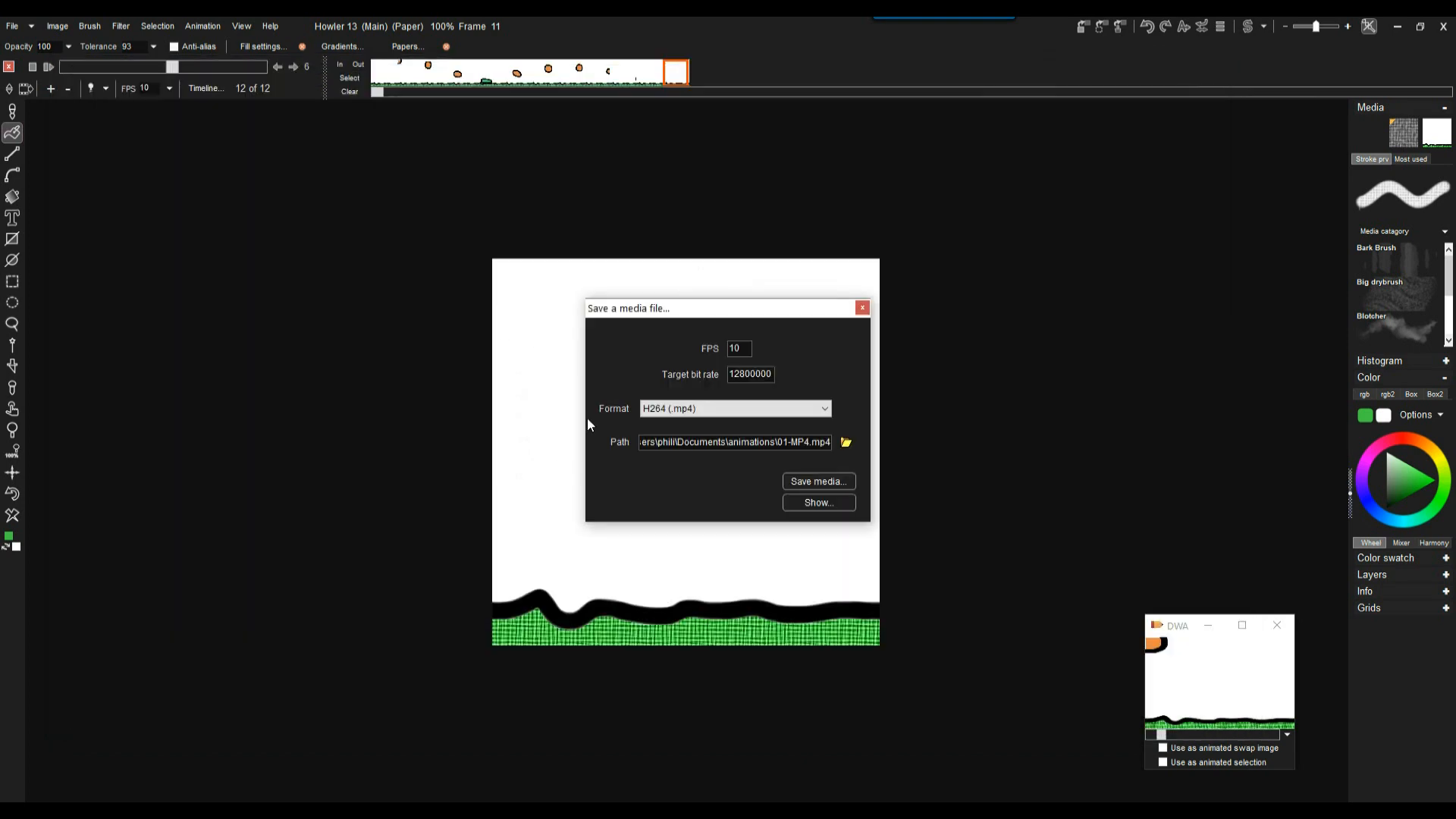
left_click(862, 309)
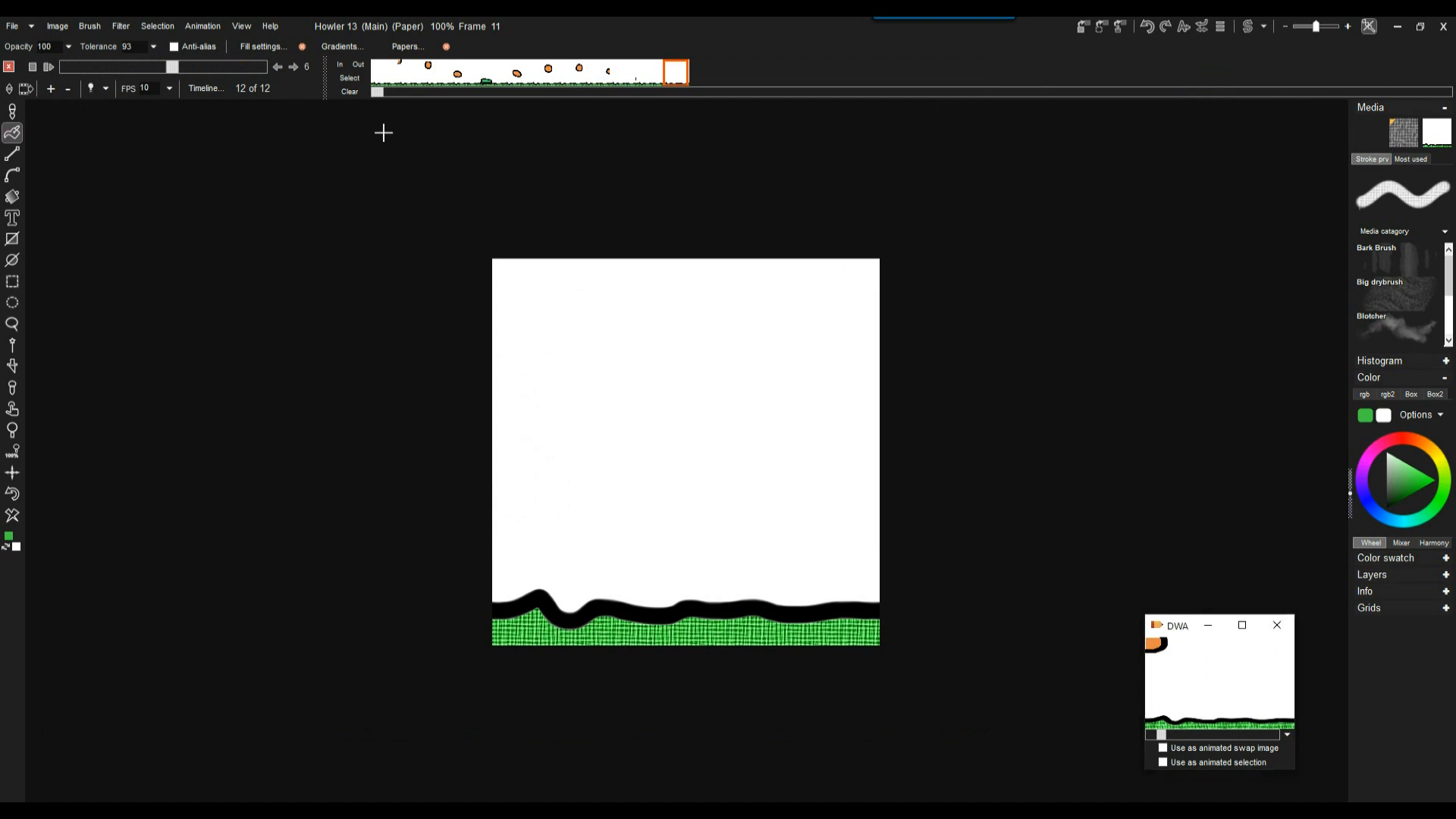
Go to frame 4 of the animation, open the GIF animation export and move its dialog off the canvas centre.
left_click(211, 25)
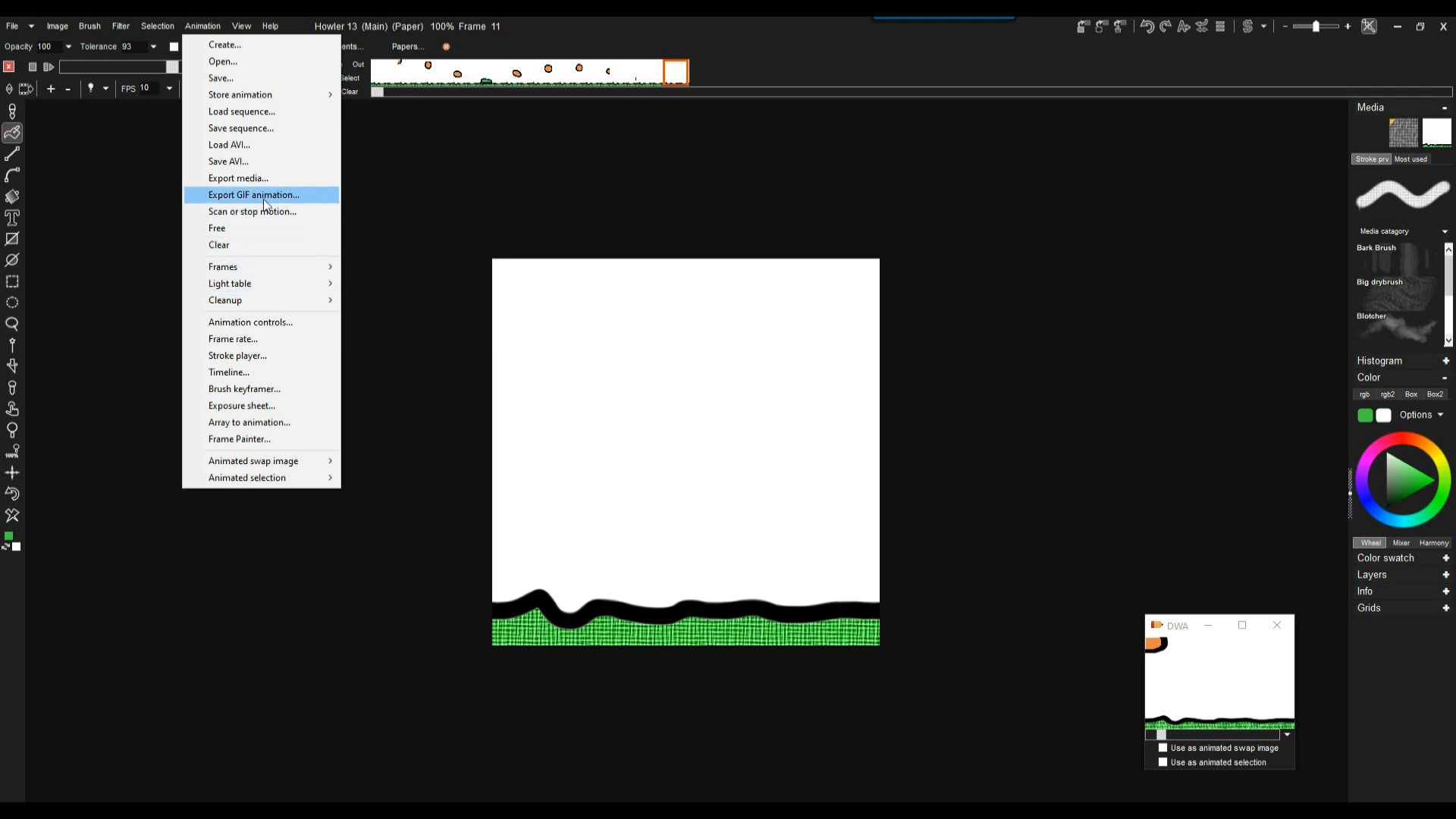
left_click_drag(570, 74, 488, 75)
left_click(203, 26)
left_click(257, 195)
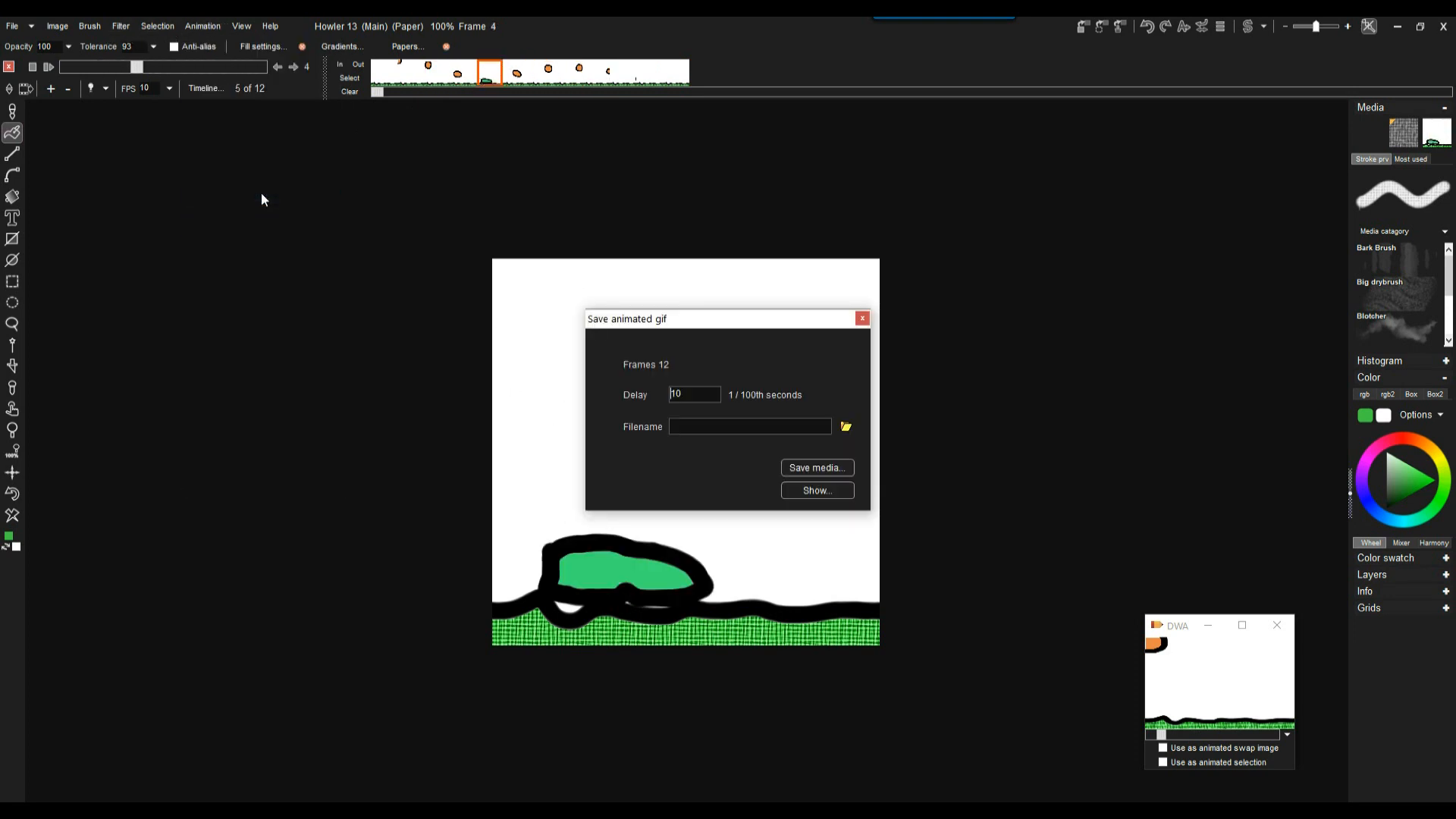
left_click_drag(705, 326, 448, 316)
Set the animated GIF's delay to 25 hundredths of a second.
left_click_drag(440, 383, 394, 385)
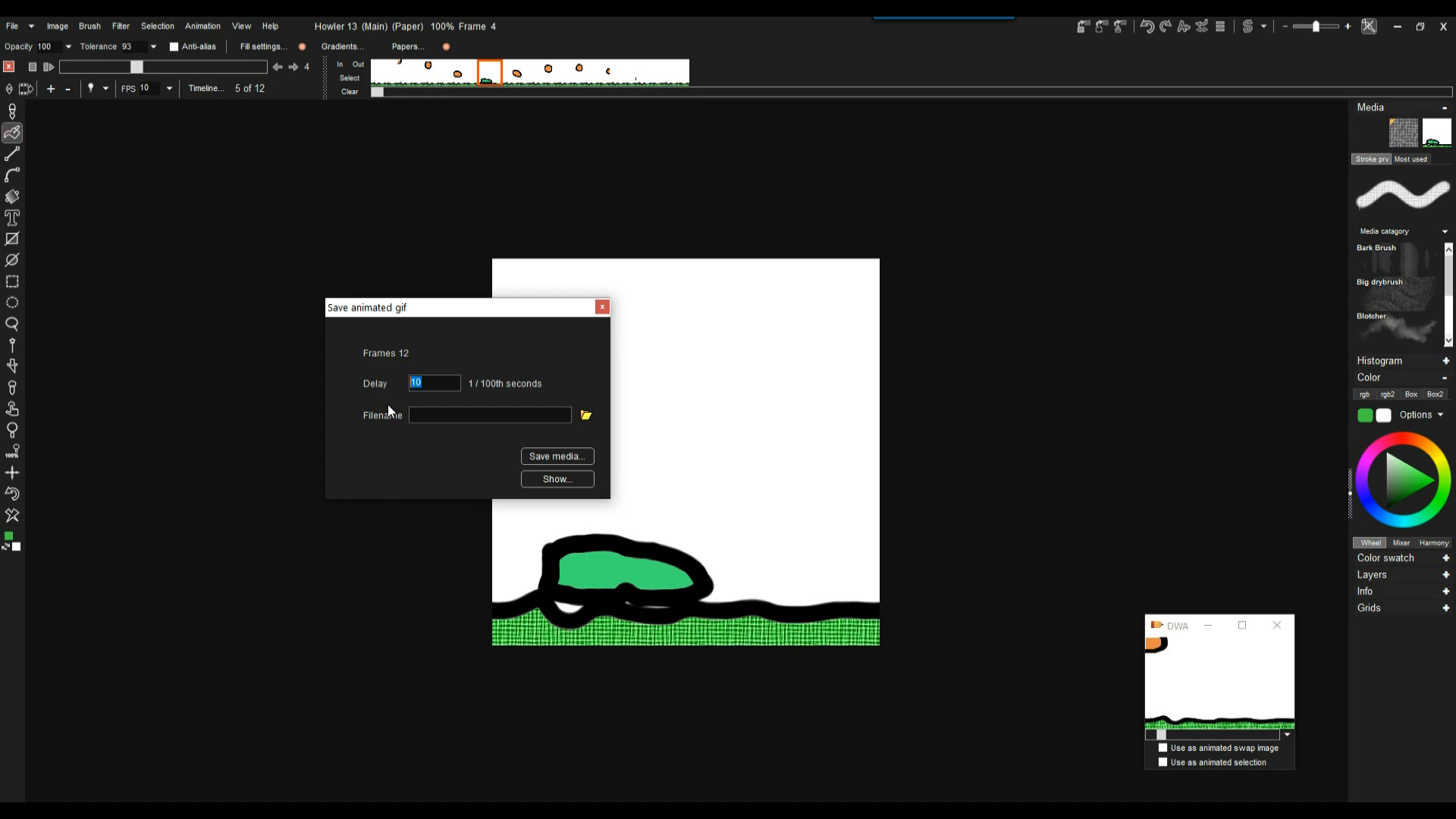
left_click(435, 381)
left_click_drag(435, 381, 404, 386)
type("33")
left_click_drag(440, 383, 381, 384)
type("25")
left_click_drag(436, 382, 402, 386)
left_click(436, 383)
Set the GIF's output file to 01.animgif.gif in the animations folder.
left_click(441, 419)
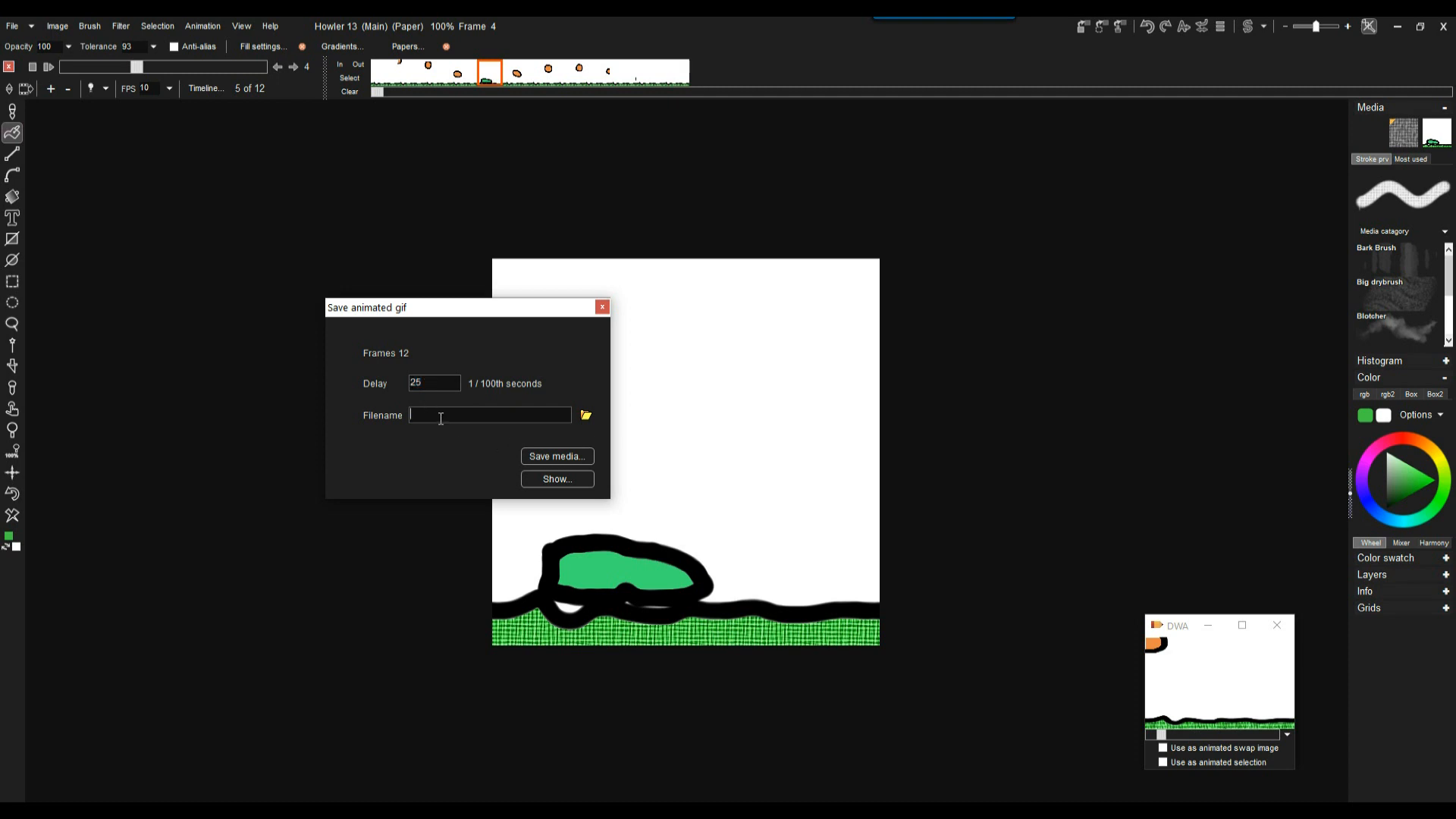
left_click(585, 415)
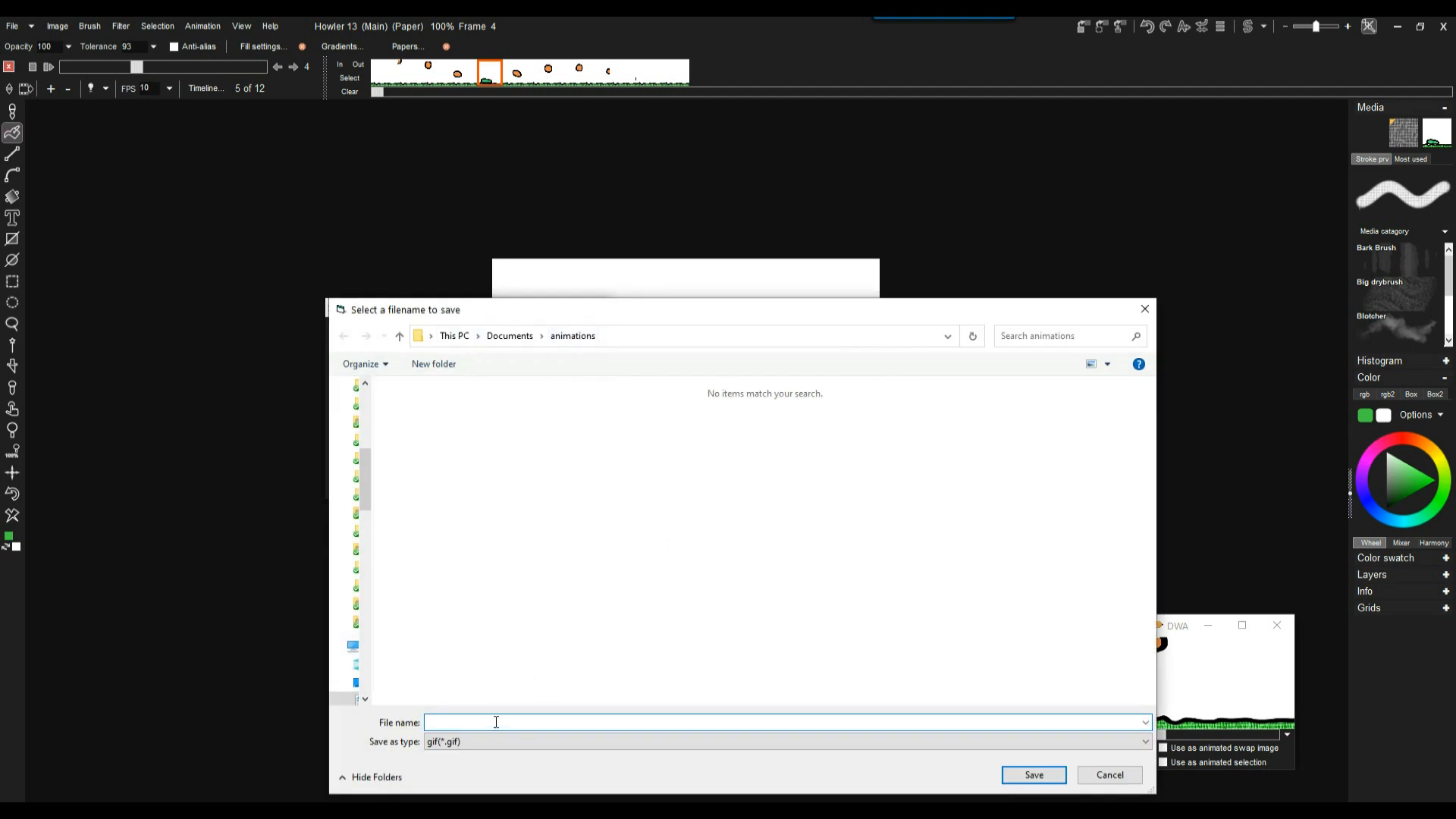
type("01")
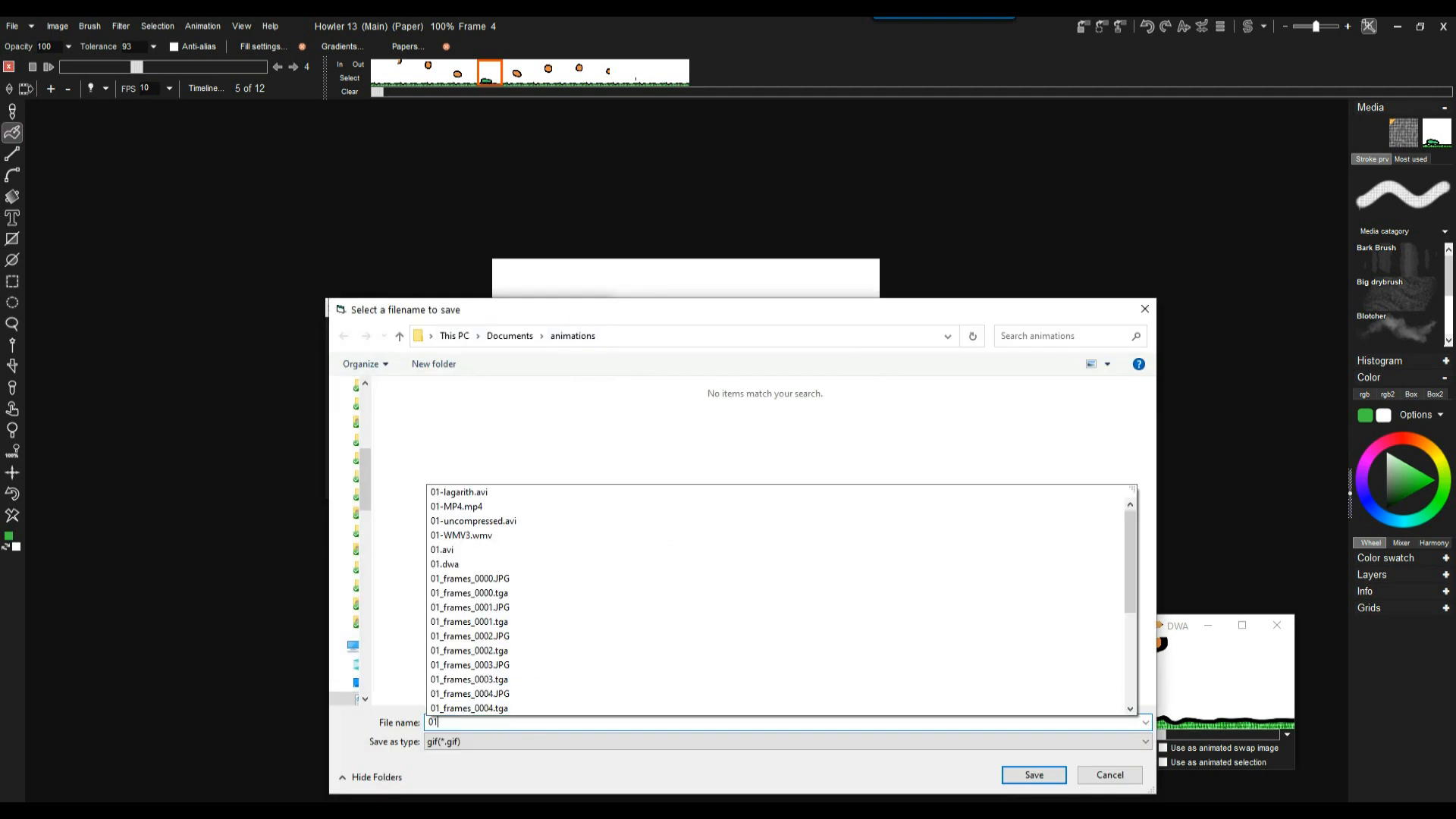
type(".animg")
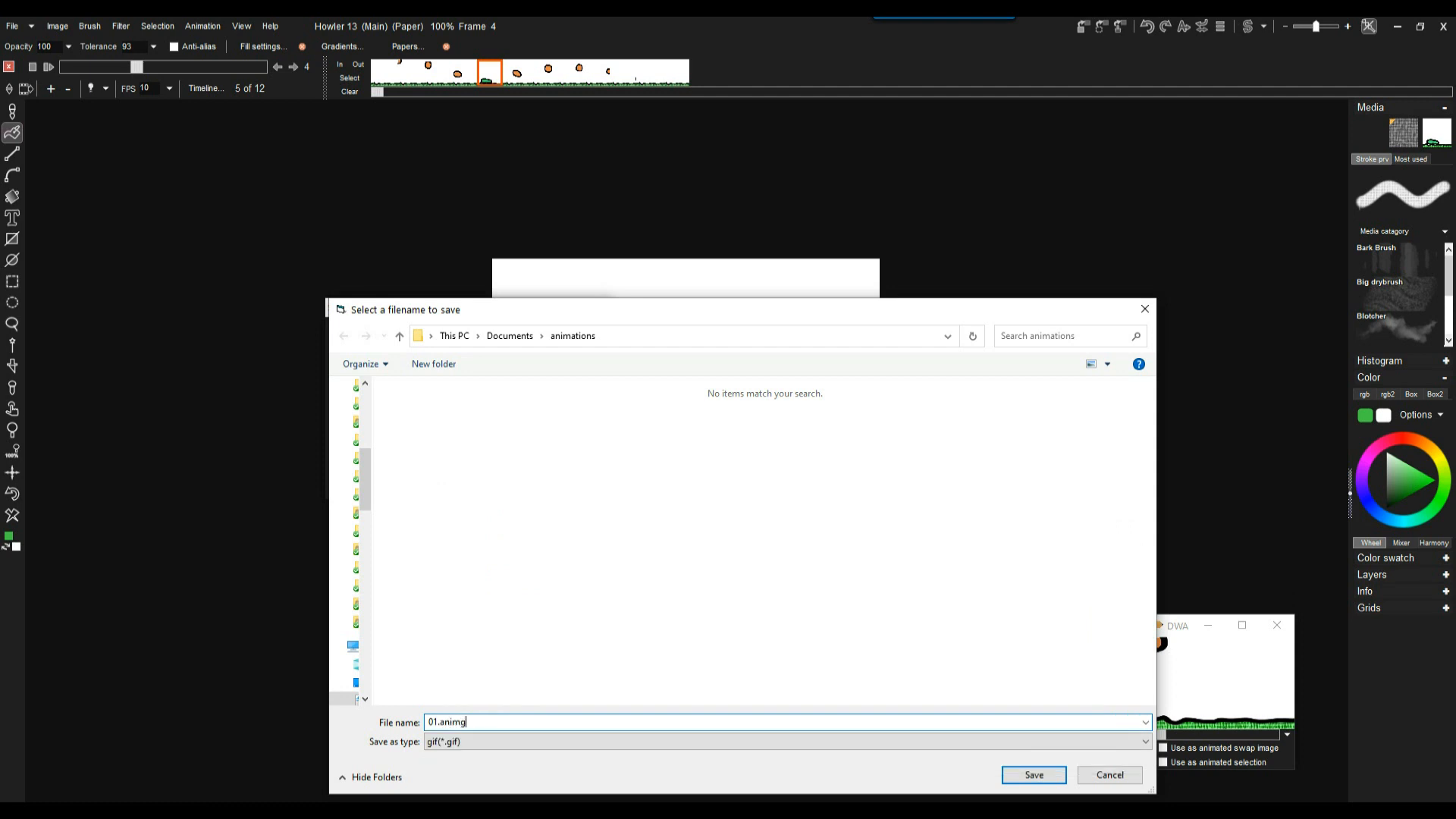
type("if.gif")
left_click(1034, 774)
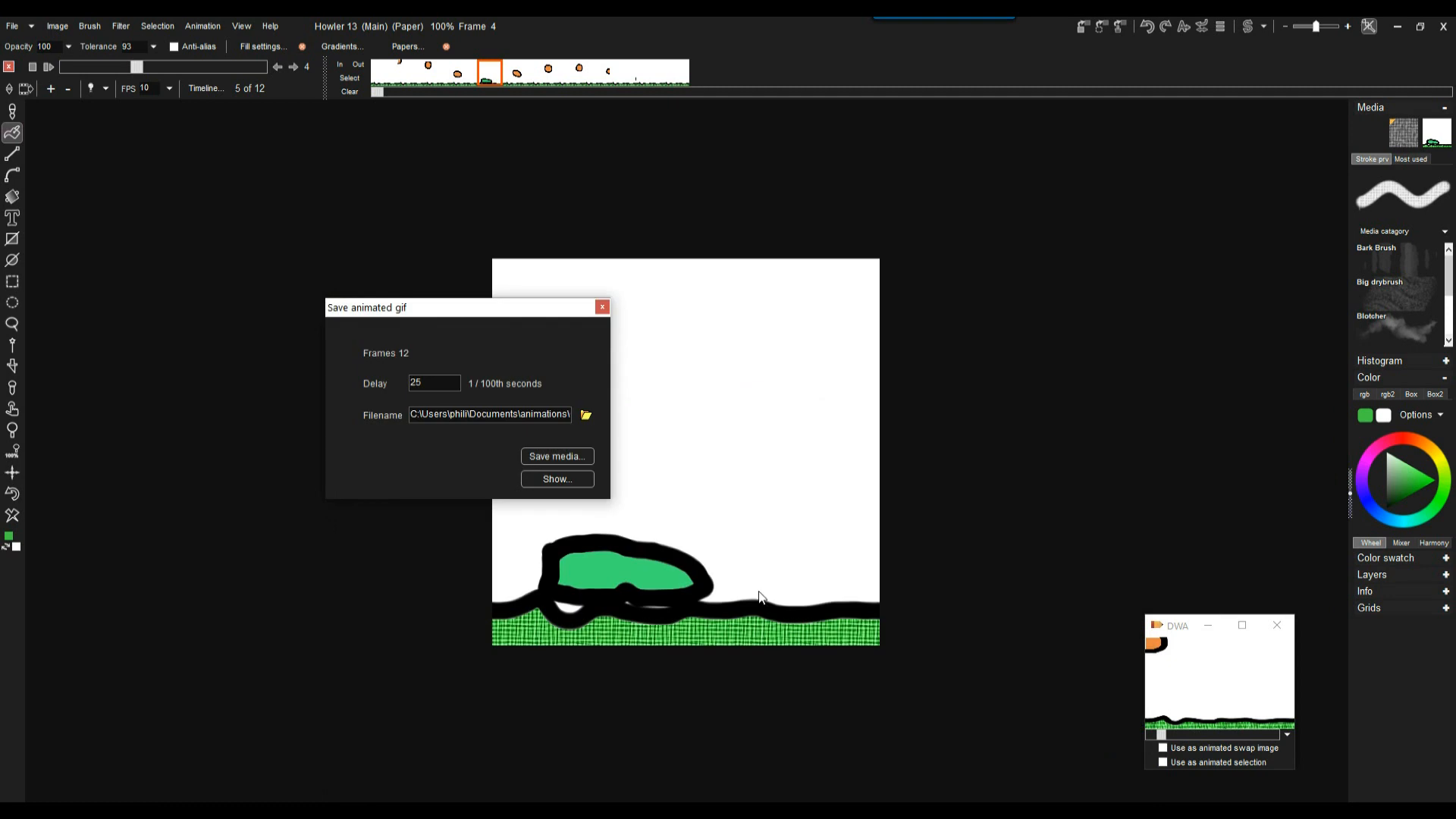
Save the animated GIF, show it in the image viewer, and close the viewer and the export dialog.
left_click(567, 455)
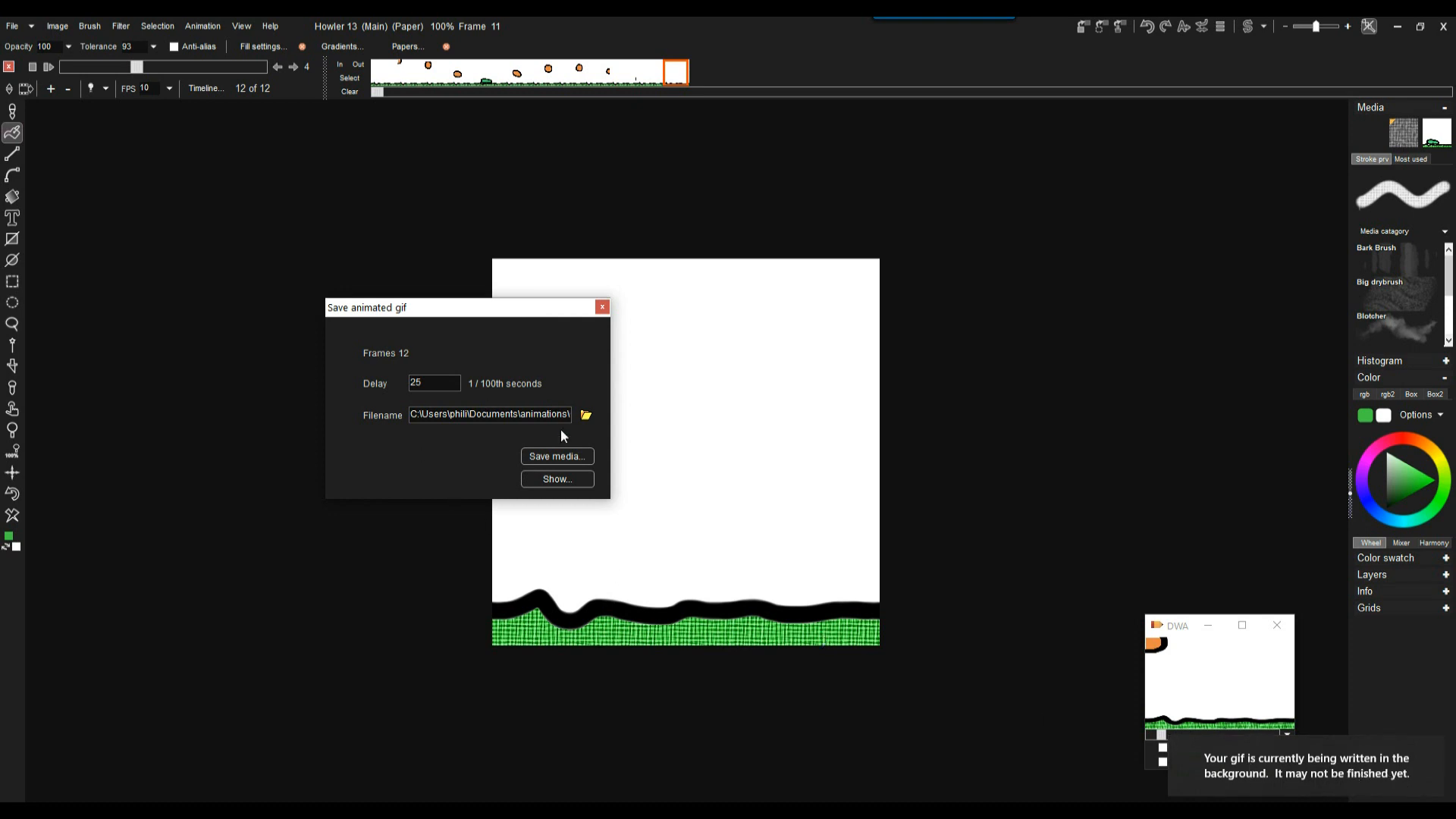
left_click(559, 482)
left_click_drag(184, 149, 318, 157)
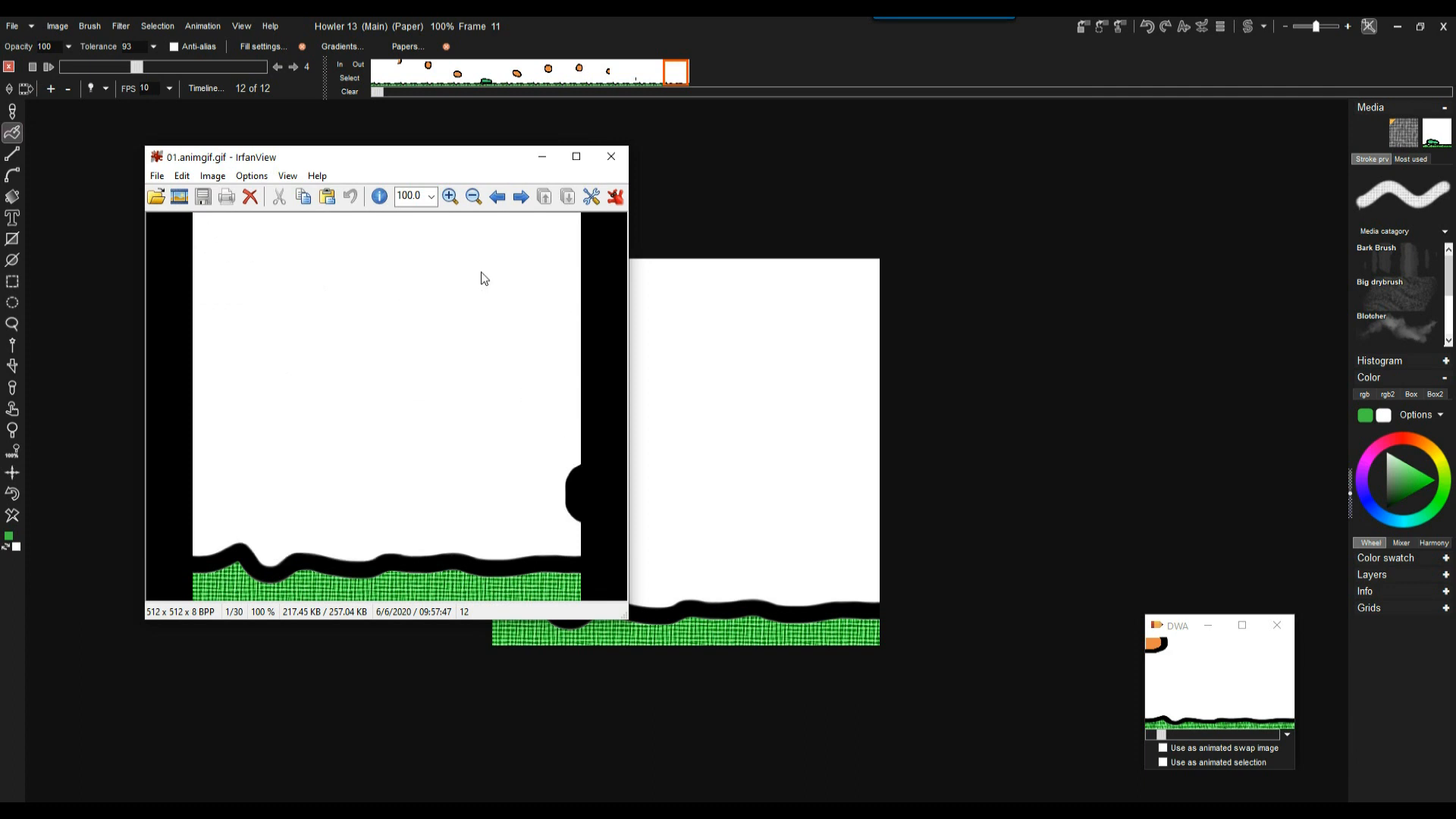
left_click(612, 158)
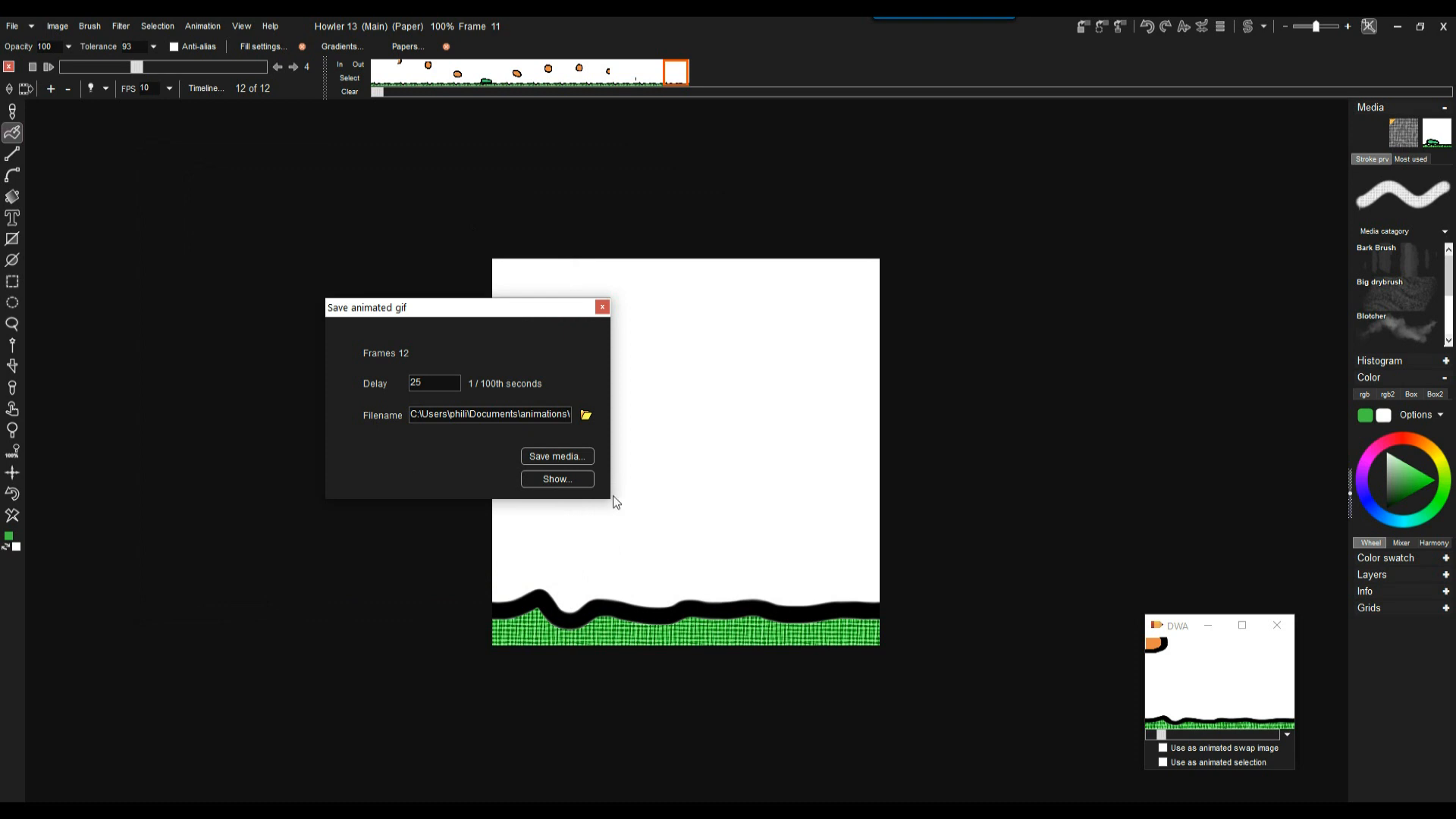
left_click(602, 308)
Move the stored DWA animation window up beside the upper part of the canvas.
left_click(200, 24)
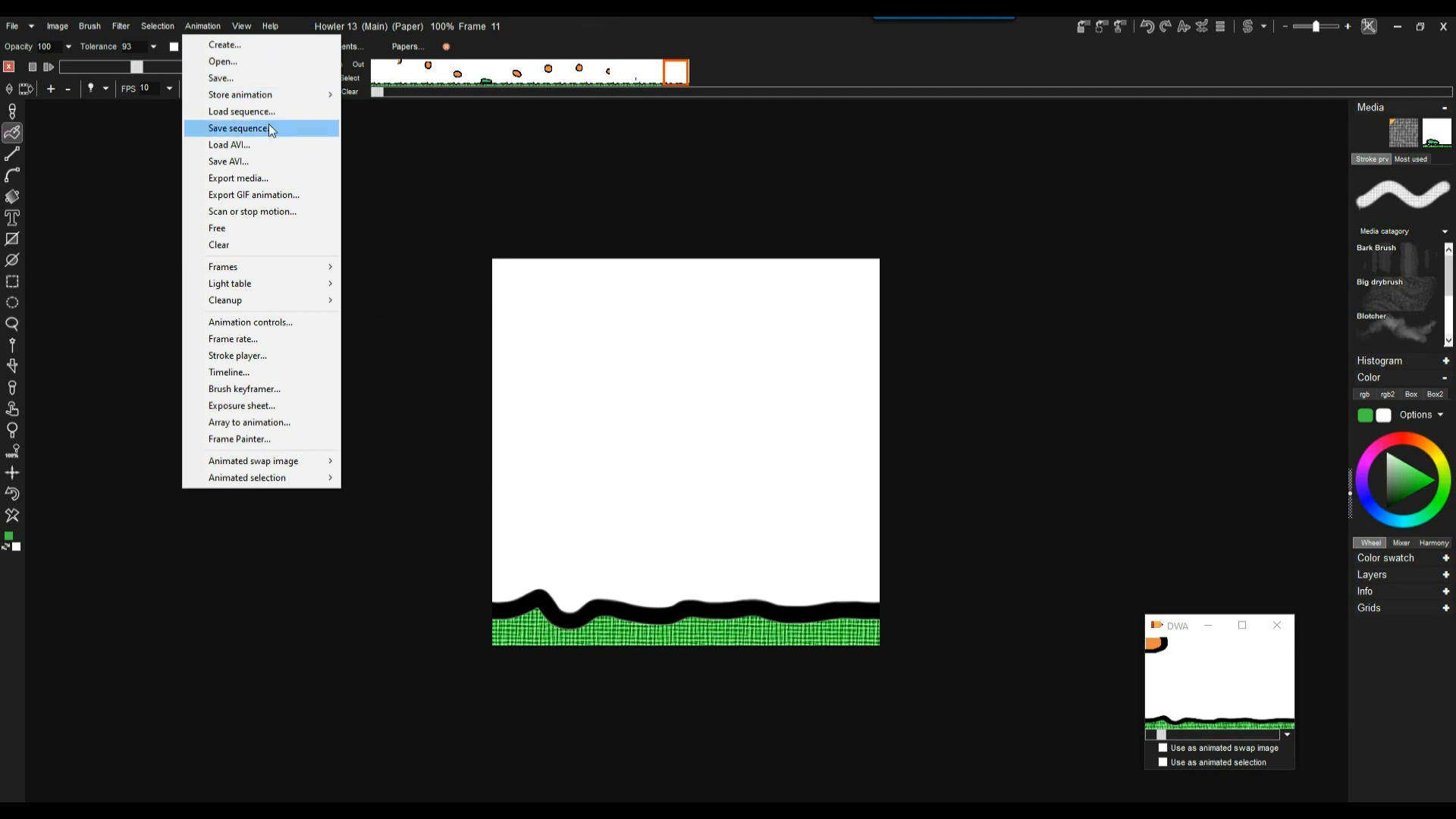
left_click_drag(1184, 634, 1077, 208)
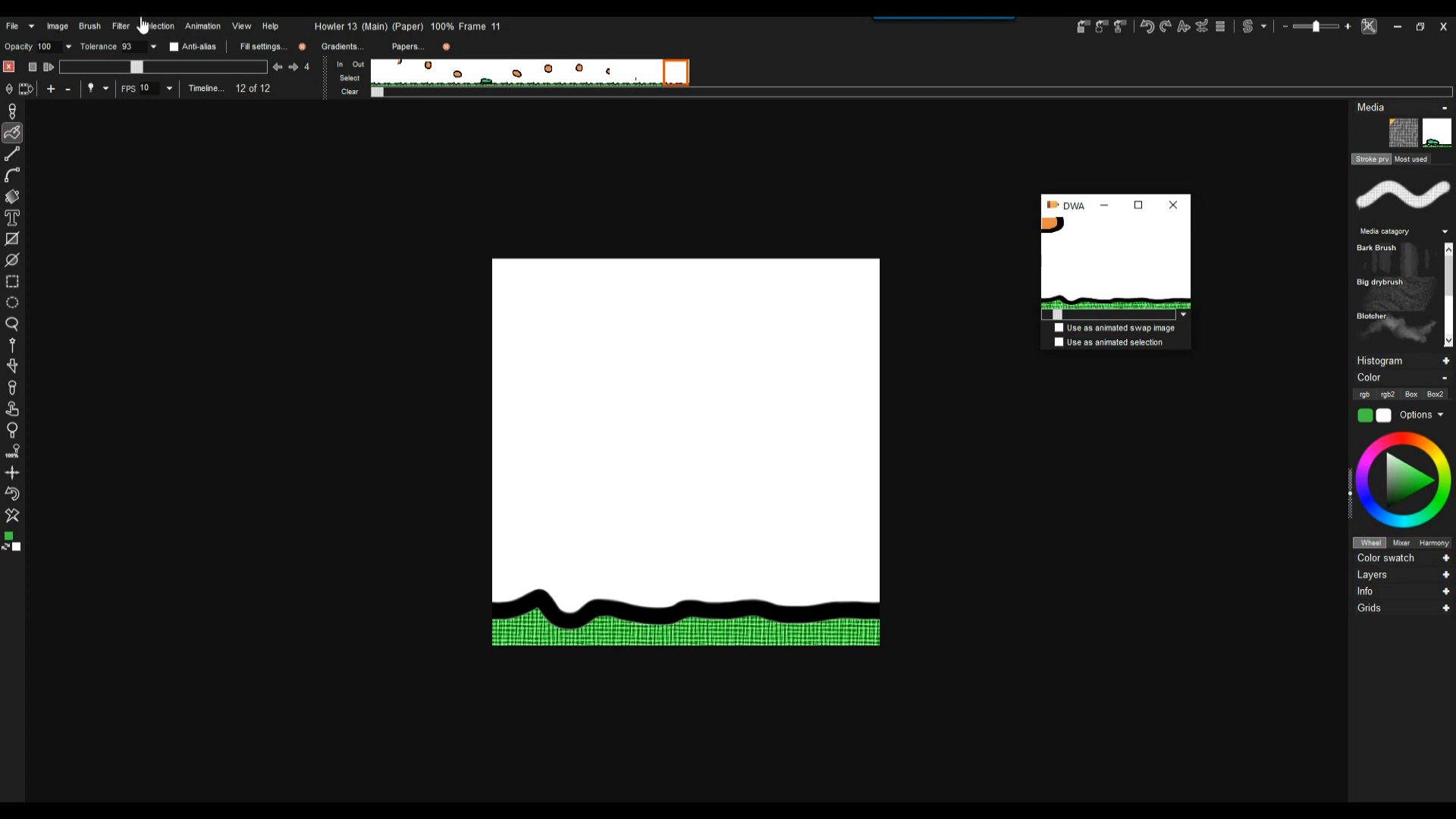
left_click(211, 25)
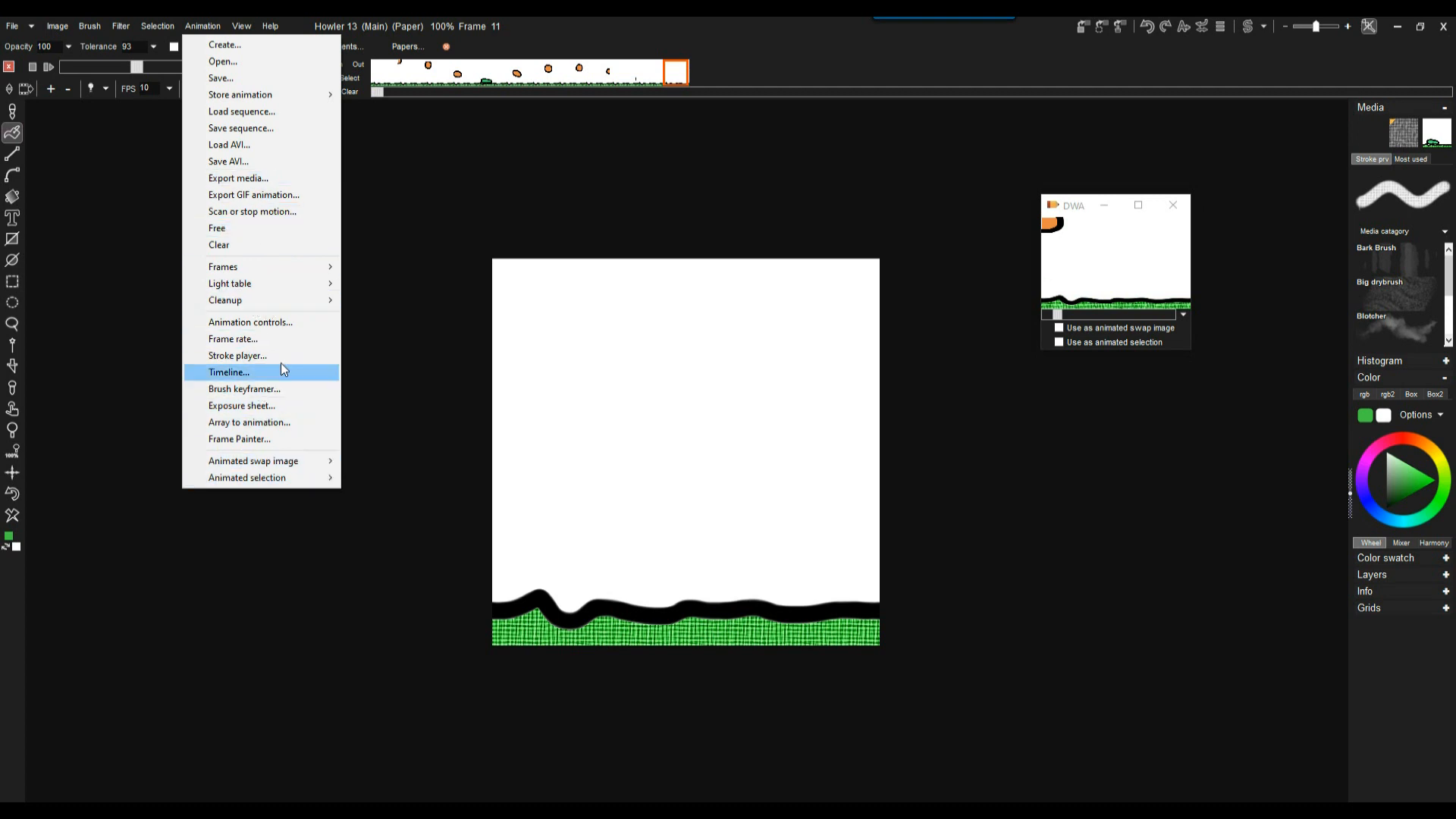
left_click(799, 19)
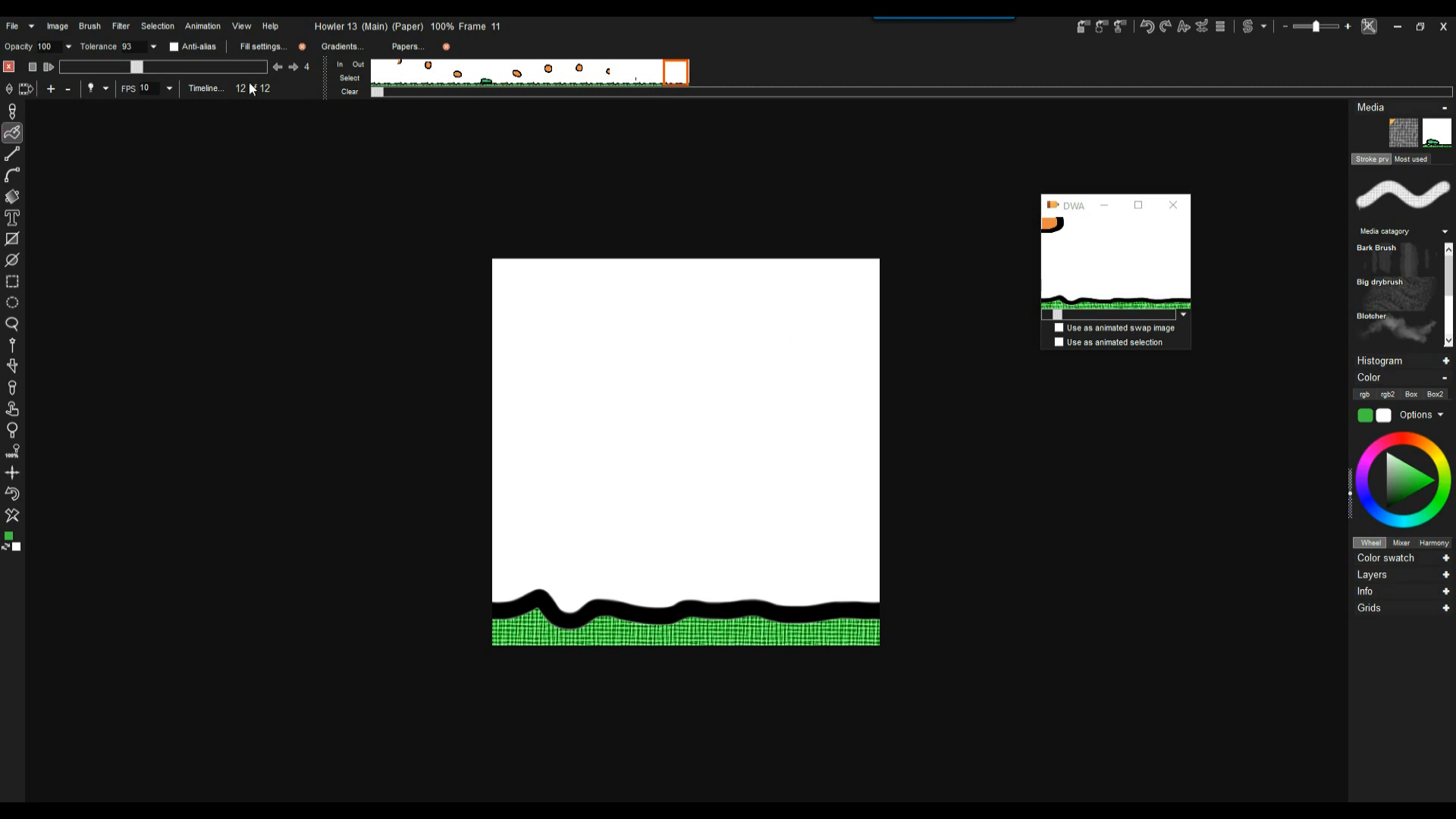
Resample the animation to 128 x 128 by halving its size twice.
left_click(25, 27)
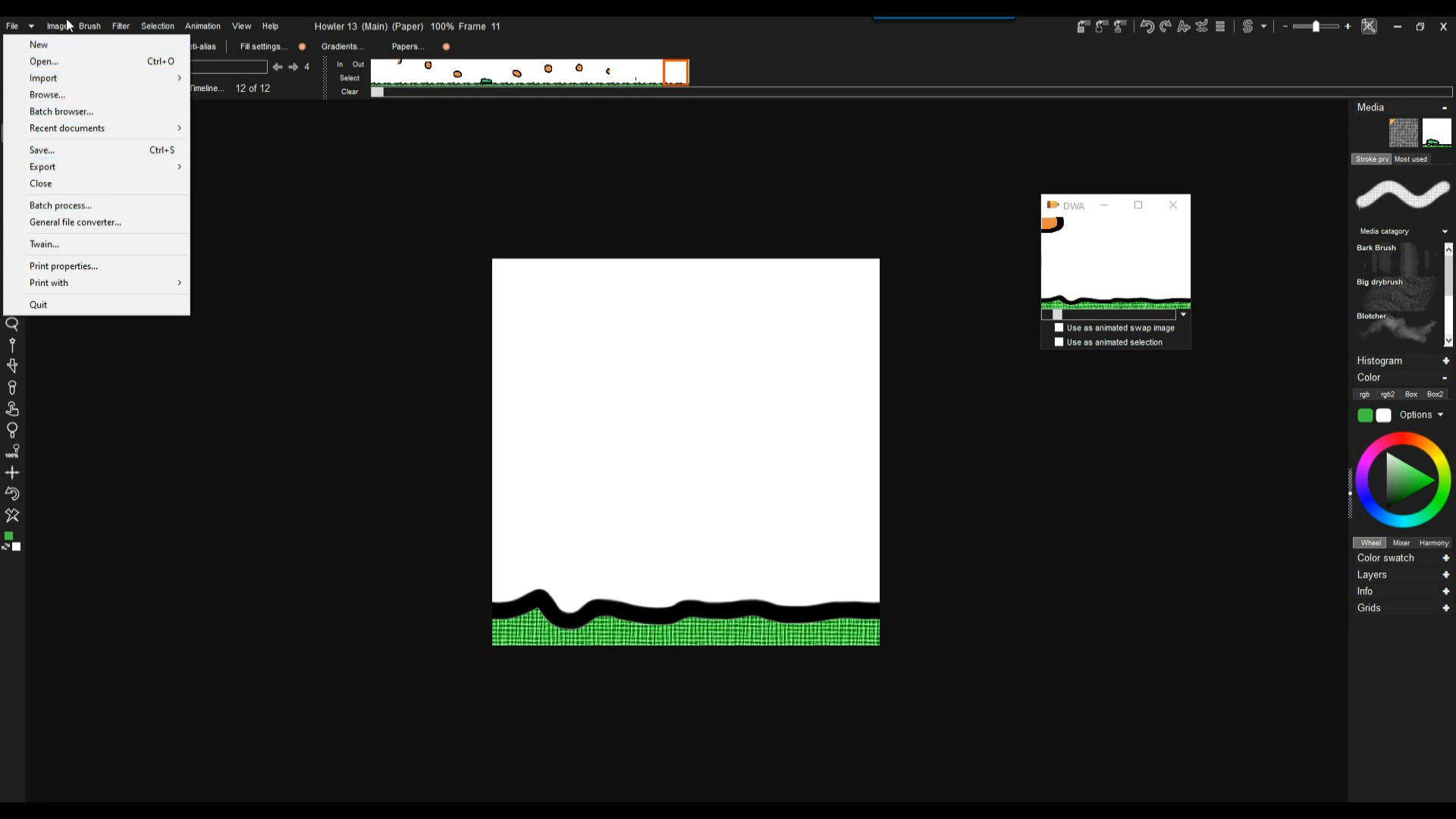
mouse_move(55, 28)
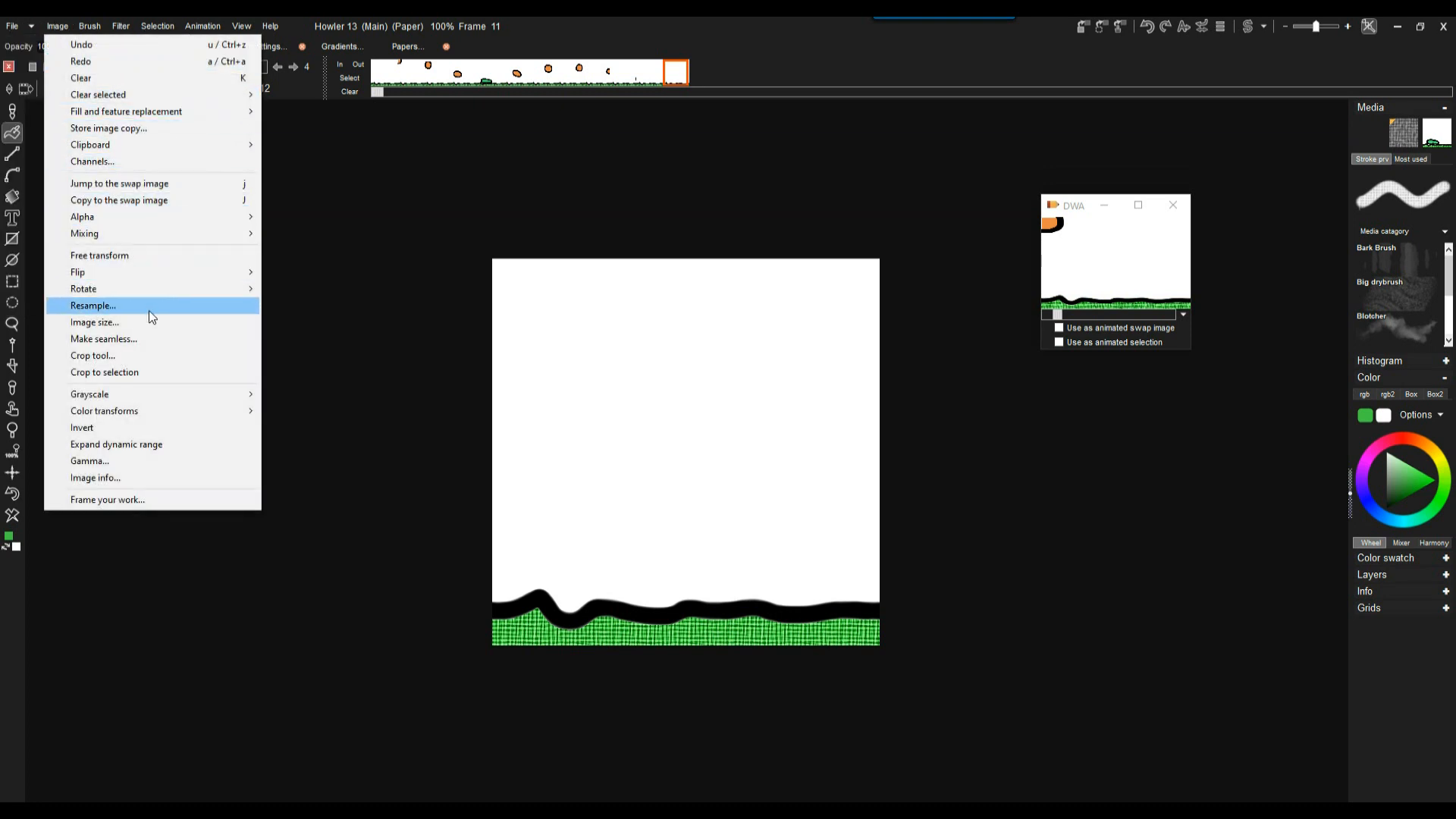
left_click(125, 306)
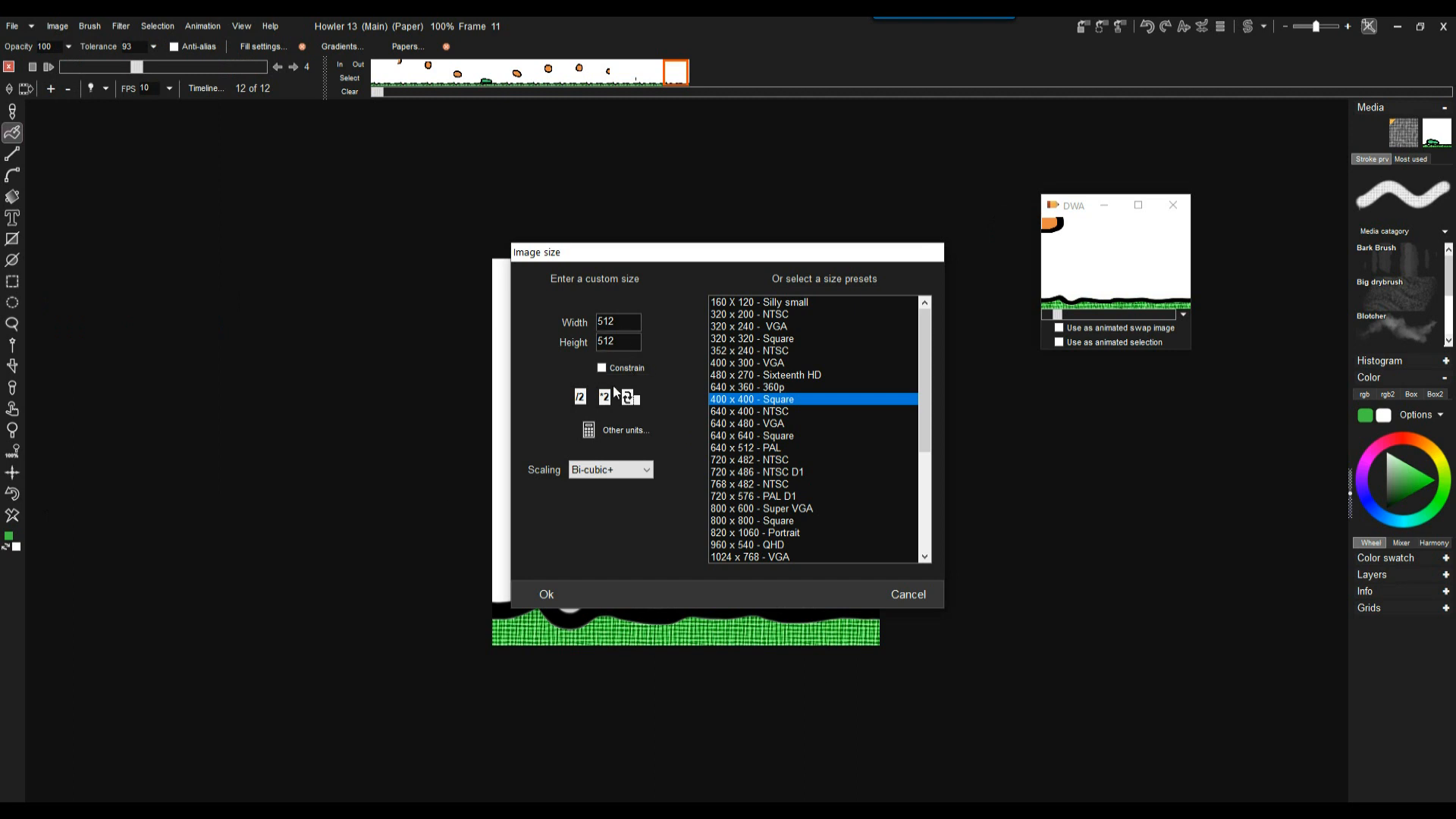
left_click(580, 397)
left_click(580, 397)
left_click(568, 594)
Return to the first frame, open the GIF animation export and set its delay to 25 hundredths of a second.
left_click_drag(97, 61, 36, 71)
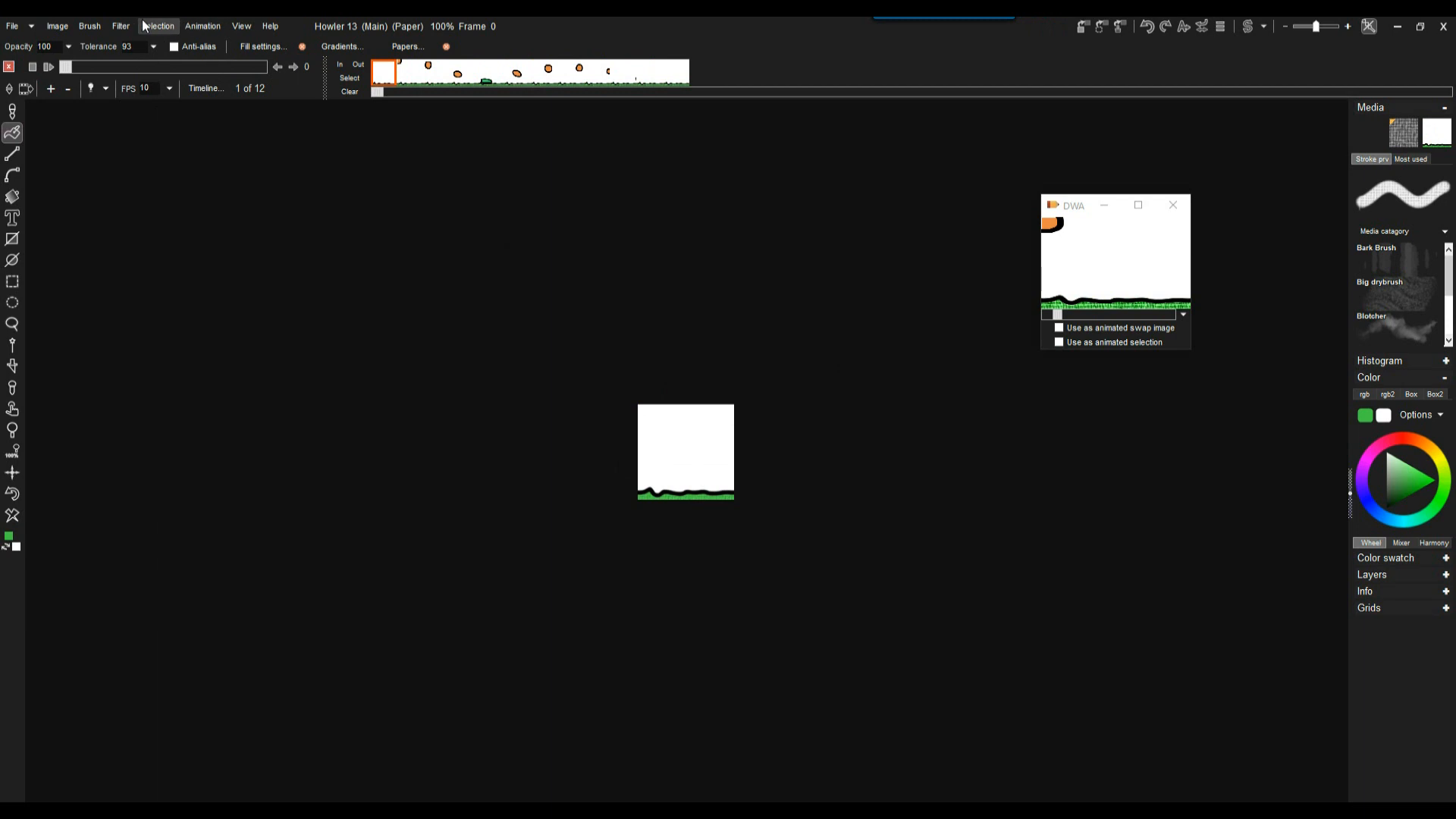
left_click(202, 26)
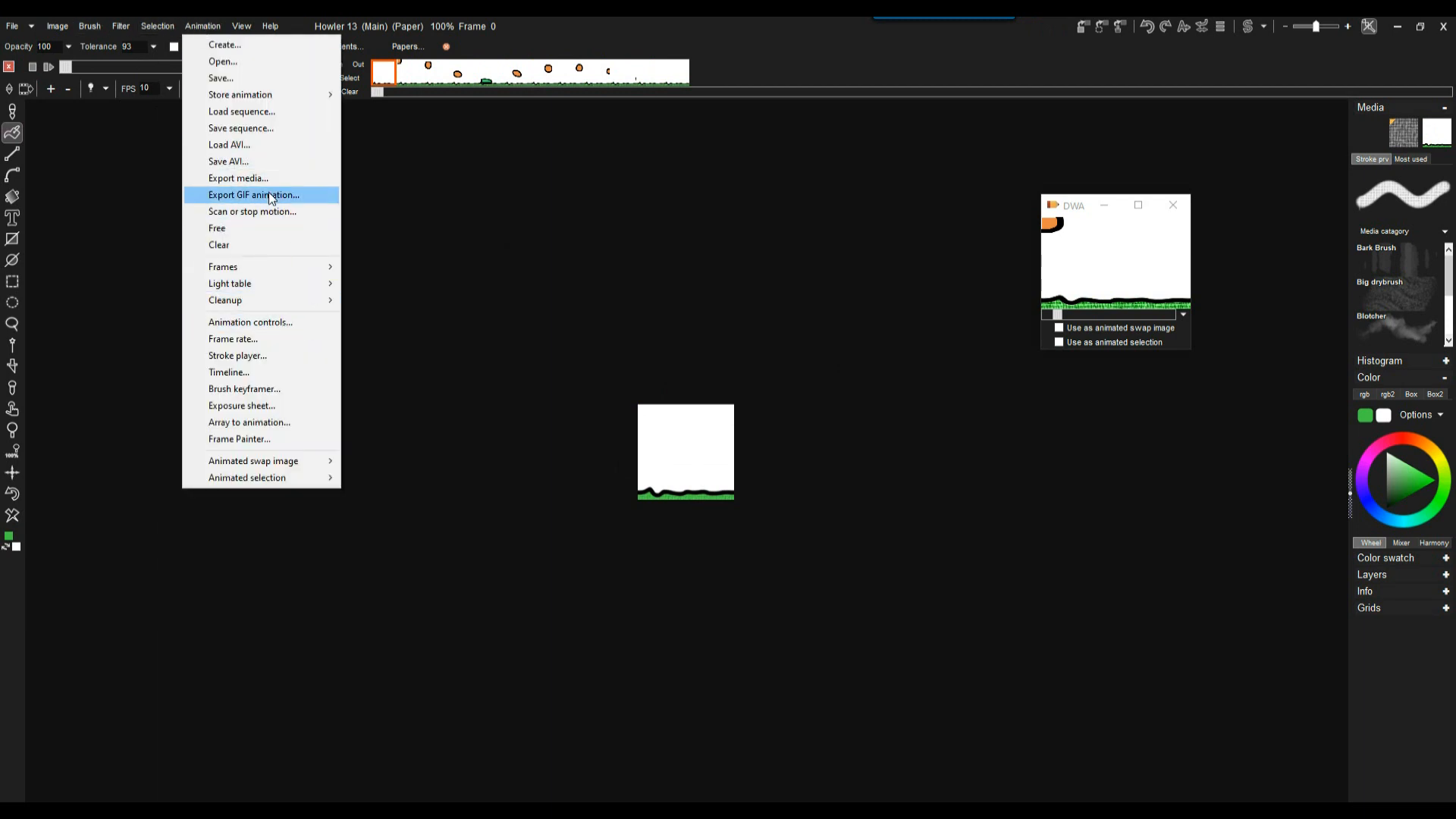
left_click(230, 195)
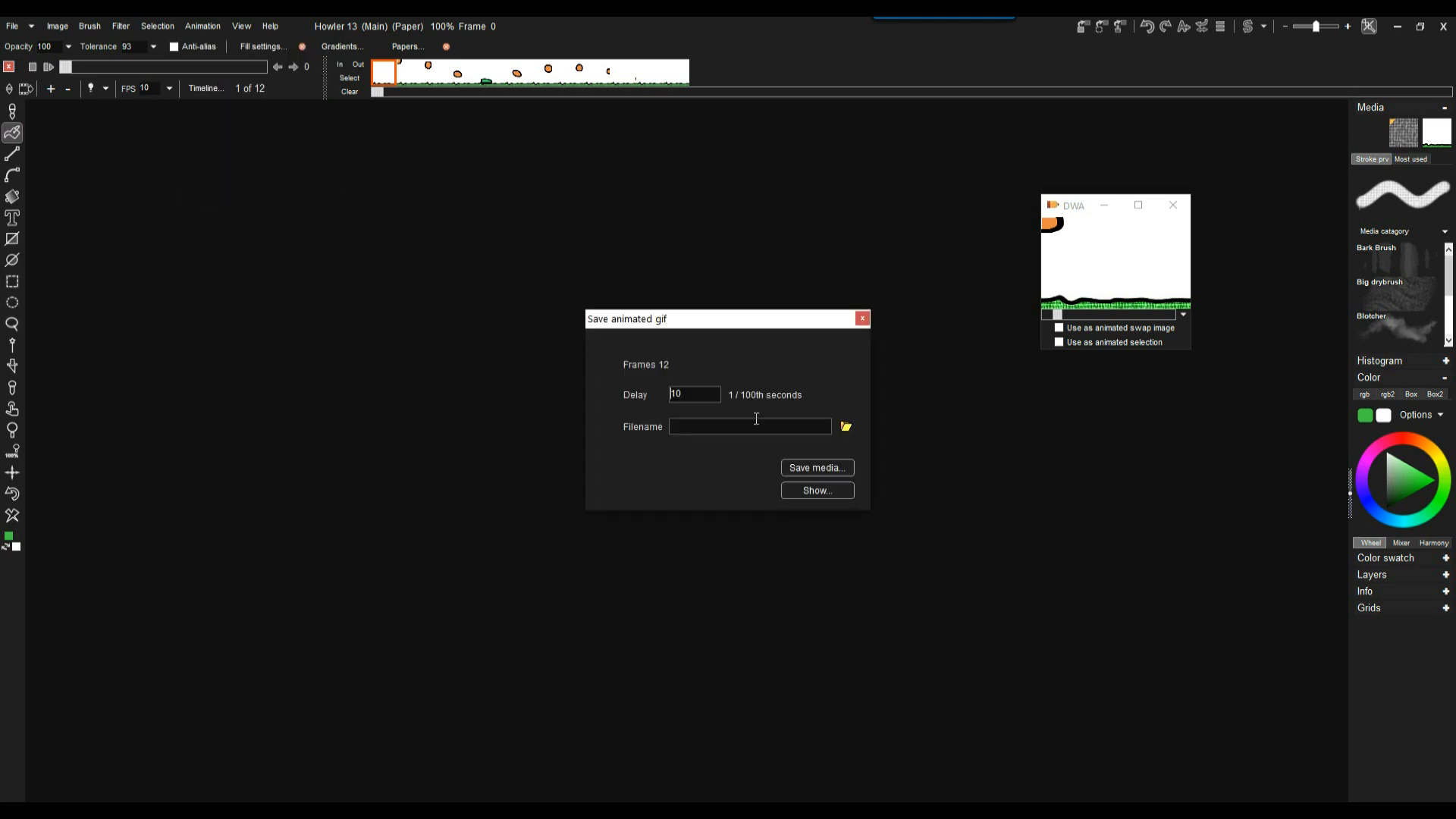
left_click_drag(690, 395, 658, 393)
Set the smaller GIF's output file to 01.animgif-qs.gif in the animations folder, based on the existing GIF's name.
left_click(846, 426)
left_click(698, 430)
double_click(729, 726)
left_click(731, 726)
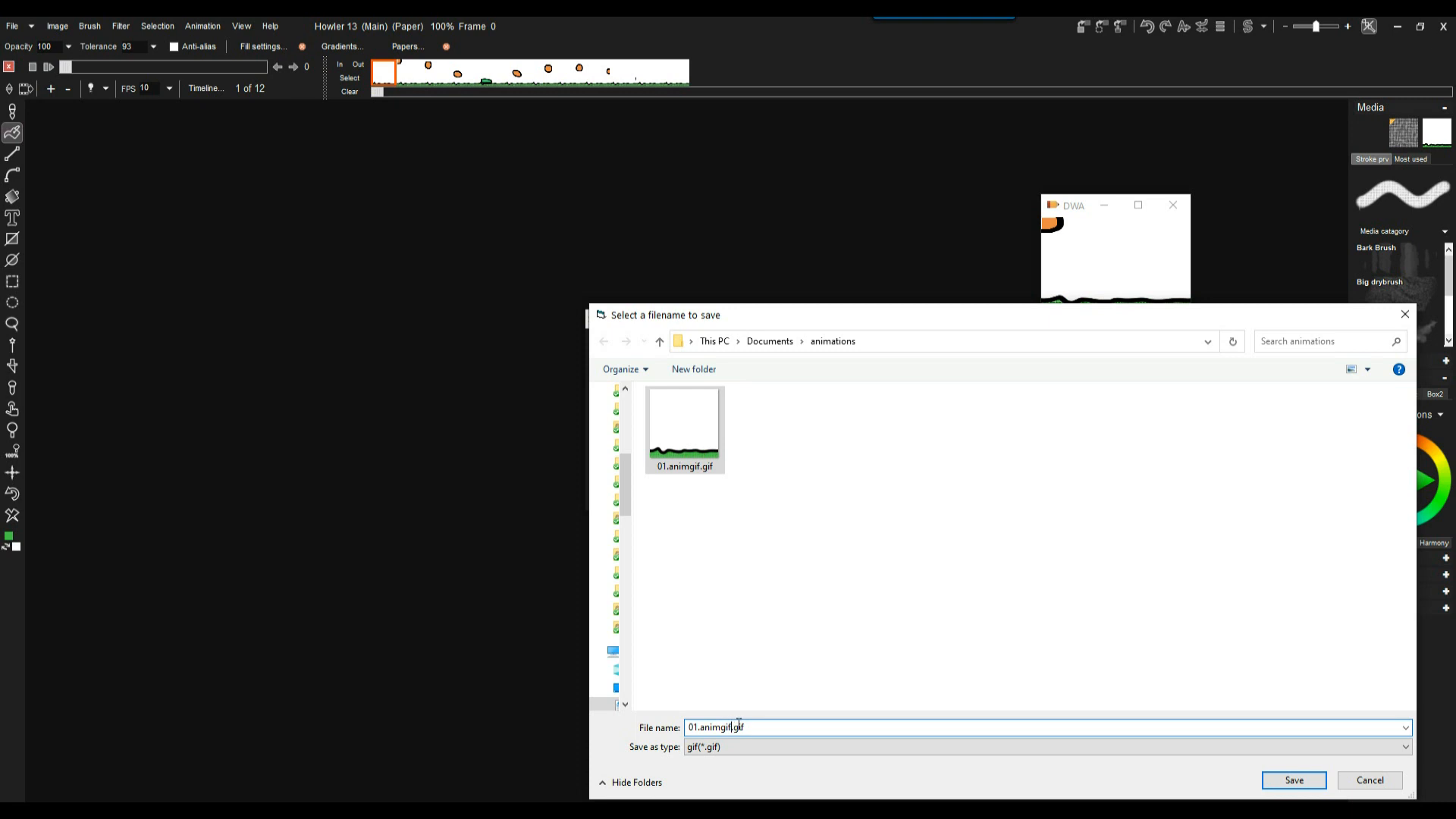
type("-")
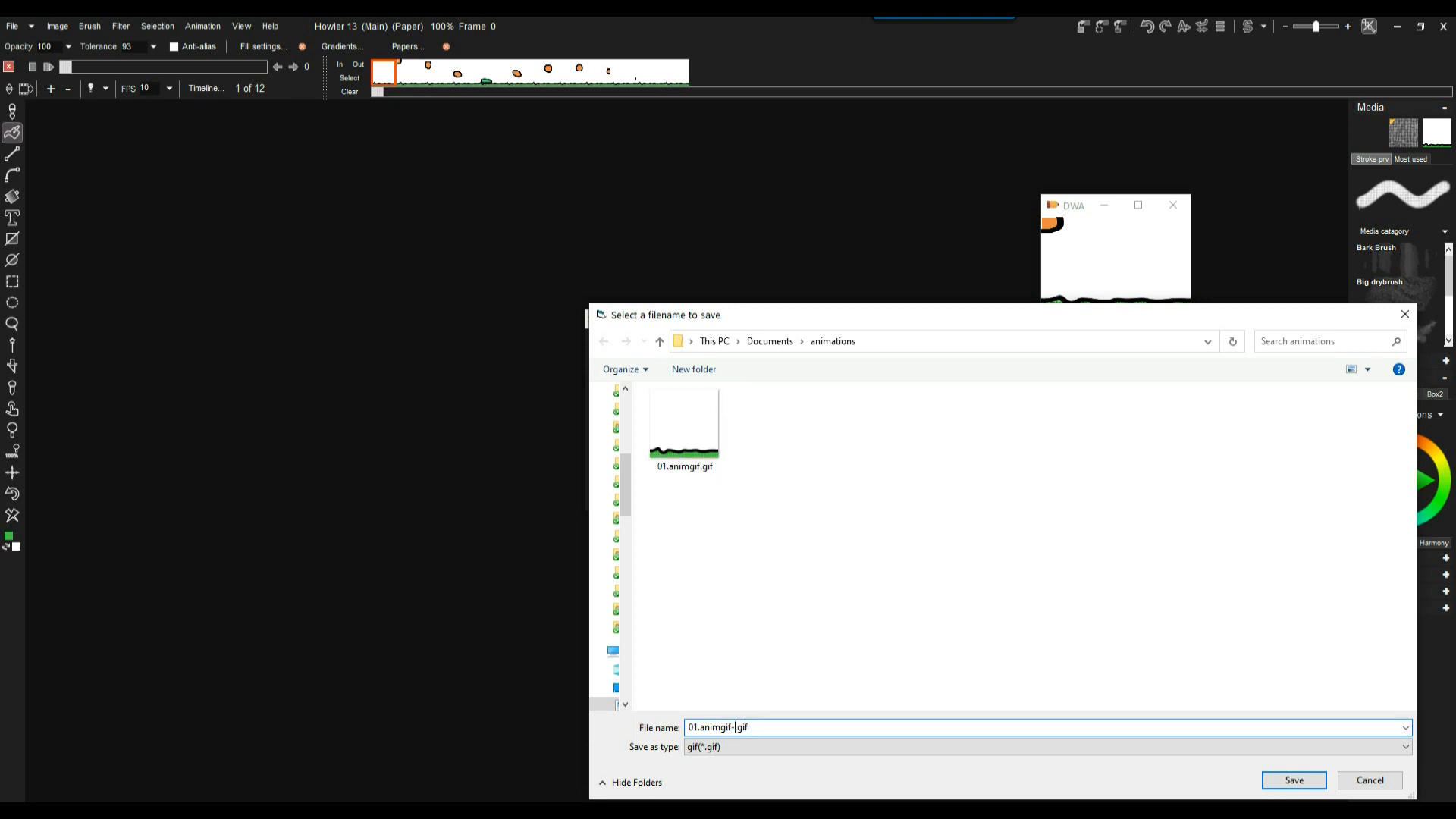
type("qs")
left_click(1292, 779)
Save the smaller animated GIF and show it in the image viewer, moving the viewer window clear of the export dialog.
left_click(819, 466)
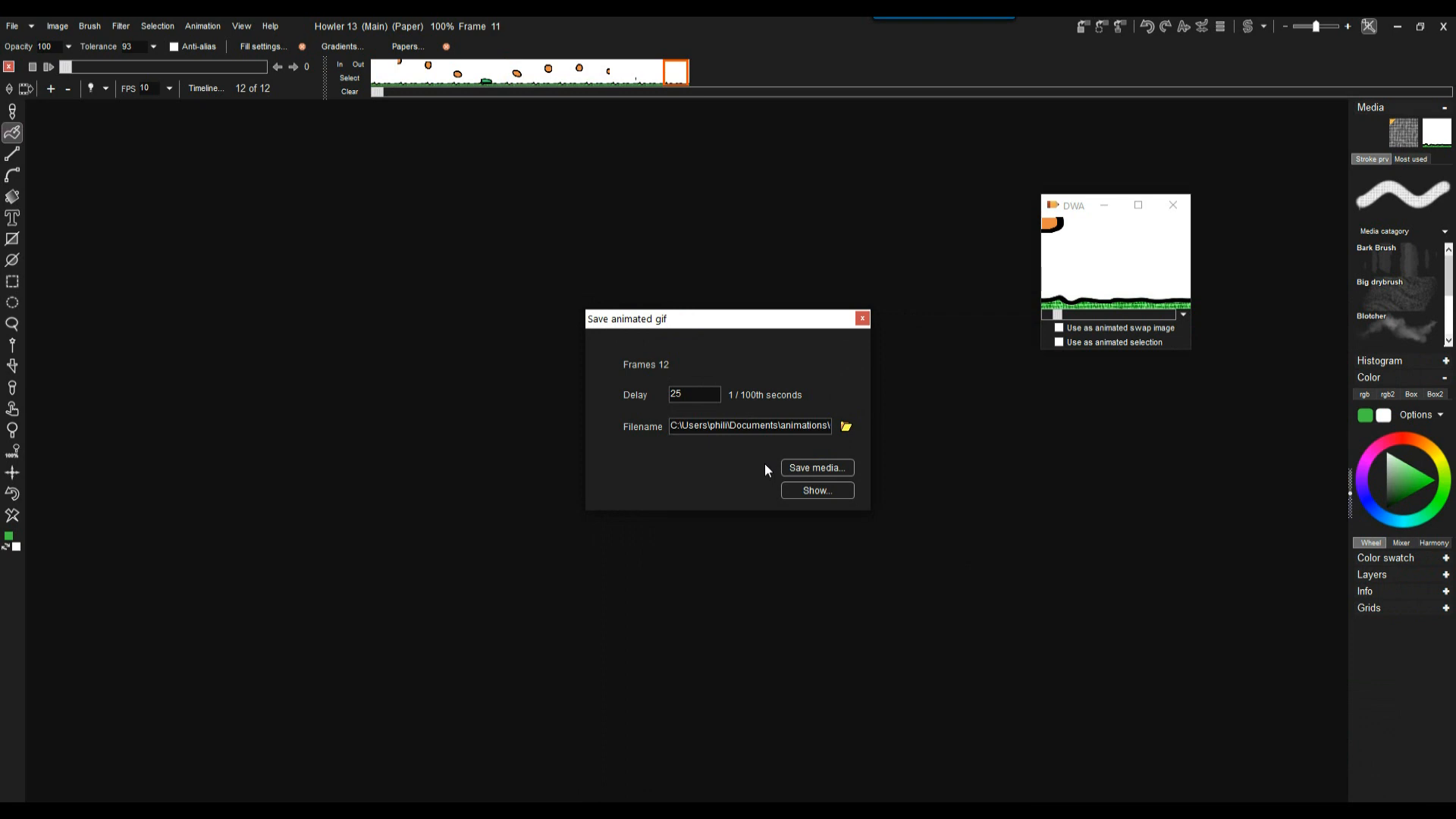
left_click(815, 490)
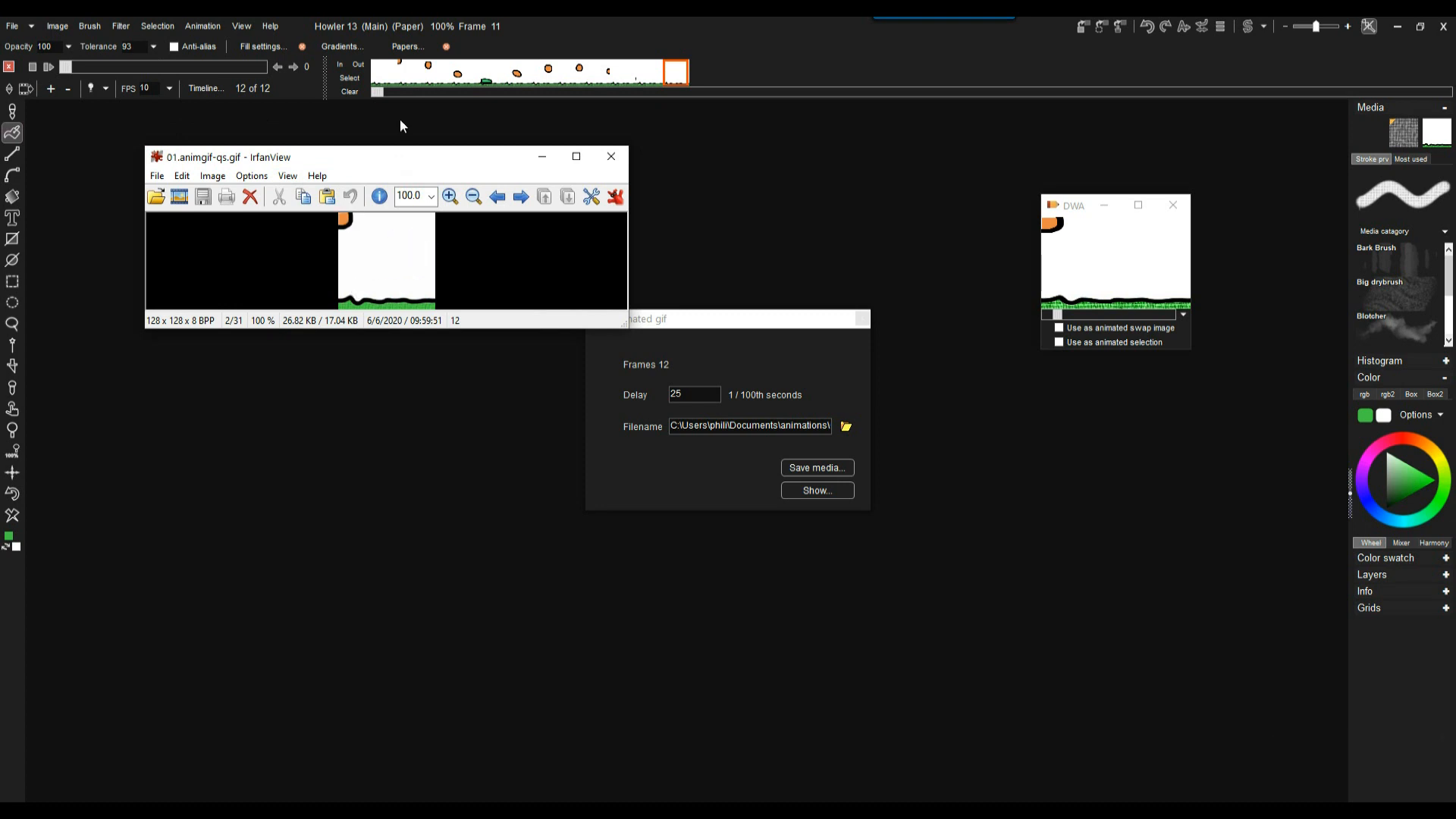
left_click_drag(415, 157, 354, 136)
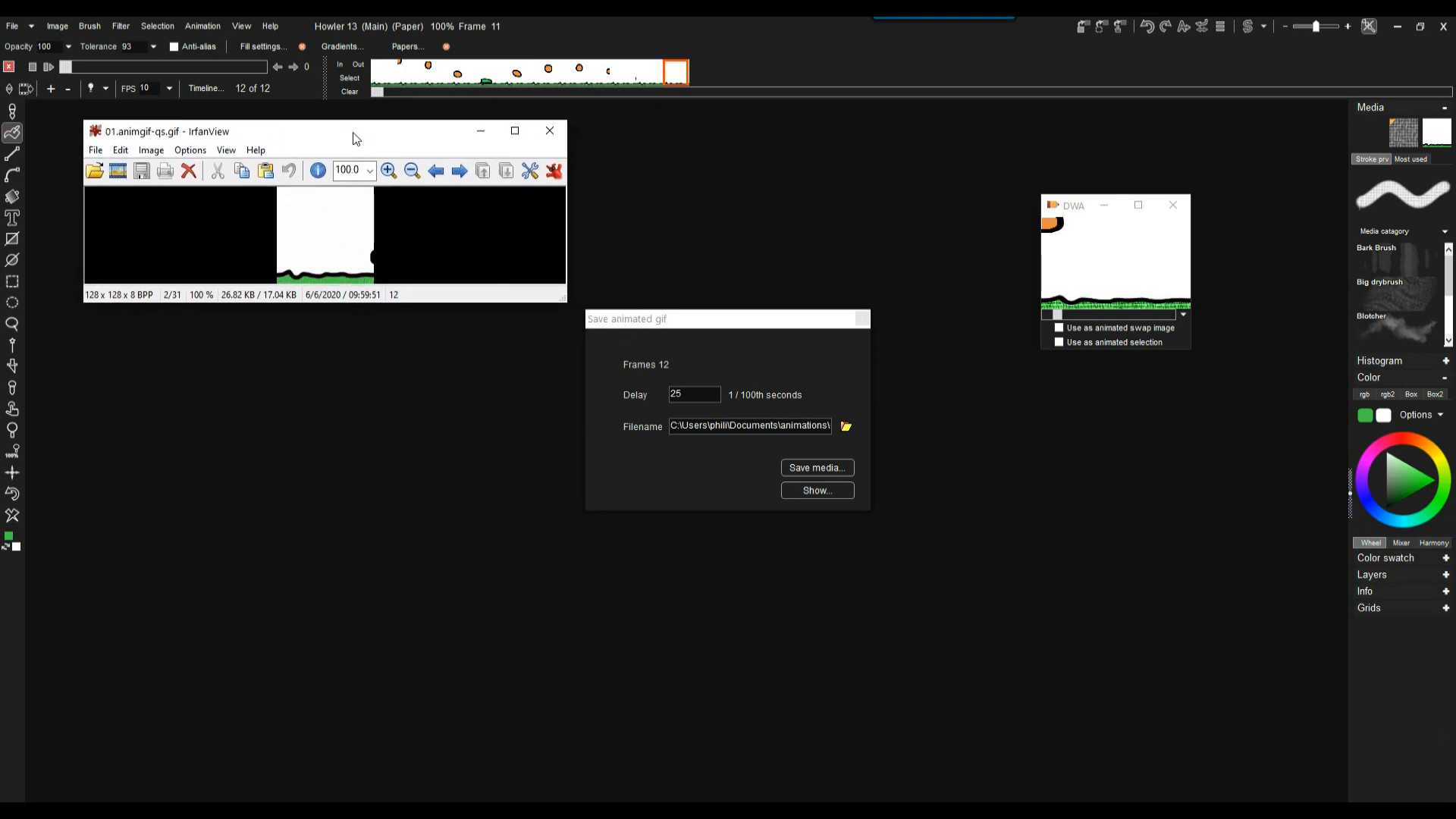